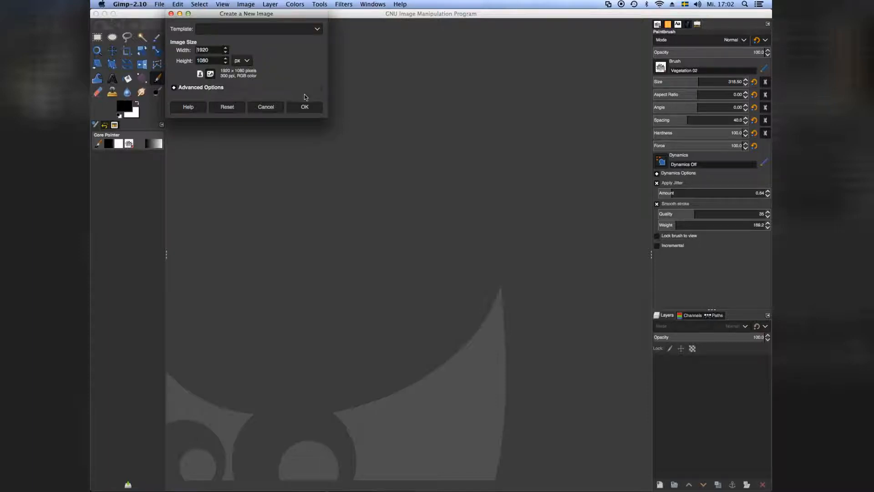
Create a 1920 × 1080 px image and fill its background with black using Bucket Fill.
{"action": "left_click", "coordinate": [304, 108]}
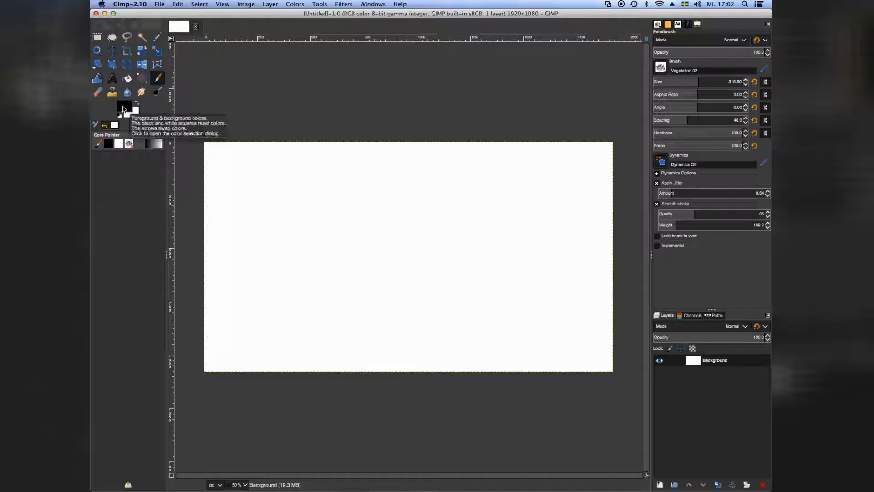
{"action": "left_click", "coordinate": [124, 108]}
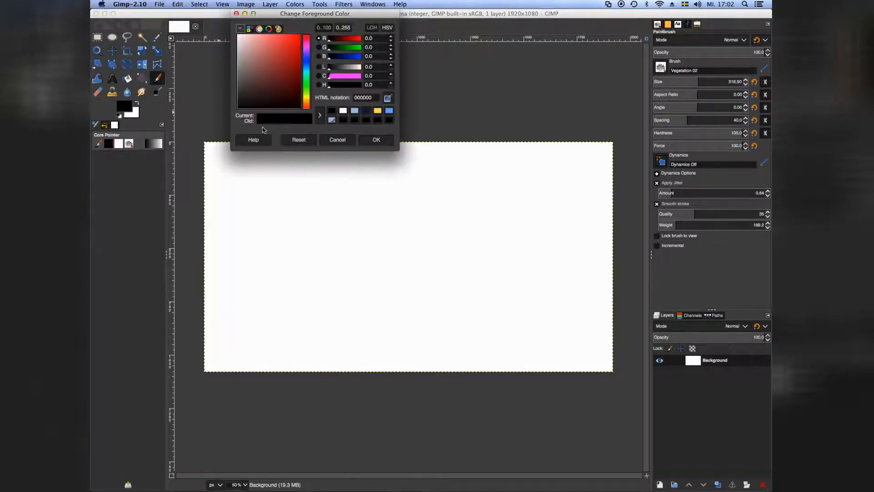
{"action": "left_click", "coordinate": [375, 140]}
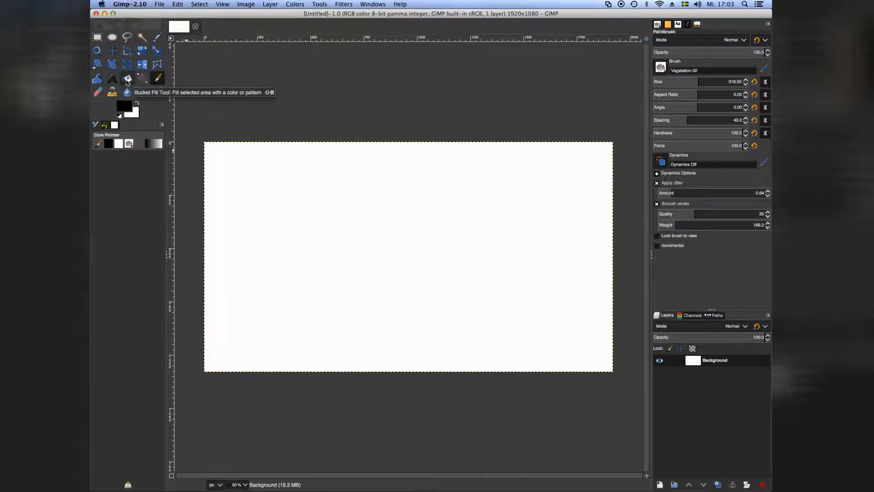
{"action": "left_click", "coordinate": [127, 80]}
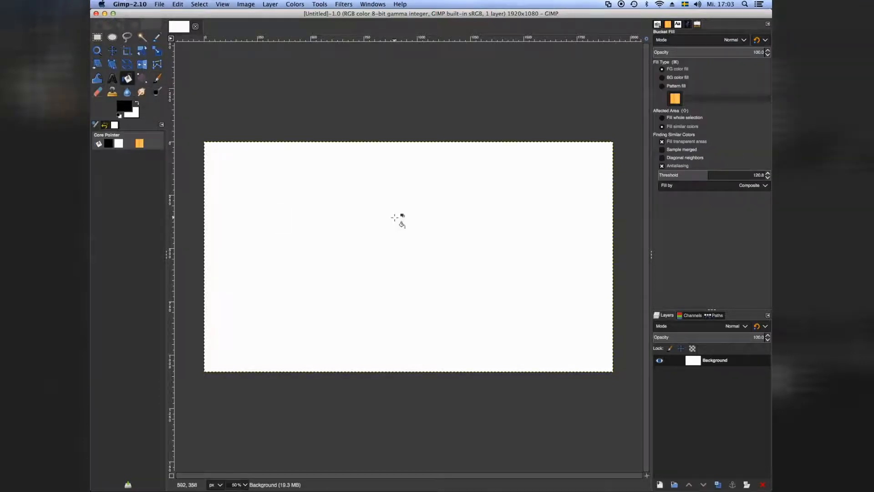
{"action": "left_click", "coordinate": [372, 218]}
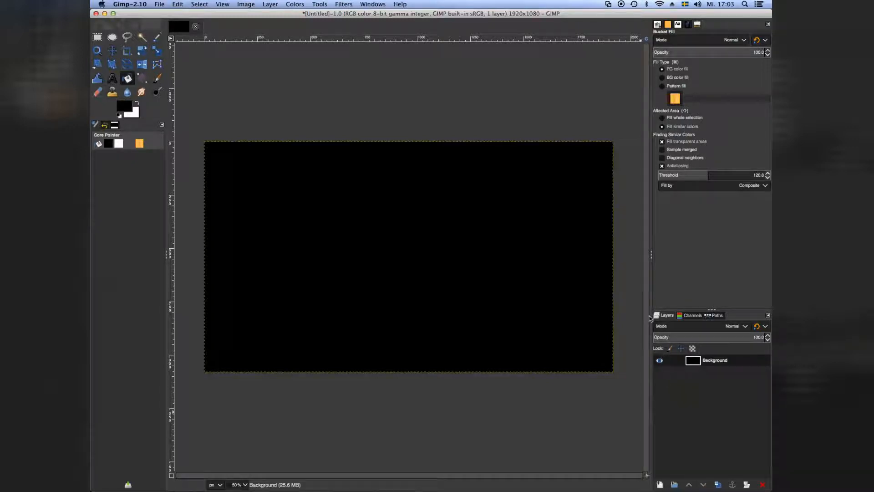
Add a new transparent layer named "layer" above the background.
{"action": "left_click", "coordinate": [660, 484]}
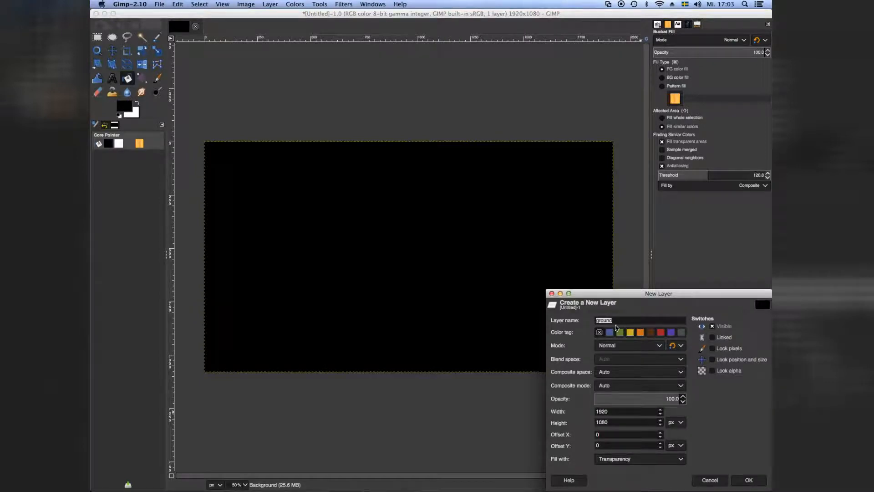
{"action": "type", "text": "layer"}
{"action": "key", "text": "Return"}
{"action": "double_click", "coordinate": [706, 363]}
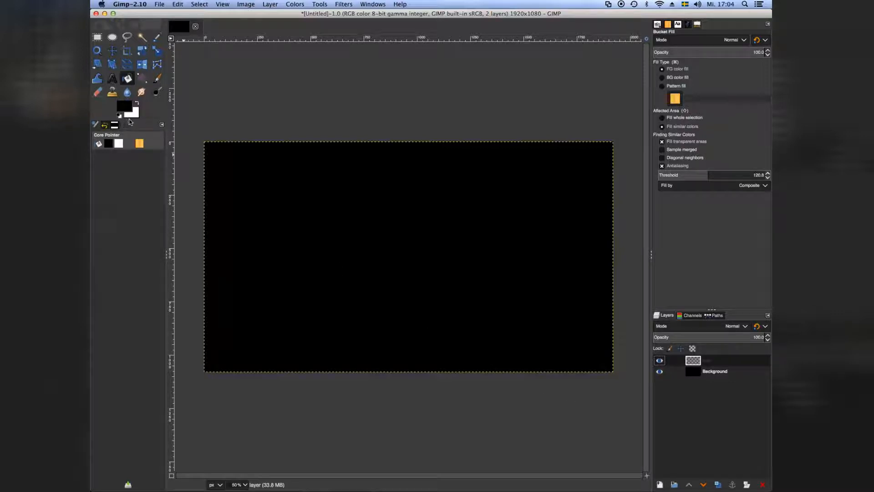
Set the foreground color to white (ffffff).
{"action": "left_click", "coordinate": [124, 106]}
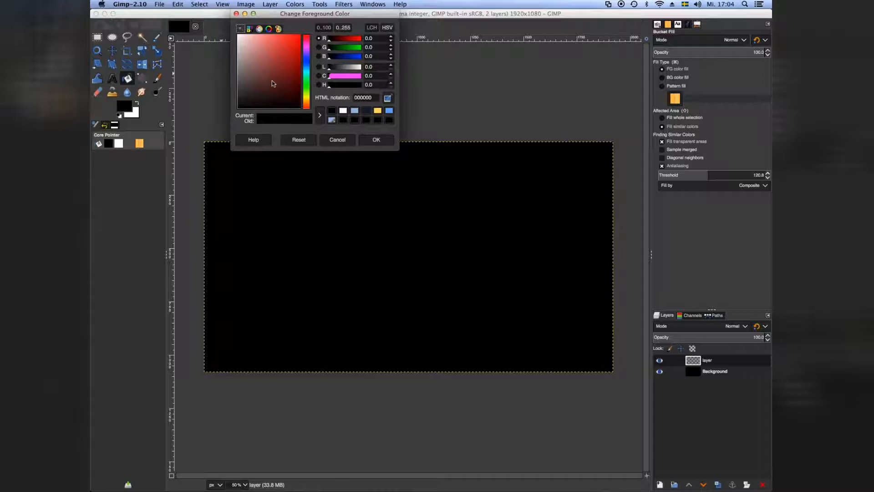
{"action": "left_click_drag", "start_coordinate": [273, 83], "coordinate": [238, 36]}
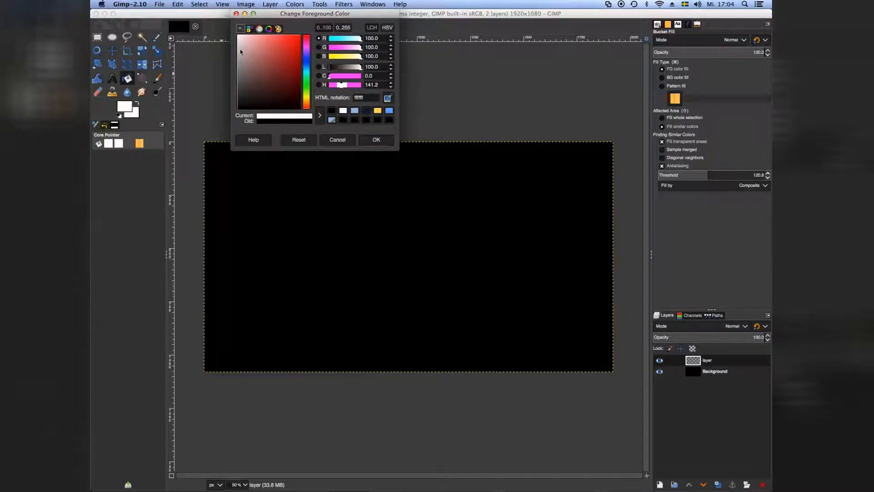
{"action": "left_click", "coordinate": [376, 139]}
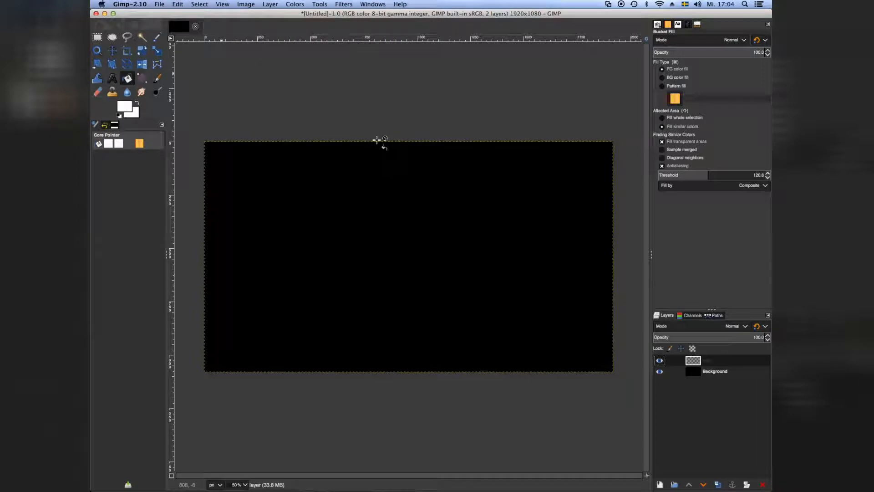
Activate the Paintbrush with the round soft-edged "2. Hardness 075" brush.
{"action": "left_click", "coordinate": [158, 79]}
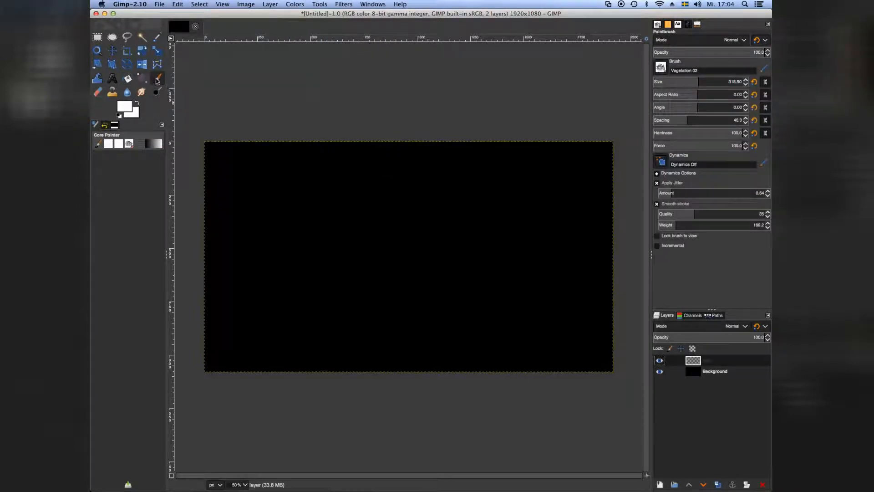
{"action": "left_click", "coordinate": [661, 67]}
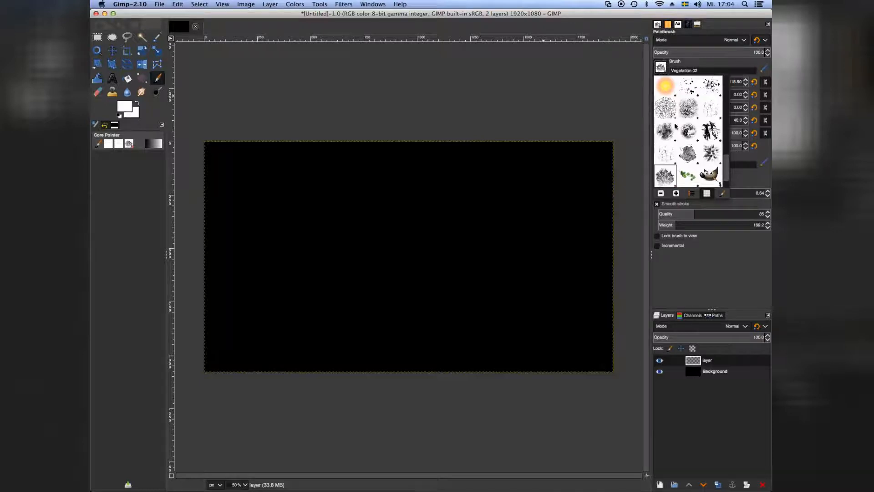
{"action": "scroll", "coordinate": [683, 119], "scroll_direction": "down", "scroll_amount": 1}
{"action": "scroll", "coordinate": [683, 119], "scroll_direction": "up", "scroll_amount": 8}
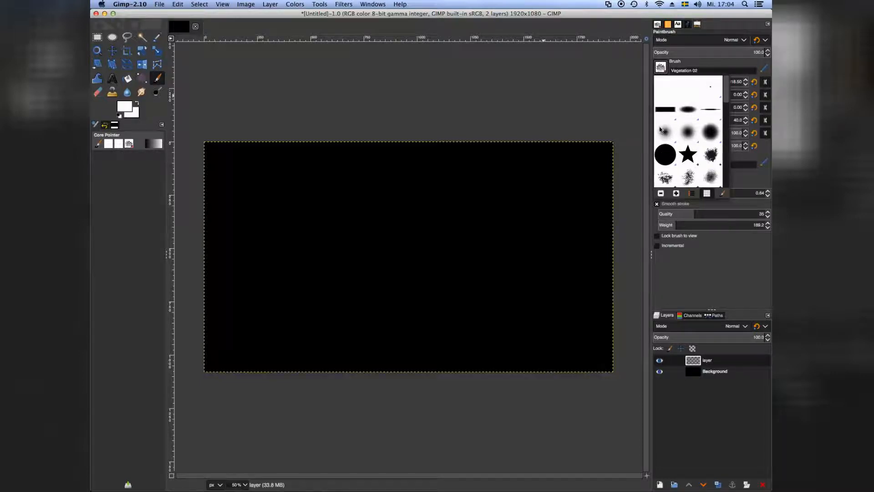
{"action": "left_click", "coordinate": [712, 132]}
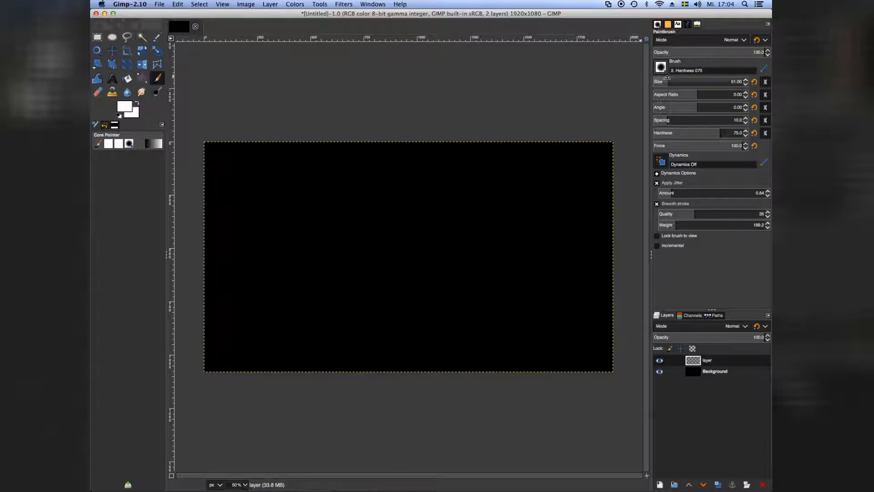
Turn off Apply Jitter for the brush, testing freehand strokes before and after and undoing both.
{"action": "mouse_move", "coordinate": [357, 285]}
{"action": "left_mouse_down"}
{"action": "mouse_move", "coordinate": [384, 217]}
{"action": "mouse_move", "coordinate": [441, 219]}
{"action": "mouse_move", "coordinate": [404, 283]}
{"action": "mouse_move", "coordinate": [435, 253]}
{"action": "left_mouse_up"}
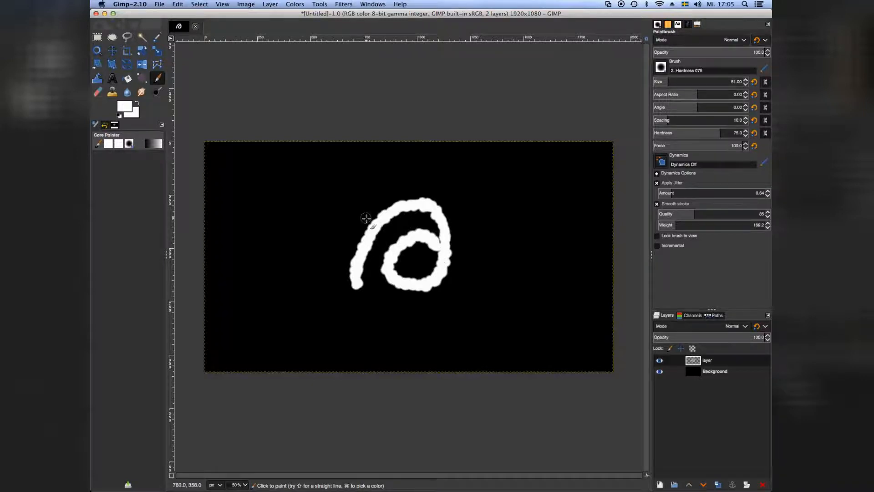
{"action": "key", "text": "super+z"}
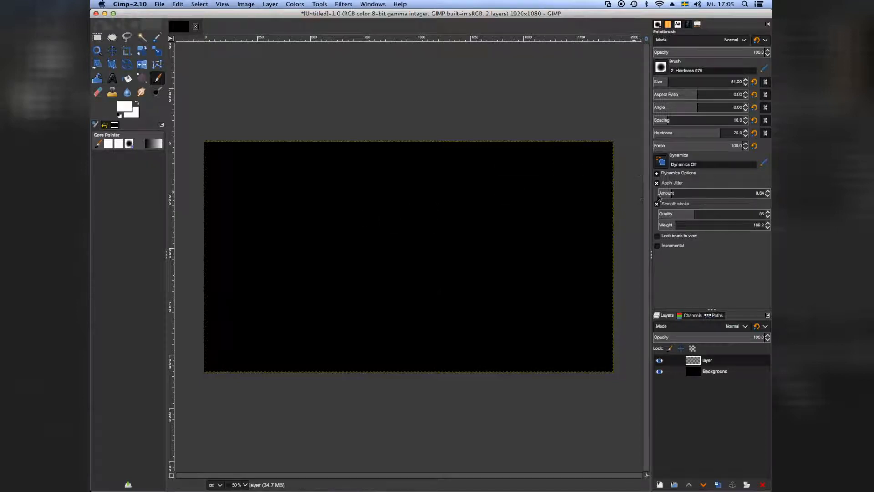
{"action": "left_click", "coordinate": [659, 184]}
{"action": "mouse_move", "coordinate": [275, 290]}
{"action": "left_mouse_down"}
{"action": "mouse_move", "coordinate": [342, 220]}
{"action": "mouse_move", "coordinate": [364, 258]}
{"action": "mouse_move", "coordinate": [392, 242]}
{"action": "left_mouse_up"}
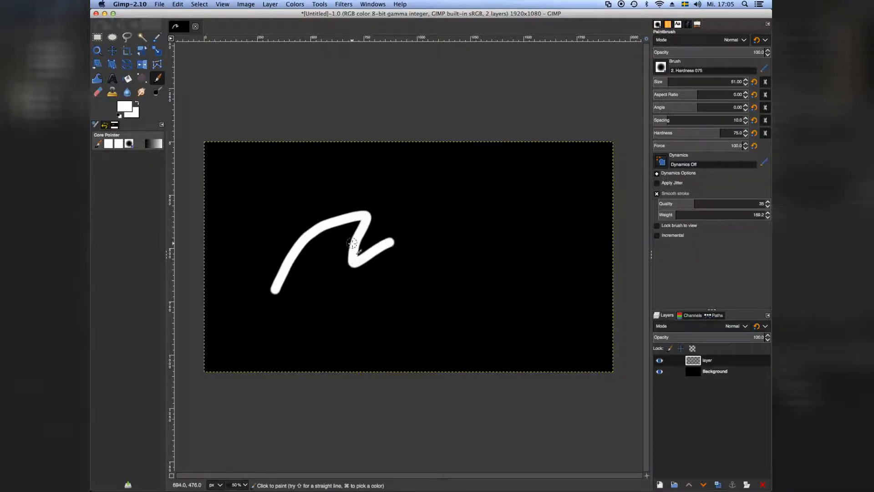
{"action": "key", "text": "super+z"}
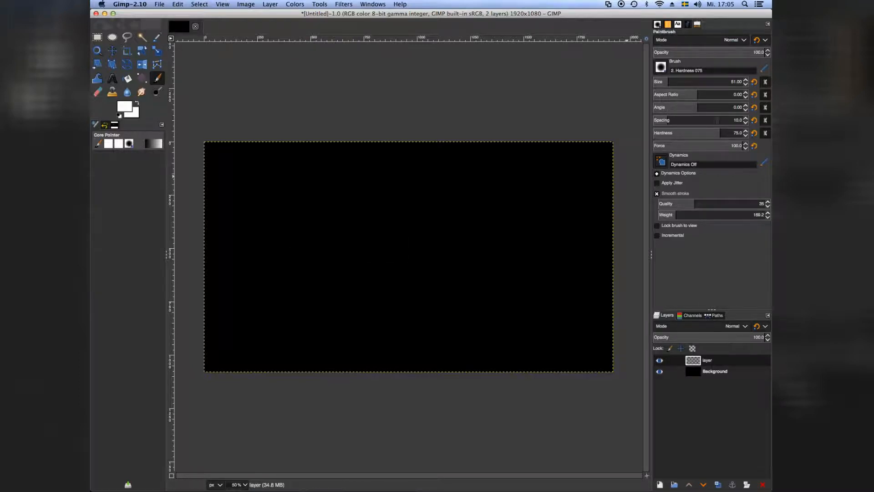
Reduce the brush size to 8.70, test it with a freehand stroke on the canvas and undo the stroke.
{"action": "left_click", "coordinate": [660, 81]}
{"action": "left_click", "coordinate": [658, 80]}
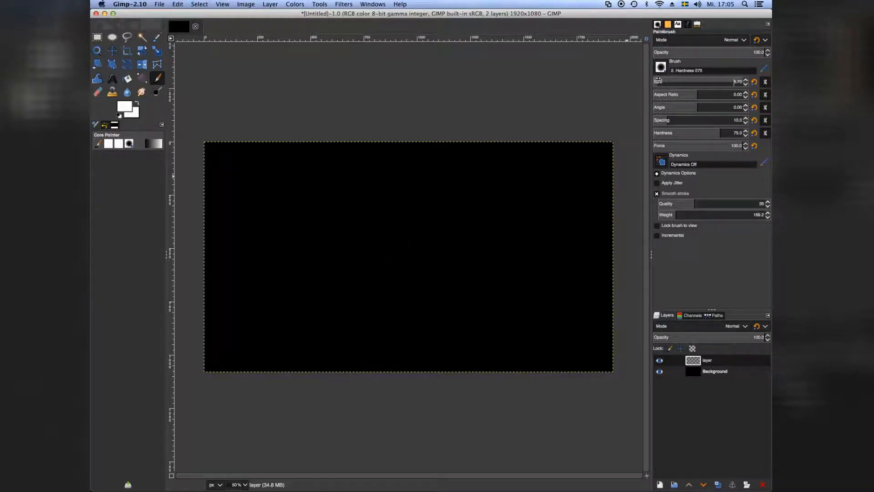
{"action": "mouse_move", "coordinate": [417, 267]}
{"action": "left_mouse_down"}
{"action": "mouse_move", "coordinate": [419, 243]}
{"action": "mouse_move", "coordinate": [450, 206]}
{"action": "mouse_move", "coordinate": [433, 280]}
{"action": "mouse_move", "coordinate": [496, 228]}
{"action": "left_mouse_up"}
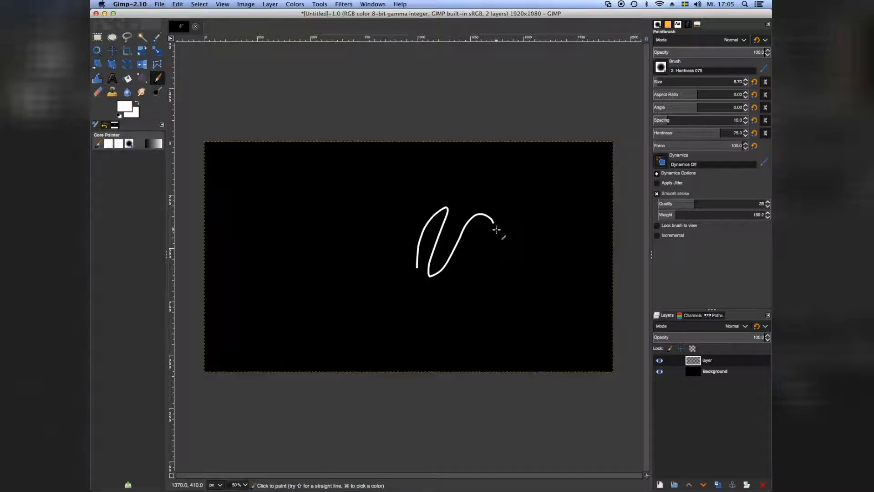
{"action": "key", "text": "super+z"}
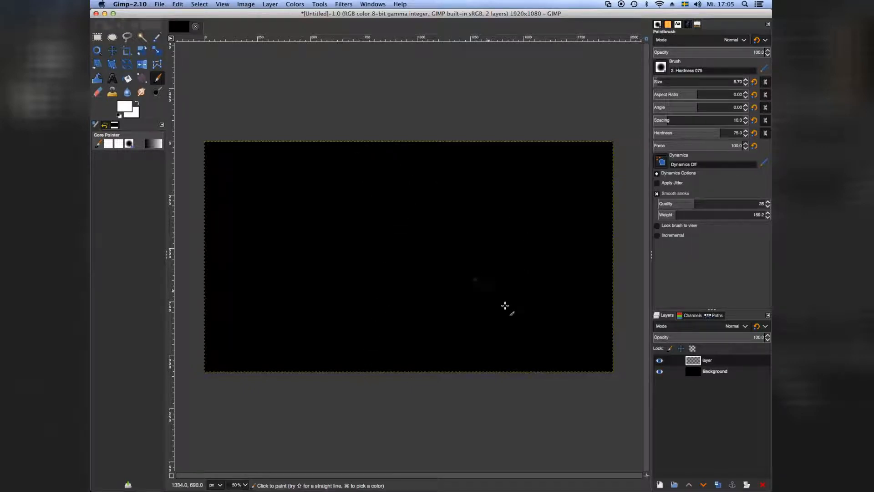
Try two long, roughly vertical freehand strokes down the middle of the canvas and undo them.
{"action": "left_click_drag", "start_coordinate": [448, 148], "coordinate": [414, 394]}
{"action": "left_click_drag", "start_coordinate": [412, 183], "coordinate": [403, 273]}
{"action": "left_click_drag", "start_coordinate": [357, 475], "coordinate": [358, 474]}
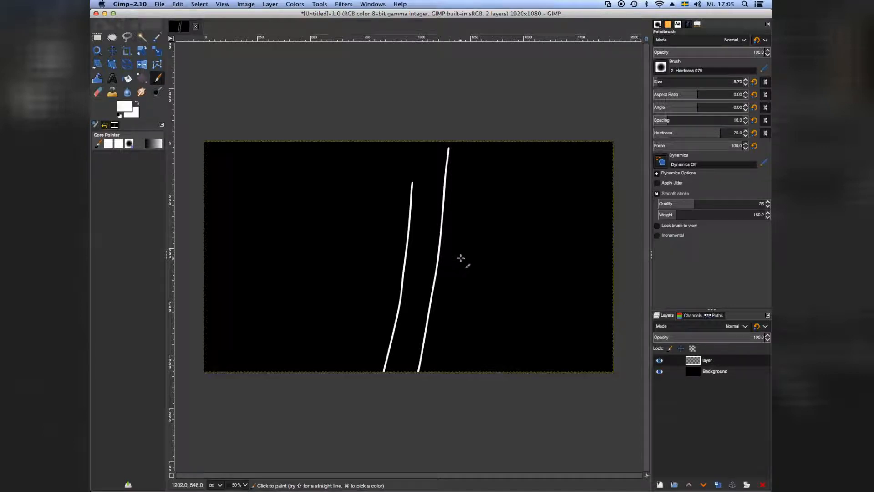
{"action": "key", "text": "super+z"}
{"action": "key", "text": "super+z"}
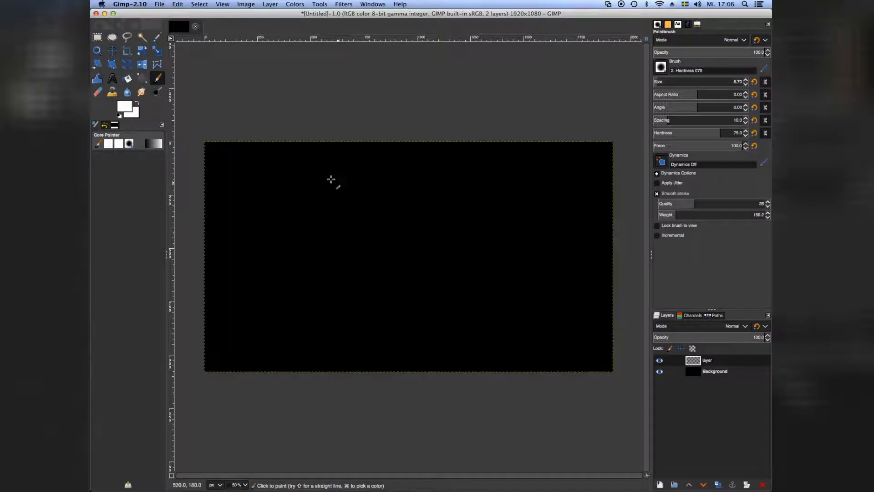
Try a freehand diagonal stroke and a looping stroke across the canvas, and undo both.
{"action": "left_click_drag", "start_coordinate": [276, 173], "coordinate": [510, 250]}
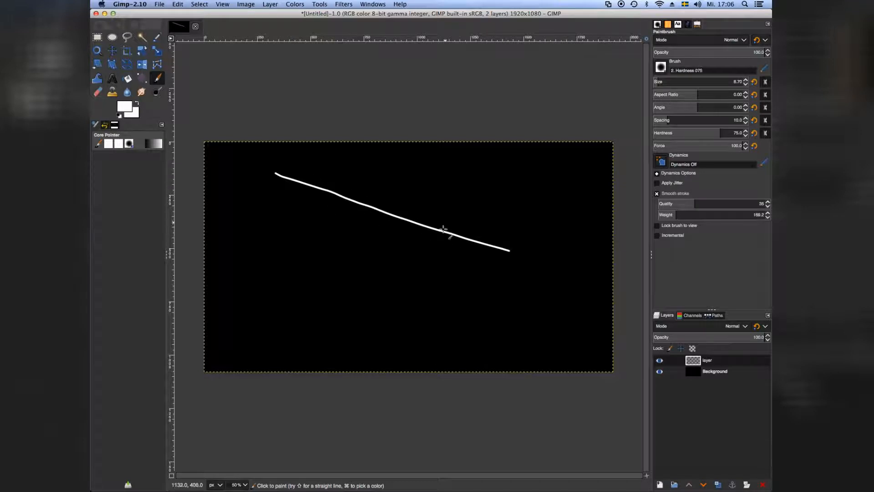
{"action": "mouse_move", "coordinate": [284, 213]}
{"action": "left_mouse_down"}
{"action": "mouse_move", "coordinate": [367, 205]}
{"action": "mouse_move", "coordinate": [542, 272]}
{"action": "mouse_move", "coordinate": [497, 232]}
{"action": "mouse_move", "coordinate": [410, 252]}
{"action": "mouse_move", "coordinate": [358, 229]}
{"action": "mouse_move", "coordinate": [500, 274]}
{"action": "mouse_move", "coordinate": [378, 256]}
{"action": "left_mouse_up"}
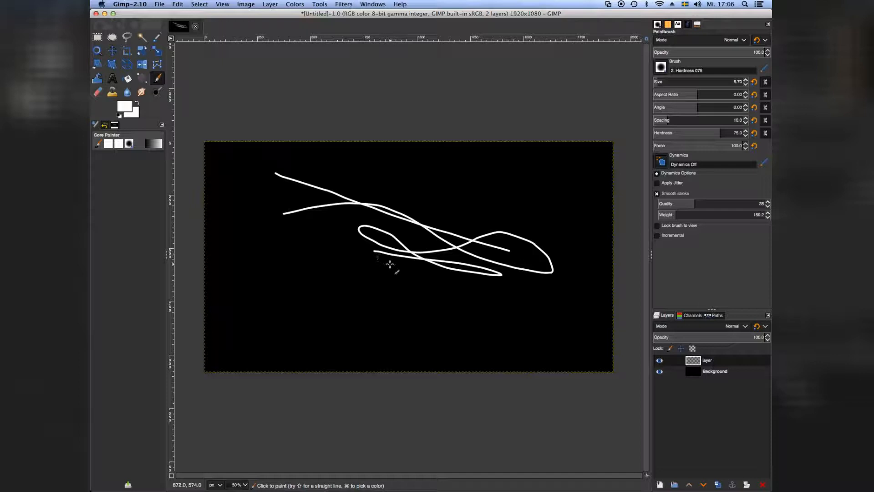
{"action": "key", "text": "super+z"}
{"action": "key", "text": "super+z"}
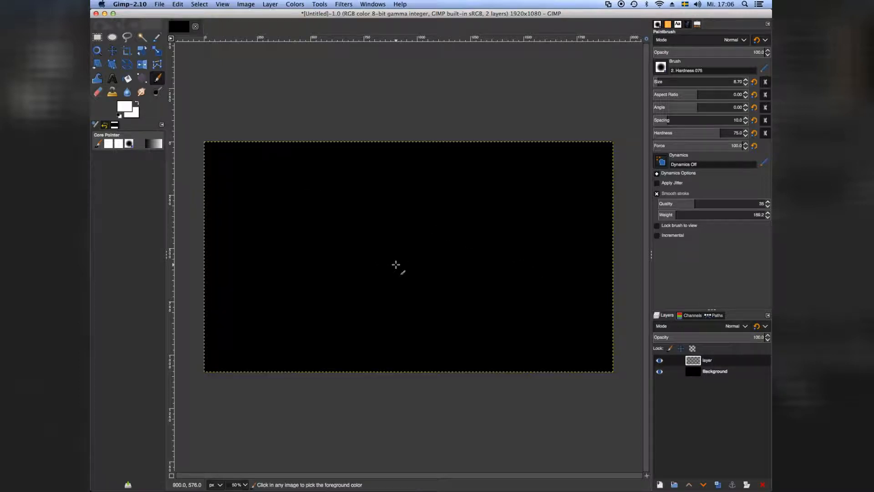
Try a straight diagonal brush line from the upper-left to the lower-right area of the canvas, and undo it.
{"action": "left_click", "coordinate": [245, 180]}
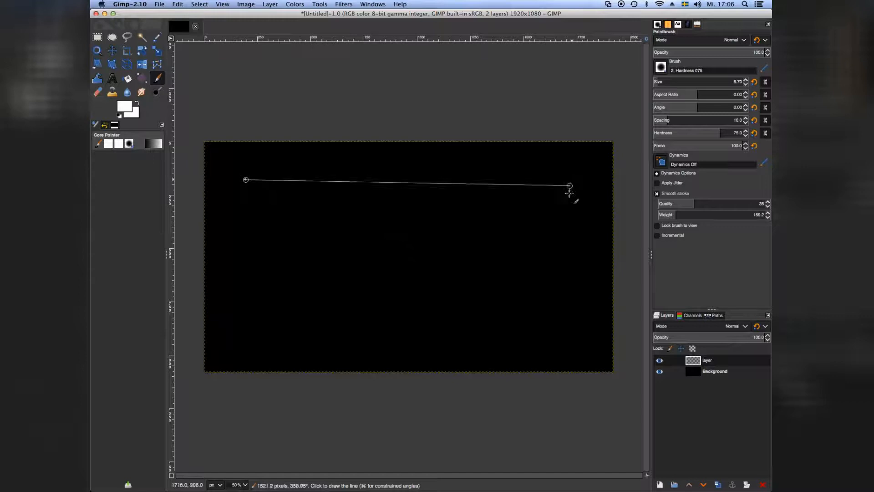
{"action": "left_click", "coordinate": [592, 336], "text": "shift"}
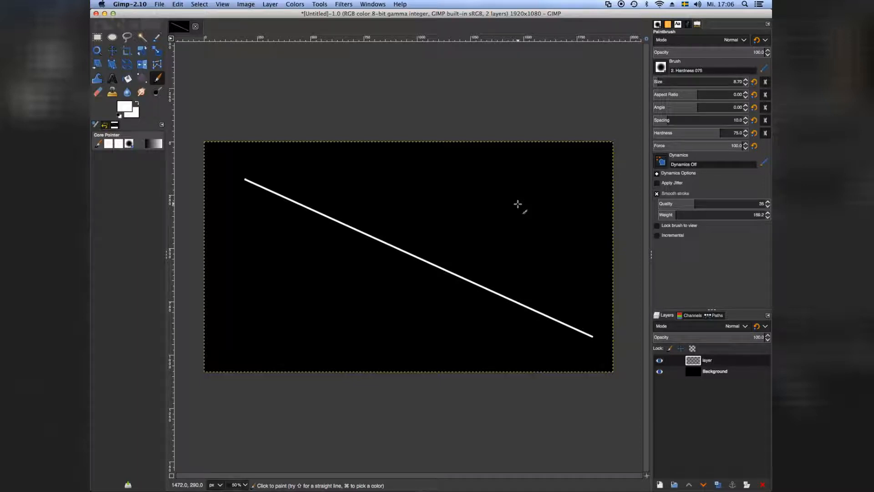
{"action": "key", "text": "super+z"}
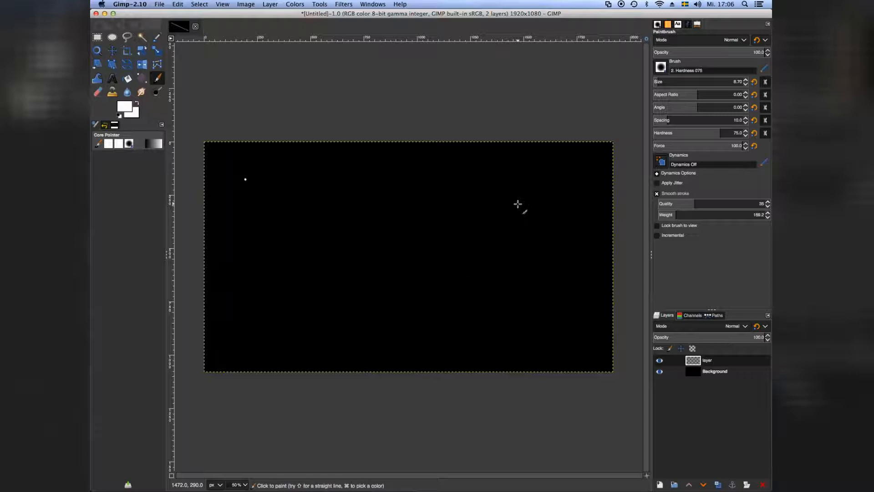
{"action": "key", "text": "super+z"}
Paint a jagged lightning bolt of short connected straight segments from the canvas's top edge to its bottom edge, slightly left of center.
{"action": "left_click", "coordinate": [392, 138]}
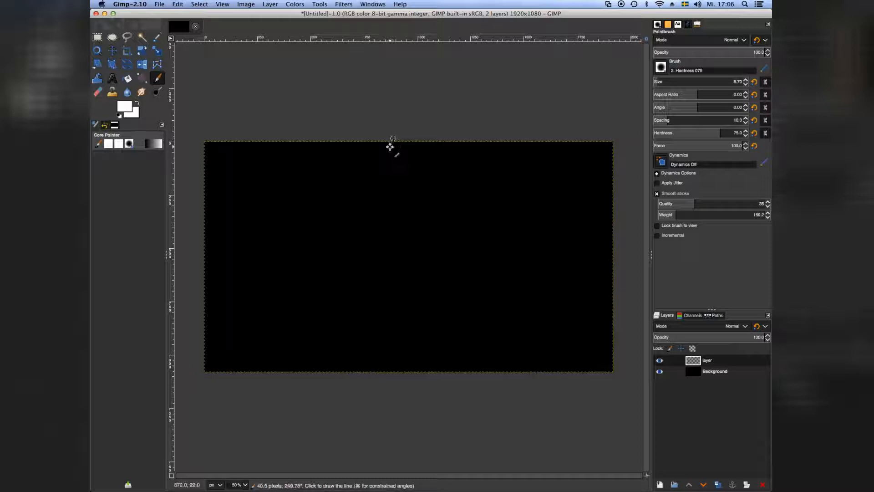
{"action": "left_click", "coordinate": [390, 146], "text": "shift"}
{"action": "left_click", "coordinate": [392, 155], "text": "shift"}
{"action": "left_click", "coordinate": [398, 188], "text": "shift"}
{"action": "left_click", "coordinate": [397, 190], "text": "shift"}
{"action": "left_click", "coordinate": [386, 193], "text": "shift"}
{"action": "left_click", "coordinate": [385, 205], "text": "shift"}
{"action": "left_click", "coordinate": [389, 207], "text": "shift"}
{"action": "left_click", "coordinate": [392, 213], "text": "shift"}
{"action": "left_click", "coordinate": [399, 218], "text": "shift"}
{"action": "left_click", "coordinate": [389, 231], "text": "shift"}
{"action": "left_click", "coordinate": [397, 239], "text": "shift"}
{"action": "left_click", "coordinate": [391, 253], "text": "shift"}
{"action": "left_click", "coordinate": [399, 268], "text": "shift"}
{"action": "left_click", "coordinate": [391, 283], "text": "shift"}
{"action": "left_click", "coordinate": [393, 292], "text": "shift"}
{"action": "left_click", "coordinate": [387, 321], "text": "shift"}
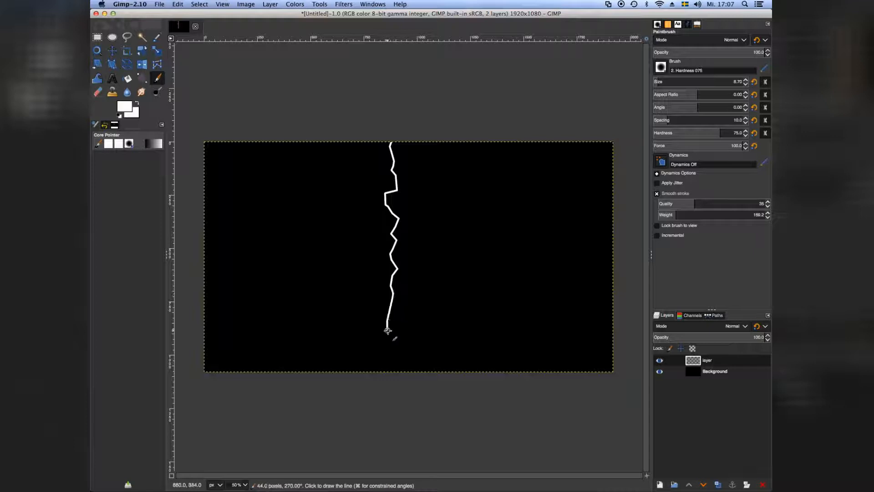
{"action": "left_click", "coordinate": [395, 340], "text": "shift"}
{"action": "left_click", "coordinate": [388, 353], "text": "shift"}
{"action": "left_click", "coordinate": [369, 363], "text": "shift"}
{"action": "left_click", "coordinate": [360, 371], "text": "shift"}
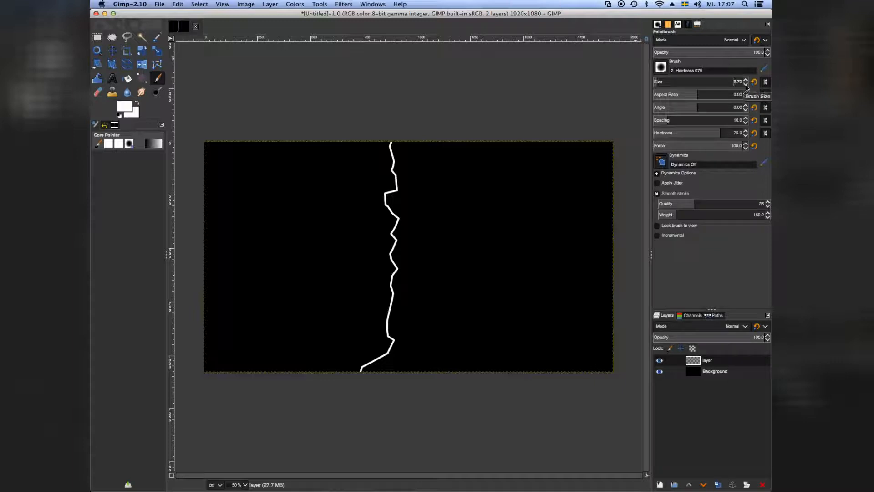
Reduce the brush size to 4.70, testing the thickness with two freehand strokes and undoing each.
{"action": "scroll", "coordinate": [746, 85], "scroll_direction": "down", "scroll_amount": 3}
{"action": "left_click_drag", "start_coordinate": [433, 190], "coordinate": [485, 223]}
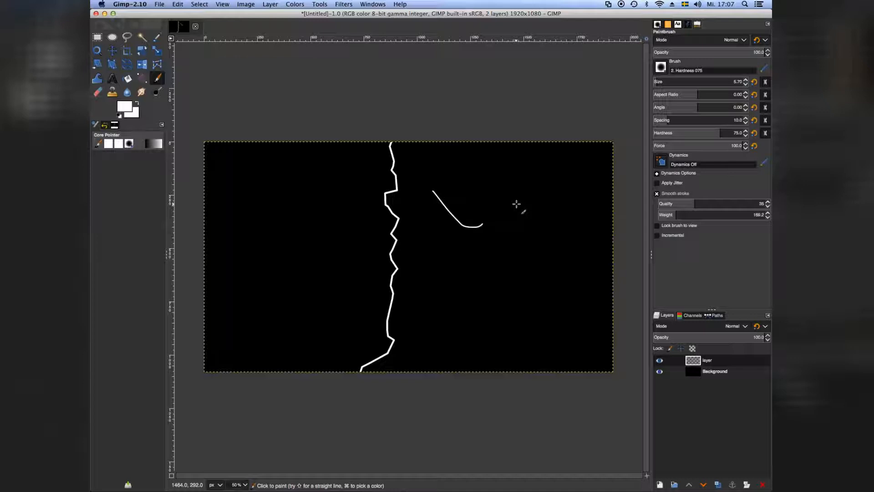
{"action": "key", "text": "super+z"}
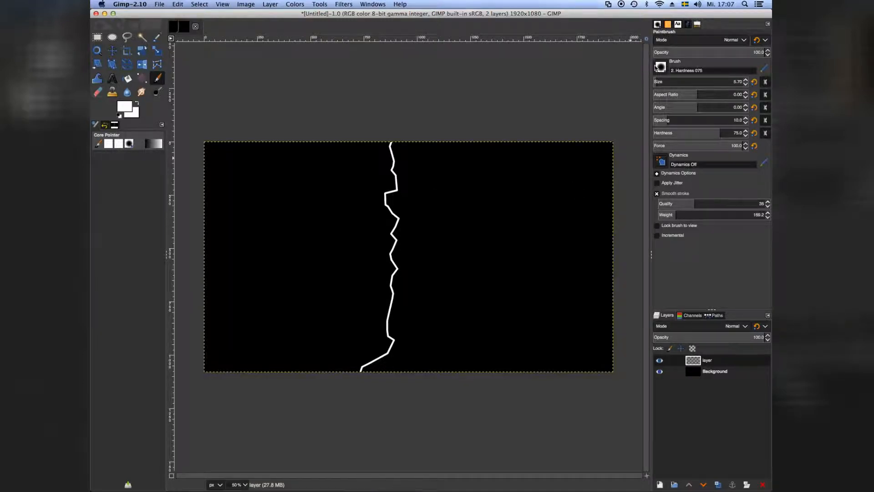
{"action": "mouse_move", "coordinate": [451, 190]}
{"action": "left_mouse_down"}
{"action": "mouse_move", "coordinate": [502, 245]}
{"action": "mouse_move", "coordinate": [537, 235]}
{"action": "left_mouse_up"}
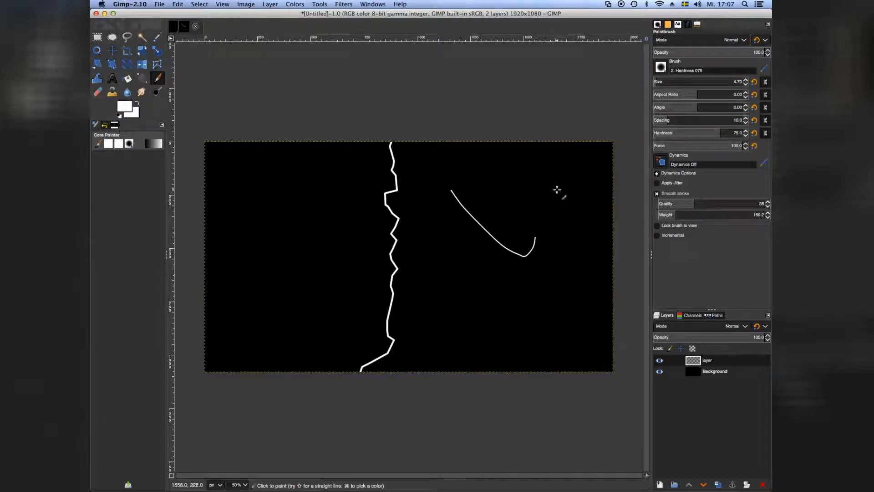
{"action": "key", "text": "super+z"}
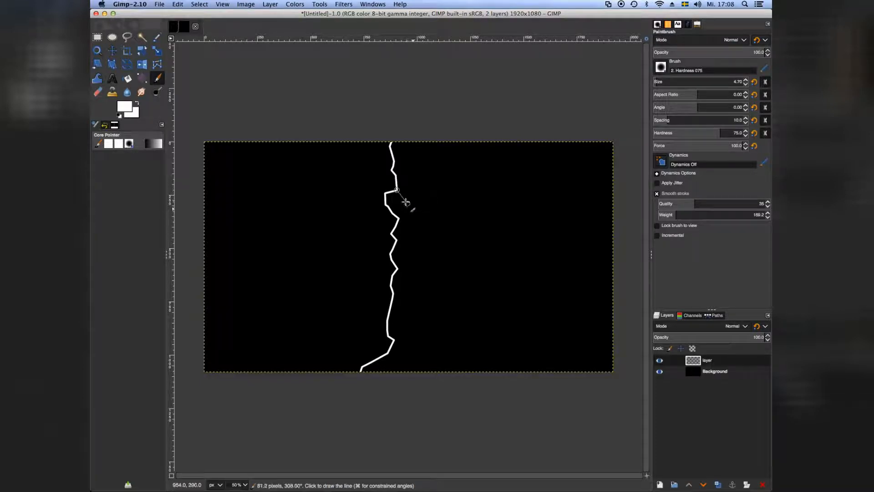
Paint a jagged branch of straight segments from the upper part of the main bolt, down and right to the canvas's bottom edge.
{"action": "mouse_move", "coordinate": [404, 199]}
{"action": "left_mouse_down"}
{"action": "mouse_move", "coordinate": [419, 224]}
{"action": "mouse_move", "coordinate": [447, 226]}
{"action": "mouse_move", "coordinate": [475, 268]}
{"action": "left_mouse_up"}
{"action": "left_click", "coordinate": [476, 275], "text": "shift"}
{"action": "left_click", "coordinate": [484, 275], "text": "shift"}
{"action": "left_click", "coordinate": [487, 285], "text": "shift"}
{"action": "left_click", "coordinate": [492, 288], "text": "shift"}
{"action": "left_click", "coordinate": [492, 293], "text": "shift"}
{"action": "left_click", "coordinate": [488, 308], "text": "shift"}
{"action": "left_click", "coordinate": [479, 315], "text": "shift"}
{"action": "left_click", "coordinate": [481, 330], "text": "shift"}
{"action": "left_click", "coordinate": [485, 336], "text": "shift"}
{"action": "left_click", "coordinate": [477, 345], "text": "shift"}
{"action": "left_click", "coordinate": [483, 353], "text": "shift"}
{"action": "left_click", "coordinate": [484, 360], "text": "shift"}
{"action": "left_click", "coordinate": [487, 370], "text": "shift"}
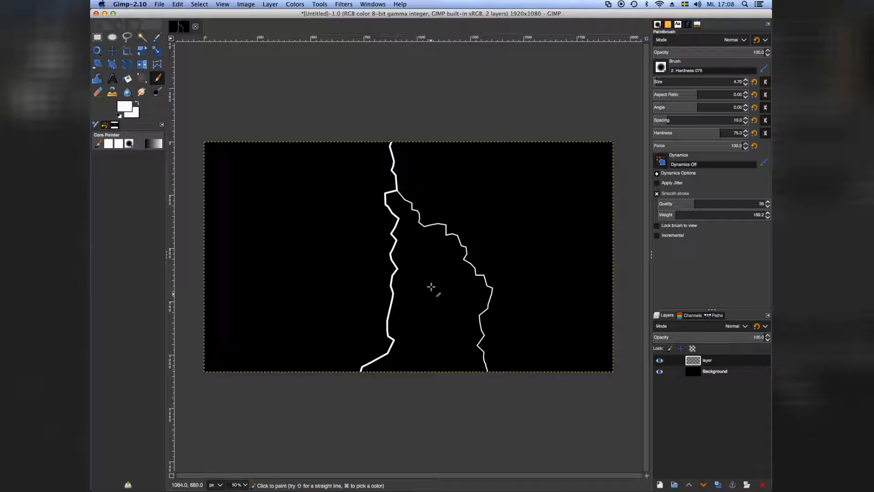
Paint a jagged fork off the outermost bend of the right-hand branch, running down on its outer side to the bottom edge.
{"action": "left_click", "coordinate": [493, 288]}
{"action": "left_click", "coordinate": [495, 298], "text": "shift"}
{"action": "left_click", "coordinate": [498, 301], "text": "shift"}
{"action": "left_click", "coordinate": [504, 305], "text": "shift"}
{"action": "left_click", "coordinate": [502, 313], "text": "shift"}
{"action": "left_click", "coordinate": [507, 315], "text": "shift"}
{"action": "left_click", "coordinate": [512, 318], "text": "shift"}
{"action": "left_click", "coordinate": [507, 329], "text": "shift"}
{"action": "left_click", "coordinate": [505, 340], "text": "shift"}
{"action": "left_click", "coordinate": [509, 344], "text": "shift"}
{"action": "left_click", "coordinate": [503, 351], "text": "shift"}
{"action": "left_click", "coordinate": [500, 370], "text": "shift"}
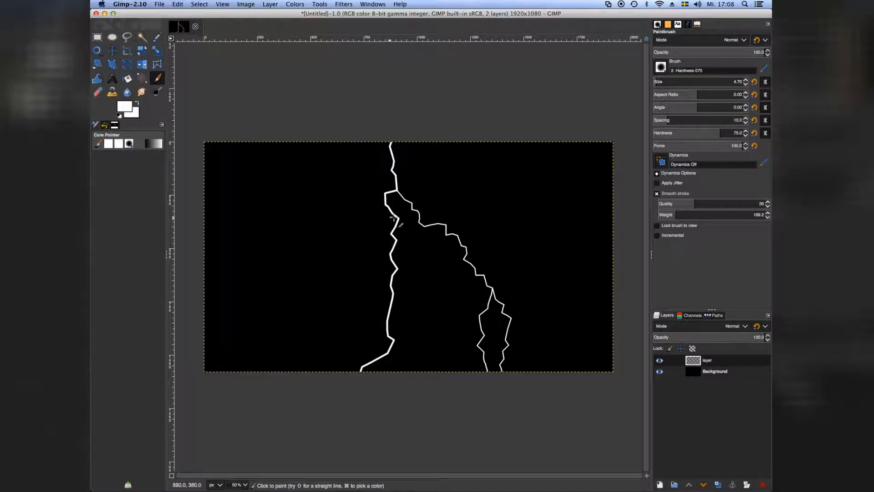
Paint a jagged branch off the main bolt's left side, starting just below the first kink and running down-left to the bottom edge.
{"action": "left_click_drag", "start_coordinate": [394, 216], "coordinate": [372, 224]}
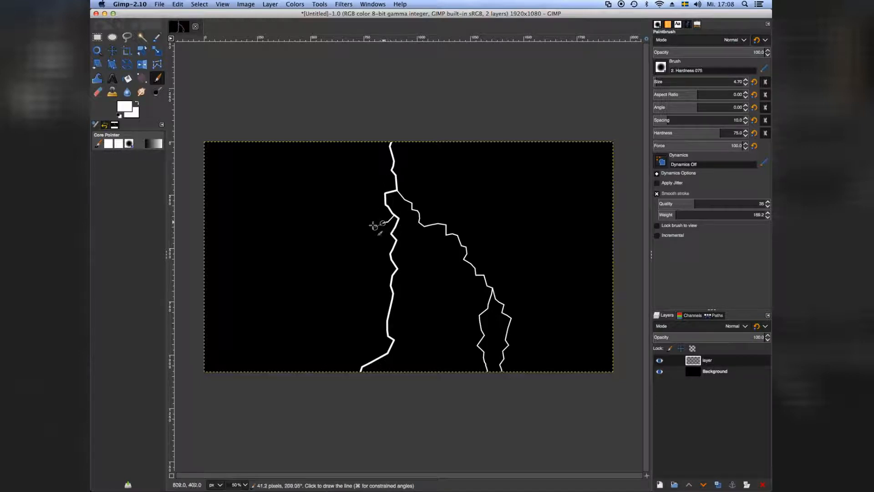
{"action": "left_click", "coordinate": [374, 235], "text": "shift"}
{"action": "left_click", "coordinate": [367, 243], "text": "shift"}
{"action": "left_click", "coordinate": [365, 251], "text": "shift"}
{"action": "left_click", "coordinate": [358, 261], "text": "shift"}
{"action": "left_click", "coordinate": [343, 273], "text": "shift"}
{"action": "left_click", "coordinate": [339, 323], "text": "shift"}
{"action": "left_click", "coordinate": [326, 327], "text": "shift"}
{"action": "left_click", "coordinate": [333, 332], "text": "shift"}
{"action": "left_click", "coordinate": [323, 342], "text": "shift"}
{"action": "left_click", "coordinate": [324, 348], "text": "shift"}
{"action": "left_click", "coordinate": [319, 361], "text": "shift"}
{"action": "left_click", "coordinate": [320, 370], "text": "shift"}
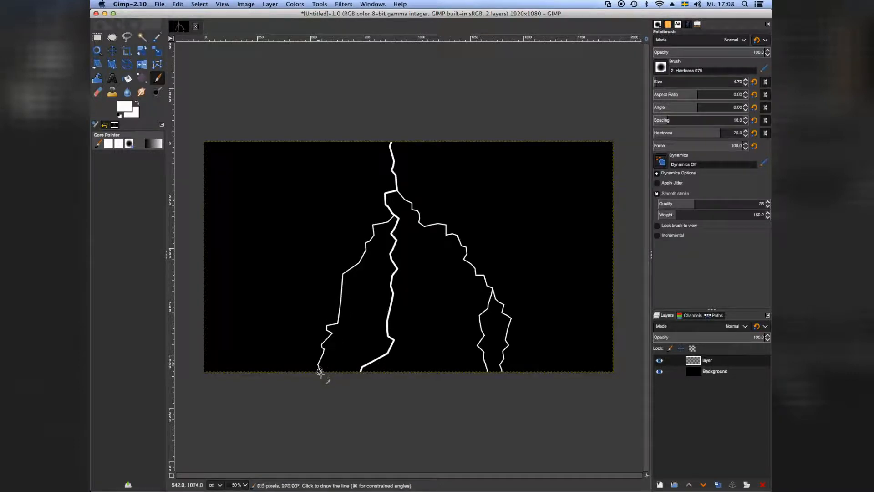
Paint a short branch straight down from the bend near the main bolt's lower end to the bottom edge.
{"action": "left_click", "coordinate": [388, 350], "text": "shift"}
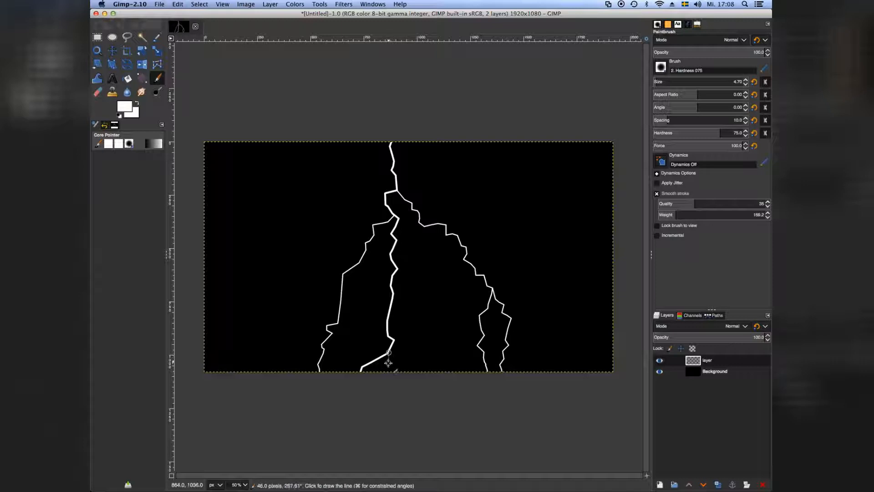
{"action": "left_click", "coordinate": [391, 367], "text": "shift"}
{"action": "left_click", "coordinate": [390, 374], "text": "shift"}
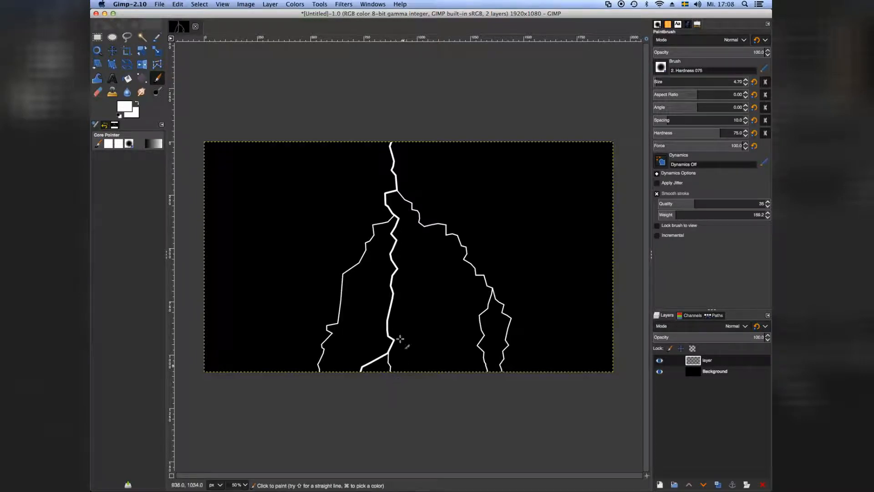
Paint a jagged branch from the middle of the main bolt, running down along its right side to the bottom edge.
{"action": "left_click", "coordinate": [394, 272]}
{"action": "left_click", "coordinate": [401, 279], "text": "shift"}
{"action": "left_click", "coordinate": [397, 286], "text": "shift"}
{"action": "left_click", "coordinate": [403, 293], "text": "shift"}
{"action": "left_click", "coordinate": [401, 304], "text": "shift"}
{"action": "left_click", "coordinate": [405, 312], "text": "shift"}
{"action": "left_click", "coordinate": [404, 317], "text": "shift"}
{"action": "left_click", "coordinate": [407, 323], "text": "shift"}
{"action": "left_click", "coordinate": [405, 326], "text": "shift"}
{"action": "left_click", "coordinate": [408, 330], "text": "shift"}
{"action": "left_click", "coordinate": [407, 342], "text": "shift"}
{"action": "left_click", "coordinate": [409, 351], "text": "shift"}
{"action": "left_click", "coordinate": [418, 372], "text": "shift"}
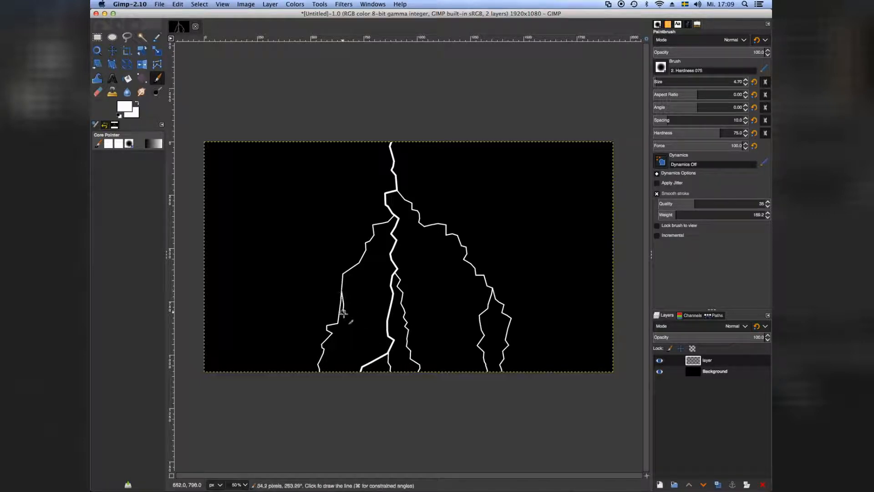
Paint a jagged fork off the lower half of the left-hand branch, down its inner side to the bottom edge.
{"action": "left_click", "coordinate": [346, 330], "text": "shift"}
{"action": "left_click", "coordinate": [353, 335], "text": "shift"}
{"action": "left_click", "coordinate": [345, 346], "text": "shift"}
{"action": "left_click", "coordinate": [351, 352], "text": "shift"}
{"action": "left_click", "coordinate": [345, 362], "text": "shift"}
{"action": "left_click", "coordinate": [346, 367], "text": "shift"}
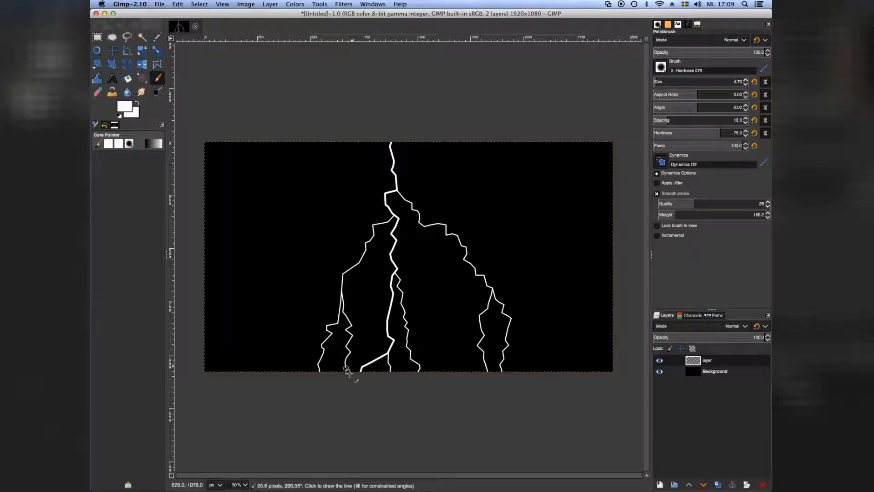
Paint a short jagged twig off the lower end of the left-hand branch down to the bottom edge.
{"action": "left_click", "coordinate": [323, 349]}
{"action": "left_click", "coordinate": [324, 361], "text": "shift"}
{"action": "left_click", "coordinate": [330, 365], "text": "shift"}
{"action": "left_click", "coordinate": [327, 367], "text": "shift"}
{"action": "left_click", "coordinate": [329, 374], "text": "shift"}
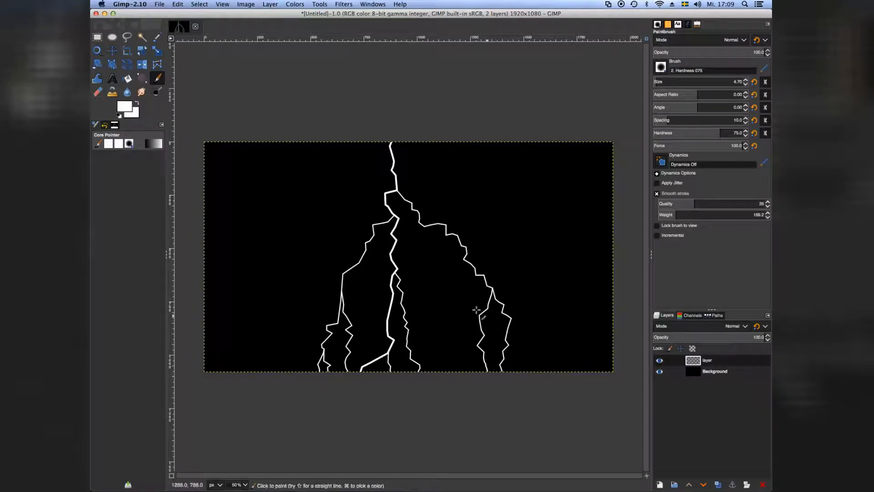
Paint a jagged branch off the middle of the right-hand branch, curving inward and down to the bottom edge.
{"action": "left_click", "coordinate": [467, 262]}
{"action": "left_click", "coordinate": [469, 276], "text": "shift"}
{"action": "left_click", "coordinate": [466, 288], "text": "shift"}
{"action": "left_click", "coordinate": [463, 297], "text": "shift"}
{"action": "left_click", "coordinate": [441, 292], "text": "shift"}
{"action": "left_click", "coordinate": [436, 296], "text": "shift"}
{"action": "left_click", "coordinate": [443, 305], "text": "shift"}
{"action": "left_click", "coordinate": [438, 315], "text": "shift"}
{"action": "left_click", "coordinate": [438, 329], "text": "shift"}
{"action": "left_click", "coordinate": [440, 335], "text": "shift"}
{"action": "left_click", "coordinate": [432, 351], "text": "shift"}
{"action": "left_click", "coordinate": [431, 363], "text": "shift"}
{"action": "left_click", "coordinate": [431, 371], "text": "shift"}
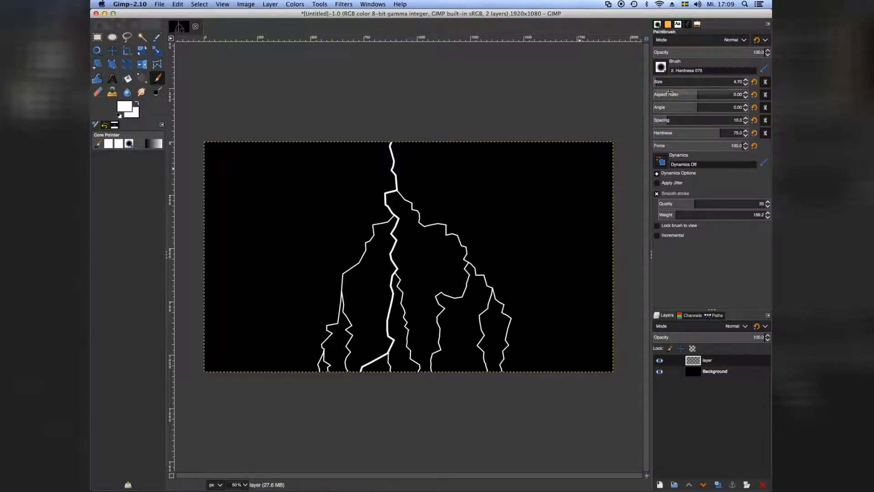
Reduce the brush size to 1.70, testing the thickness with freehand strokes in the empty upper-right area and undoing them.
{"action": "left_click", "coordinate": [746, 85]}
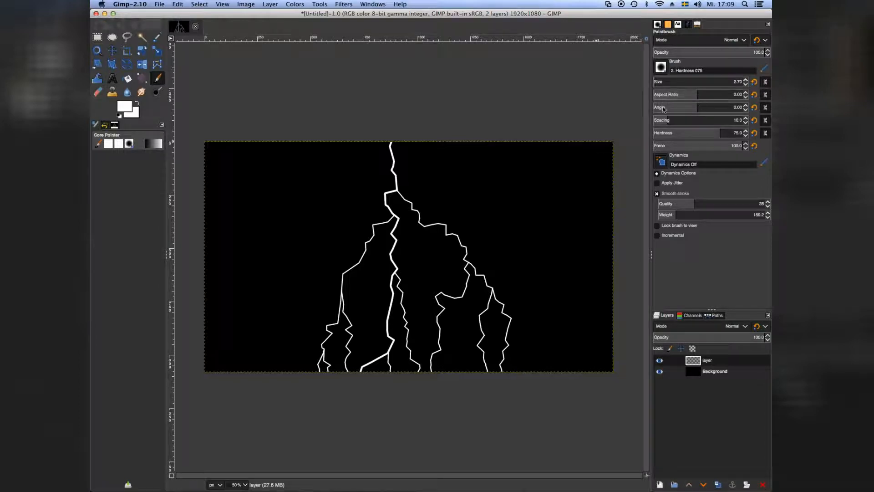
{"action": "left_click_drag", "start_coordinate": [480, 178], "coordinate": [539, 210]}
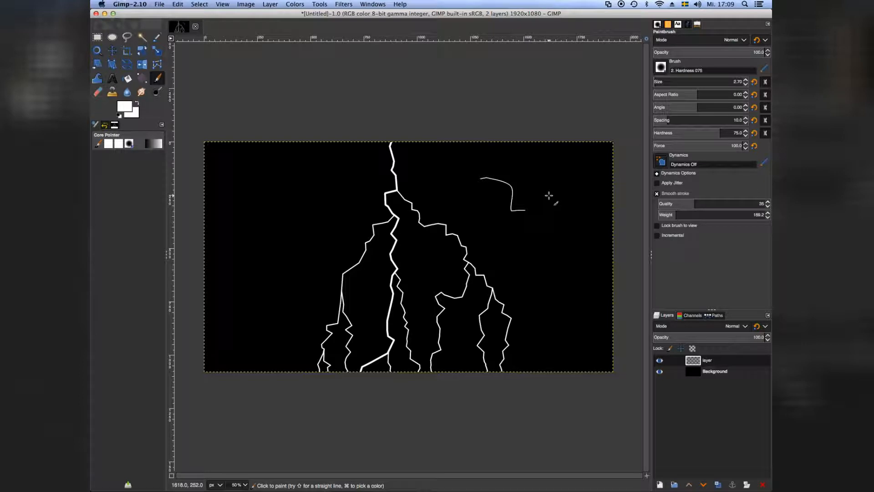
{"action": "key", "text": "super+z"}
{"action": "left_click", "coordinate": [747, 85]}
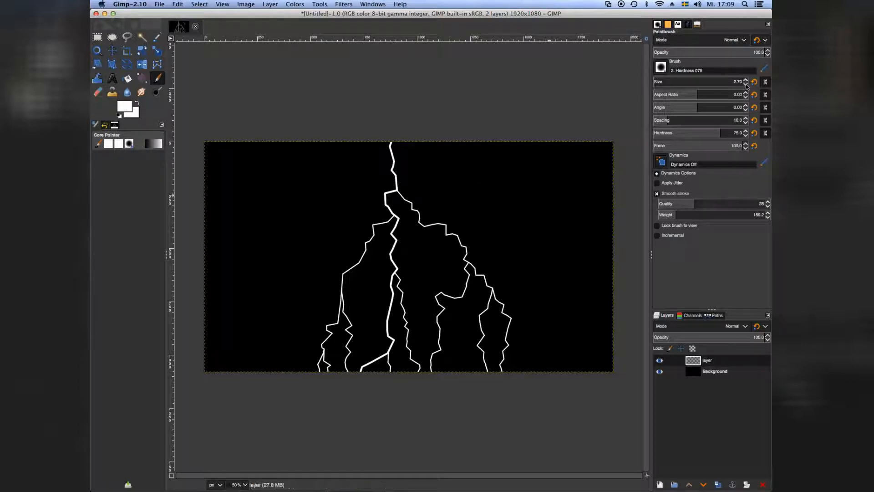
{"action": "left_click_drag", "start_coordinate": [540, 180], "coordinate": [555, 226]}
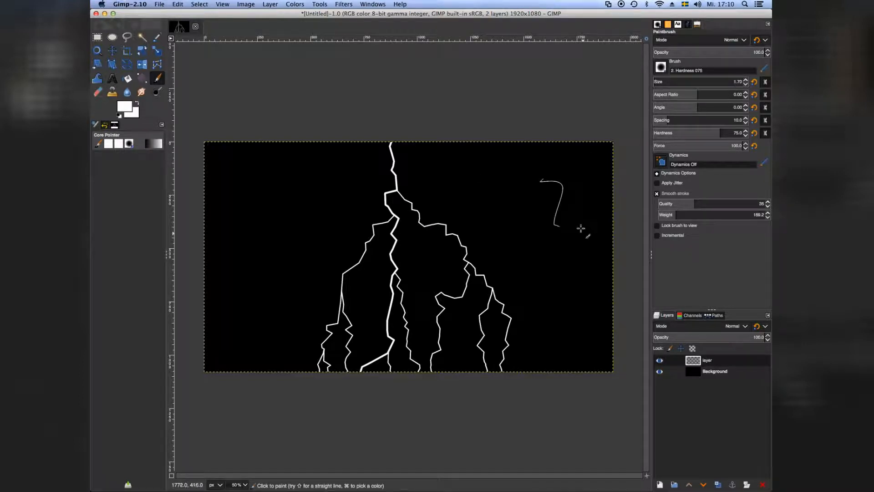
{"action": "key", "text": "super+z"}
Paint thin jagged twigs off the rightmost fork: one to the bottom edge, one splitting outward from it, and a short one near the fork's end.
{"action": "left_click", "coordinate": [508, 326]}
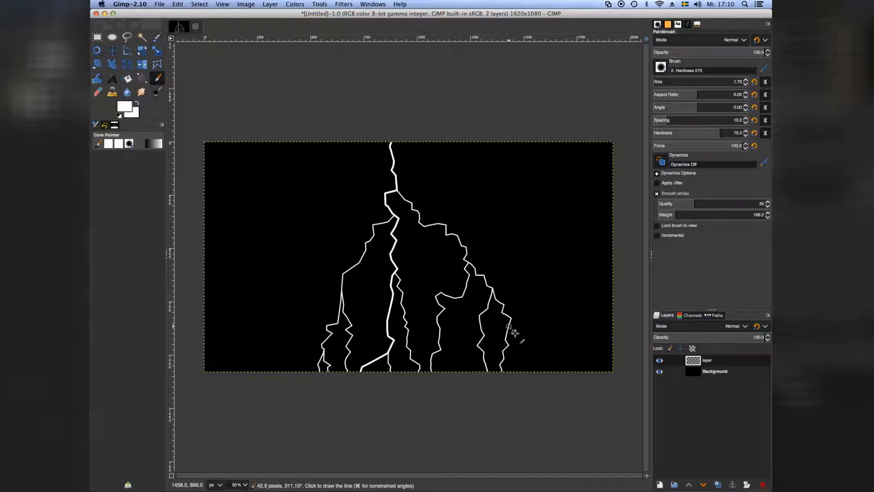
{"action": "left_click_drag", "start_coordinate": [515, 332], "coordinate": [519, 361]}
{"action": "left_click", "coordinate": [525, 368], "text": "shift"}
{"action": "left_click", "coordinate": [526, 371], "text": "shift"}
{"action": "left_click", "coordinate": [515, 351]}
{"action": "left_click", "coordinate": [519, 354], "text": "shift"}
{"action": "left_click", "coordinate": [530, 353], "text": "shift"}
{"action": "left_click", "coordinate": [529, 360], "text": "shift"}
{"action": "left_click", "coordinate": [533, 364], "text": "shift"}
{"action": "left_click", "coordinate": [538, 371], "text": "shift"}
{"action": "left_click", "coordinate": [503, 360]}
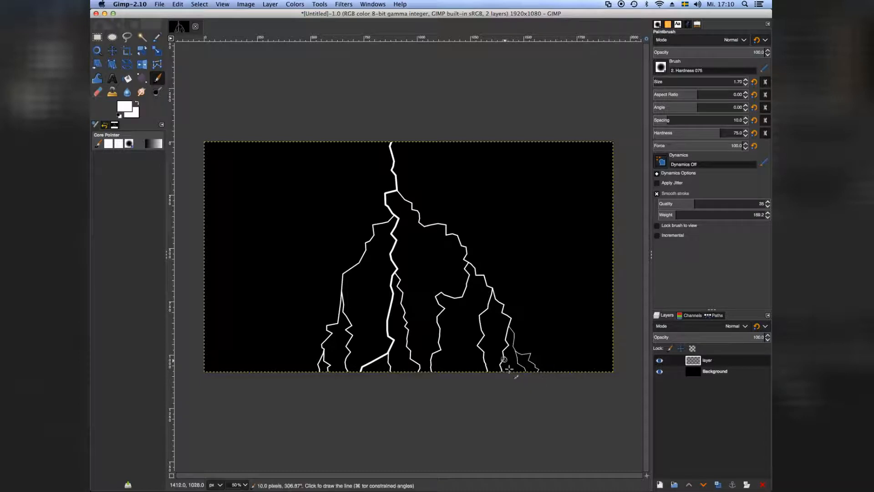
{"action": "left_click", "coordinate": [507, 367], "text": "shift"}
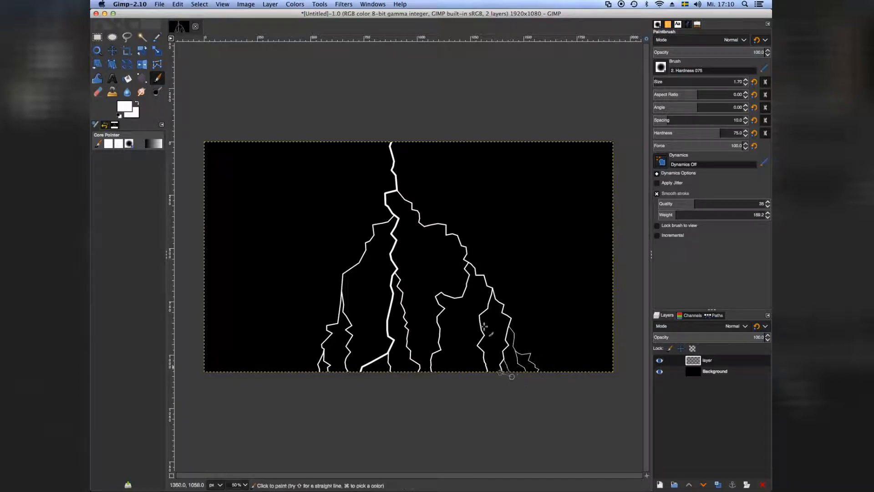
Paint a thin jagged branch off the top of the right-hand branch's inner fork, going left and down to the bottom edge.
{"action": "left_click", "coordinate": [489, 302]}
{"action": "left_click", "coordinate": [473, 303], "text": "shift"}
{"action": "left_click", "coordinate": [473, 310], "text": "shift"}
{"action": "left_click", "coordinate": [467, 313], "text": "shift"}
{"action": "left_click", "coordinate": [470, 317], "text": "shift"}
{"action": "left_click", "coordinate": [469, 324], "text": "shift"}
{"action": "left_click", "coordinate": [473, 335], "text": "shift"}
{"action": "left_click", "coordinate": [472, 345], "text": "shift"}
{"action": "left_click", "coordinate": [469, 354], "text": "shift"}
{"action": "left_click", "coordinate": [465, 356], "text": "shift"}
{"action": "left_click", "coordinate": [463, 372], "text": "shift"}
Paint a thin offshoot from the lower part of the new thin branch, crossing the inner fork down-right to the bottom edge.
{"action": "left_click", "coordinate": [473, 341]}
{"action": "left_click", "coordinate": [476, 344], "text": "shift"}
{"action": "left_click", "coordinate": [474, 349], "text": "shift"}
{"action": "left_click", "coordinate": [479, 353], "text": "shift"}
{"action": "left_click", "coordinate": [484, 357], "text": "shift"}
{"action": "left_click", "coordinate": [490, 361], "text": "shift"}
{"action": "left_click", "coordinate": [495, 370], "text": "shift"}
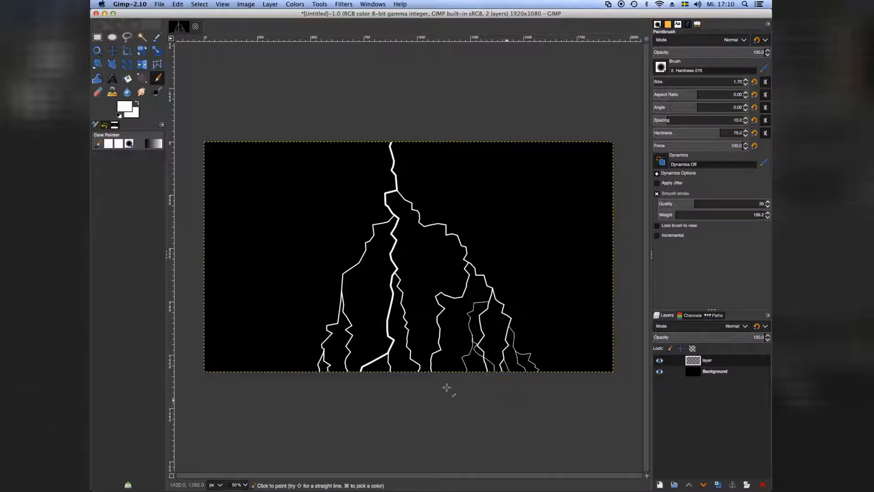
Paint a thin twig off the lower right side of the inward-curving branch, down to the bottom edge.
{"action": "left_click", "coordinate": [441, 341]}
{"action": "left_click", "coordinate": [441, 344], "text": "shift"}
{"action": "left_click", "coordinate": [447, 353], "text": "shift"}
{"action": "left_click", "coordinate": [447, 362], "text": "shift"}
{"action": "left_click", "coordinate": [450, 365], "text": "shift"}
{"action": "left_click", "coordinate": [449, 372], "text": "shift"}
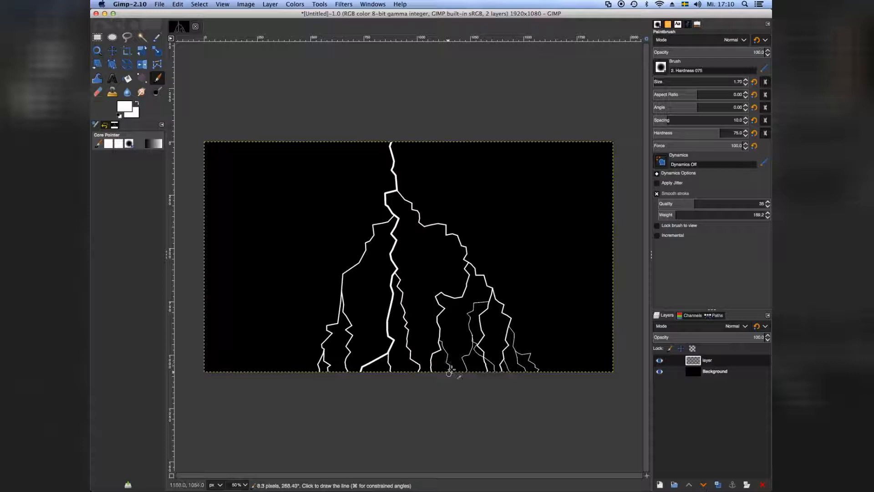
Split a second short thin twig off the new twig, running slightly right down to the bottom edge.
{"action": "left_click", "coordinate": [448, 355]}
{"action": "left_click", "coordinate": [451, 358], "text": "shift"}
{"action": "left_click", "coordinate": [455, 363], "text": "shift"}
{"action": "left_click", "coordinate": [453, 367], "text": "shift"}
{"action": "left_click", "coordinate": [458, 379], "text": "shift"}
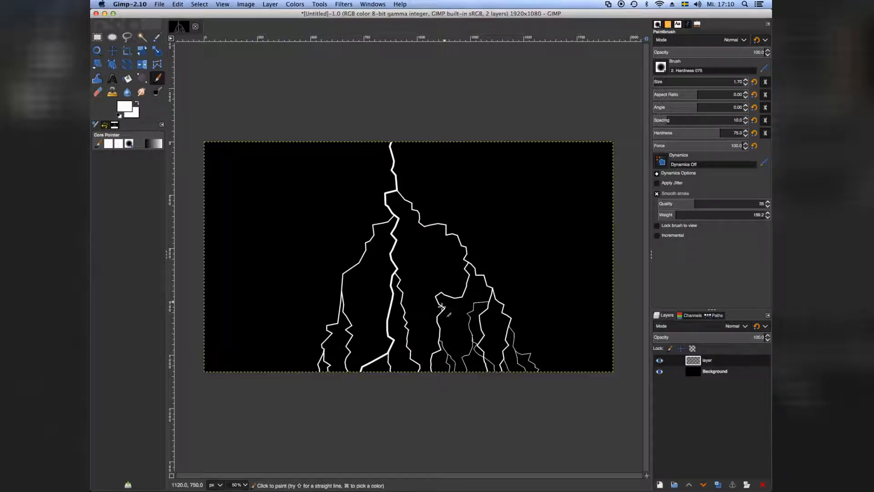
{"action": "left_click", "coordinate": [437, 318]}
{"action": "left_click", "coordinate": [454, 371], "text": "shift"}
{"action": "left_click", "coordinate": [437, 318]}
{"action": "left_click", "coordinate": [429, 324], "text": "shift"}
{"action": "key", "text": "super"}
Paint a thin jagged branch from the left bend of the inward-curving branch, going down-left to the bottom edge.
{"action": "left_click", "coordinate": [436, 302]}
{"action": "left_click", "coordinate": [432, 306], "text": "shift"}
{"action": "left_click", "coordinate": [434, 310], "text": "shift"}
{"action": "left_click", "coordinate": [428, 313], "text": "shift"}
{"action": "left_click", "coordinate": [432, 317], "text": "shift"}
{"action": "left_click", "coordinate": [424, 317], "text": "shift"}
{"action": "left_click", "coordinate": [425, 327], "text": "shift"}
{"action": "left_click", "coordinate": [426, 345], "text": "shift"}
{"action": "left_click", "coordinate": [423, 348], "text": "shift"}
{"action": "left_click", "coordinate": [422, 353], "text": "shift"}
{"action": "left_click", "coordinate": [418, 360], "text": "shift"}
{"action": "left_click", "coordinate": [413, 364], "text": "shift"}
{"action": "left_click", "coordinate": [412, 371], "text": "shift"}
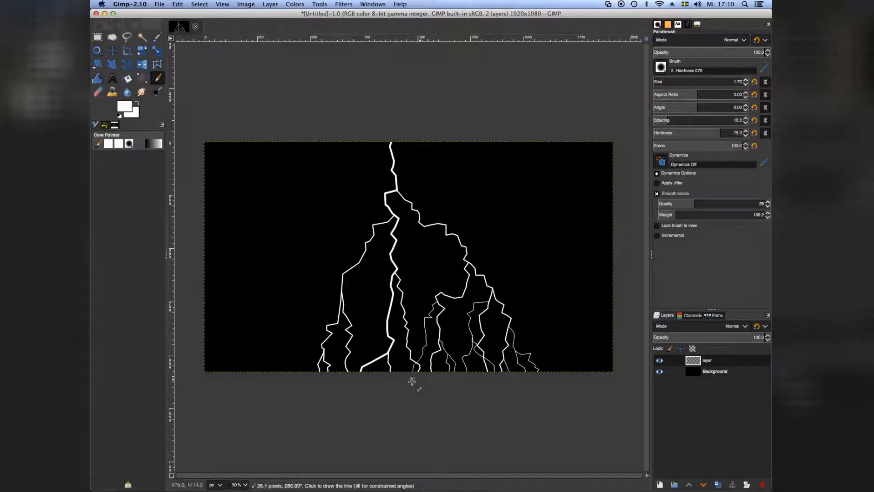
Paint a thin jagged line from the upper step of the right-hand branch down its inner side to the thin branch below.
{"action": "left_click", "coordinate": [448, 235]}
{"action": "left_click", "coordinate": [448, 241], "text": "shift"}
{"action": "left_click", "coordinate": [453, 246], "text": "shift"}
{"action": "left_click", "coordinate": [448, 253], "text": "shift"}
{"action": "left_click", "coordinate": [454, 256], "text": "shift"}
{"action": "left_click", "coordinate": [453, 267], "text": "shift"}
{"action": "left_click", "coordinate": [462, 272], "text": "shift"}
{"action": "left_click", "coordinate": [459, 282], "text": "shift"}
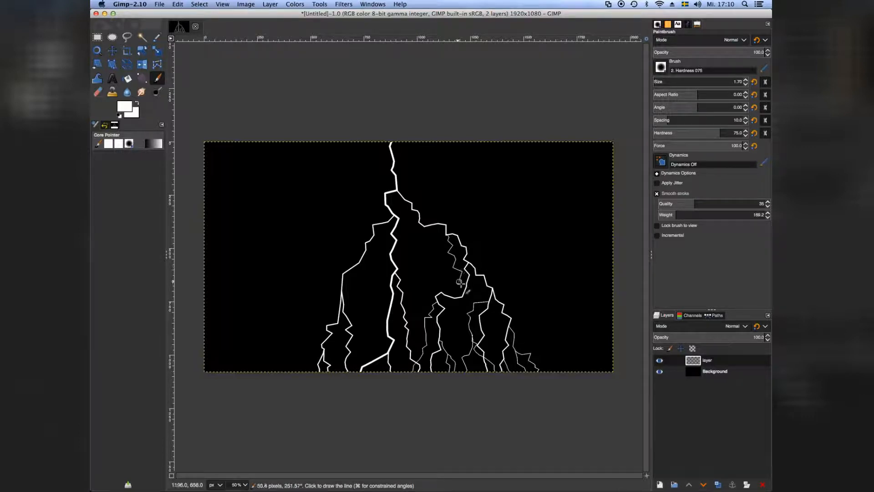
{"action": "left_click", "coordinate": [471, 295], "text": "shift"}
{"action": "left_click", "coordinate": [470, 302], "text": "shift"}
{"action": "left_click", "coordinate": [473, 310], "text": "shift"}
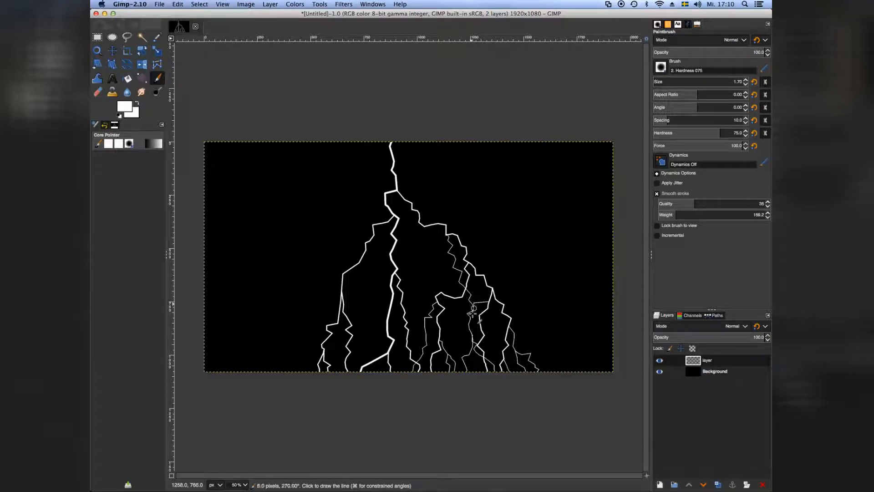
Continue the thin branch inside the lower right-hand fork, zigzagging down and slightly right to the bottom edge.
{"action": "left_click", "coordinate": [474, 318], "text": "shift"}
{"action": "left_click", "coordinate": [484, 319], "text": "shift"}
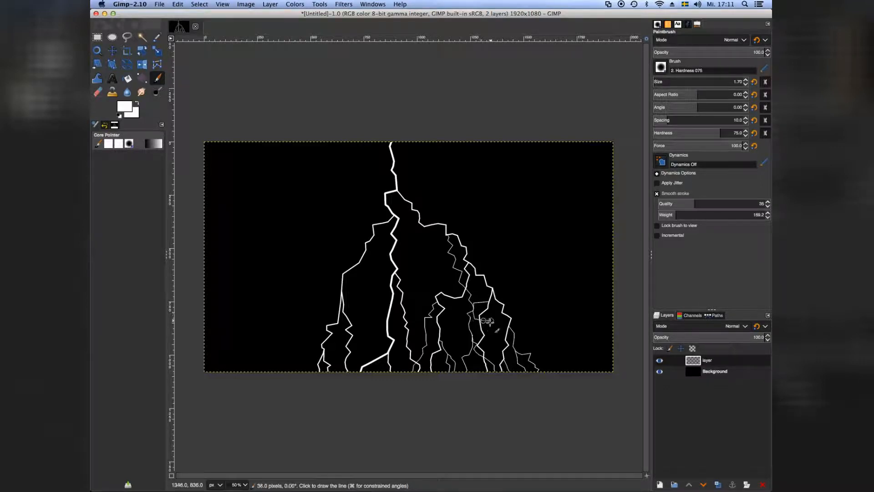
{"action": "left_click", "coordinate": [490, 323], "text": "shift"}
{"action": "left_click", "coordinate": [486, 327], "text": "shift"}
{"action": "left_click", "coordinate": [493, 336], "text": "shift"}
{"action": "left_click", "coordinate": [493, 344], "text": "shift"}
{"action": "left_click", "coordinate": [496, 350], "text": "shift"}
{"action": "left_click", "coordinate": [497, 362], "text": "shift"}
{"action": "left_click", "coordinate": [500, 377], "text": "shift"}
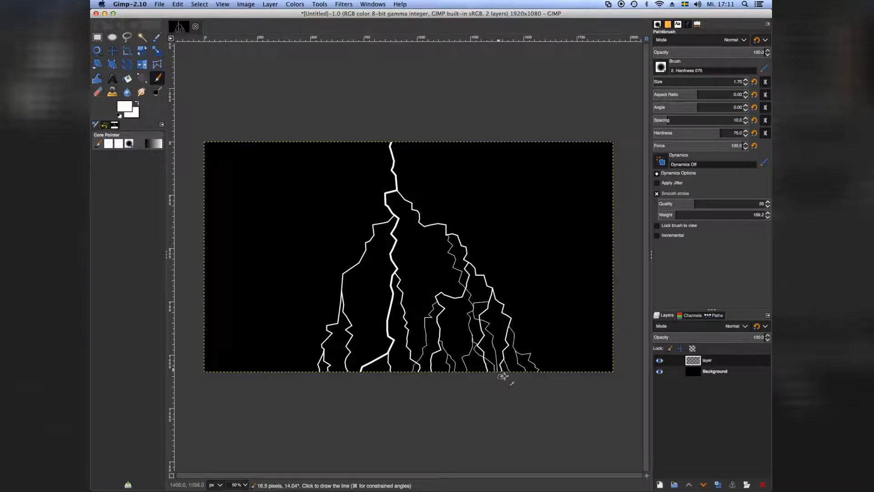
Paint a thin branch from the outer bend of the right-hand branch, sloping far right and down to the bottom edge.
{"action": "left_click_drag", "start_coordinate": [485, 279], "coordinate": [542, 318]}
{"action": "left_click", "coordinate": [543, 321], "text": "shift"}
{"action": "left_click", "coordinate": [556, 344], "text": "shift"}
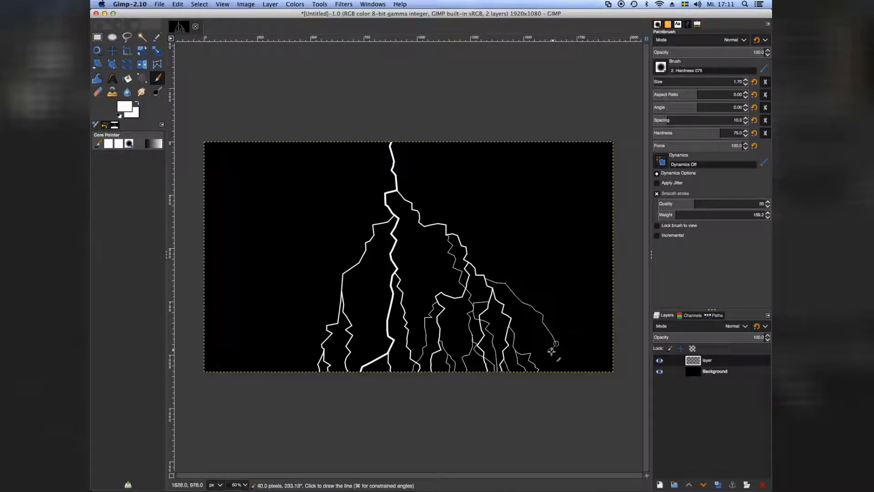
{"action": "left_click", "coordinate": [551, 384], "text": "shift"}
Fork a thin jagged twig off the new outer right branch, stepping right and down to the bottom edge.
{"action": "left_click_drag", "start_coordinate": [548, 330], "coordinate": [565, 336]}
{"action": "left_click", "coordinate": [565, 343], "text": "shift"}
{"action": "left_click", "coordinate": [577, 350], "text": "shift"}
{"action": "left_click", "coordinate": [588, 371], "text": "shift"}
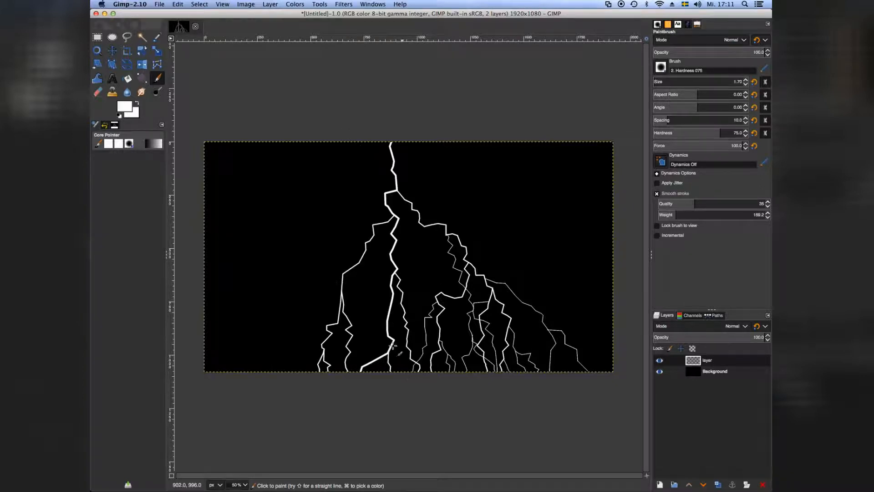
Paint two thin twigs off the lower main trunk, a short one on its right and a longer one down its left side.
{"action": "left_click_drag", "start_coordinate": [392, 349], "coordinate": [398, 372]}
{"action": "left_click_drag", "start_coordinate": [388, 316], "coordinate": [377, 347]}
{"action": "left_click", "coordinate": [376, 360], "text": "shift"}
{"action": "left_click", "coordinate": [367, 374], "text": "shift"}
Paint a short thin twig along the right side of the left-hand branch's inner fork.
{"action": "left_click", "coordinate": [351, 338]}
{"action": "left_click", "coordinate": [357, 349], "text": "shift"}
{"action": "left_click", "coordinate": [358, 355], "text": "shift"}
{"action": "left_click", "coordinate": [350, 358], "text": "shift"}
Paint a thin jagged twig off the outer fork of the left-hand branch, going down-left to the bottom edge.
{"action": "left_click", "coordinate": [325, 342]}
{"action": "left_click", "coordinate": [311, 346], "text": "shift"}
{"action": "left_click", "coordinate": [312, 353], "text": "shift"}
{"action": "left_click", "coordinate": [300, 366], "text": "shift"}
{"action": "left_click", "coordinate": [296, 385], "text": "shift"}
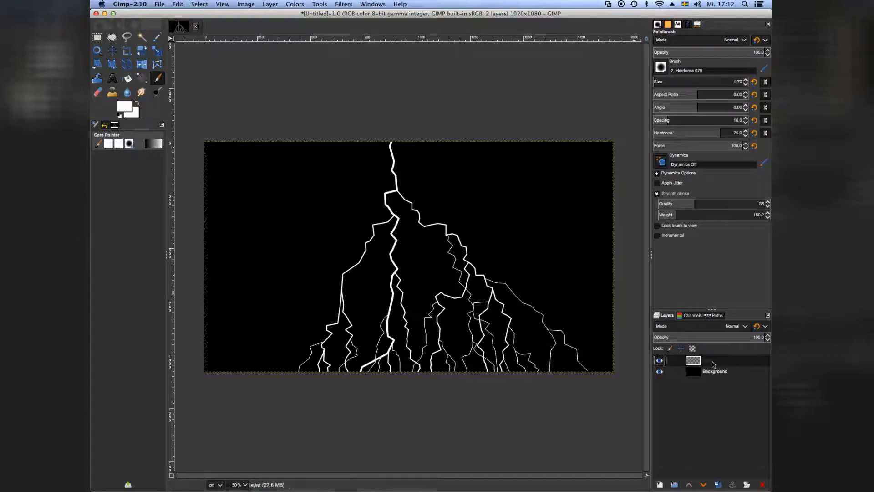
Duplicate the lightning layer and place the copy below the Background layer.
{"action": "left_click", "coordinate": [718, 485]}
{"action": "left_click_drag", "start_coordinate": [706, 364], "coordinate": [711, 389]}
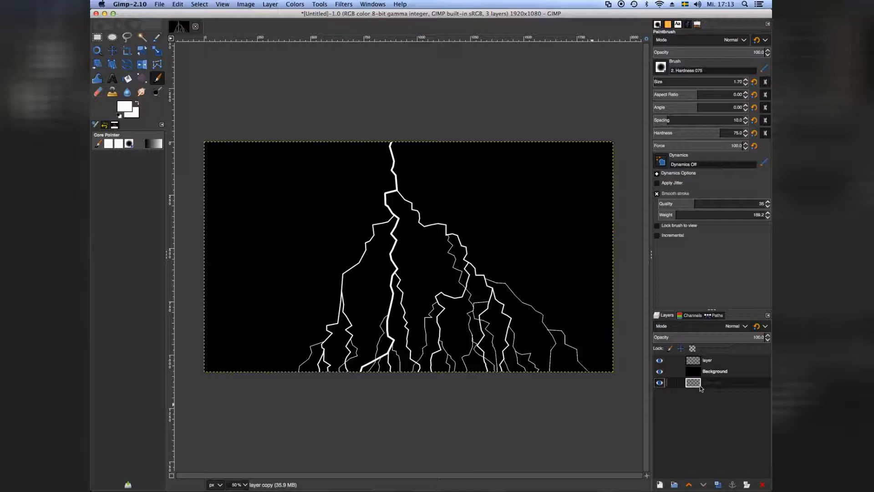
Duplicate the original lightning layer once more and place the new copy directly beneath the original.
{"action": "left_click", "coordinate": [696, 363]}
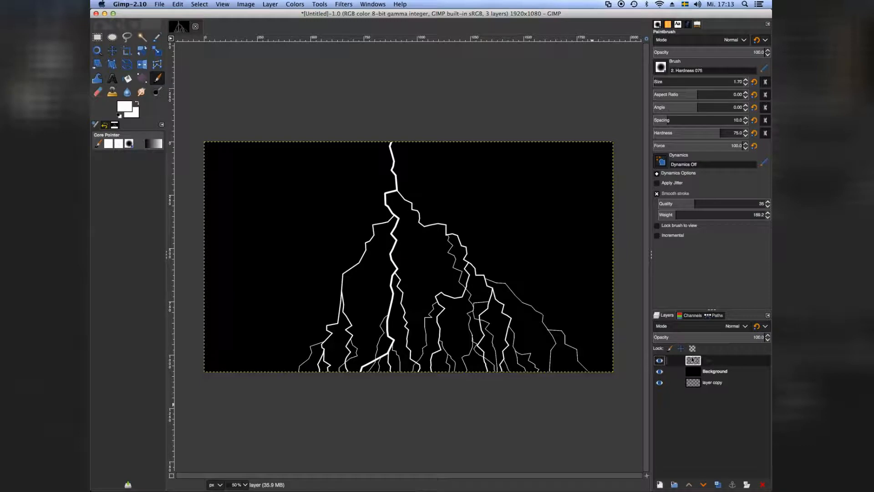
{"action": "left_click", "coordinate": [659, 361]}
{"action": "left_click", "coordinate": [660, 361]}
{"action": "left_click", "coordinate": [718, 485]}
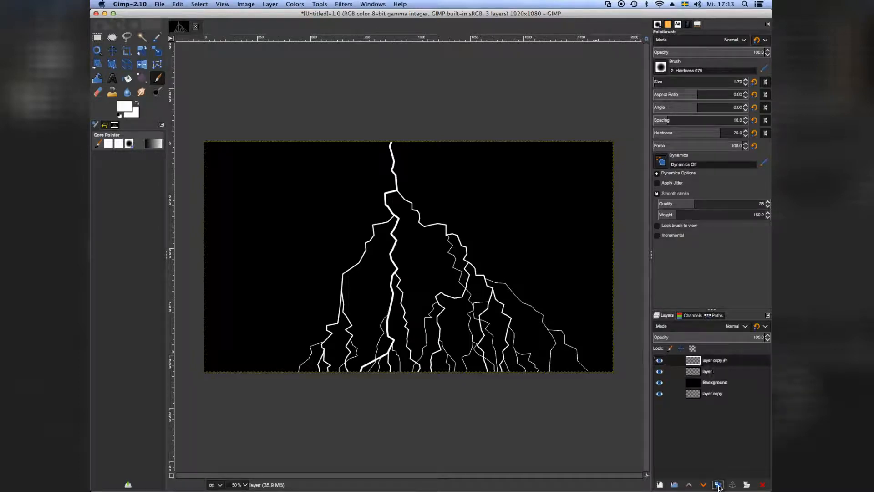
{"action": "right_click", "coordinate": [714, 365]}
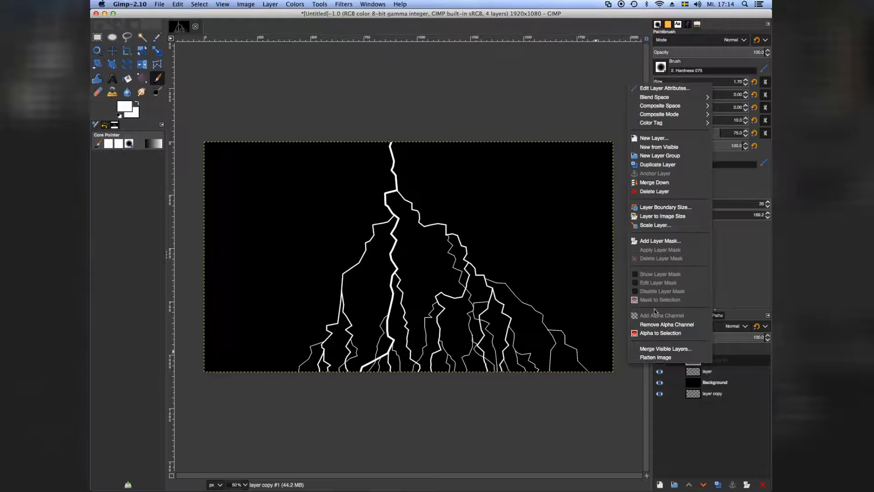
{"action": "left_click", "coordinate": [739, 442]}
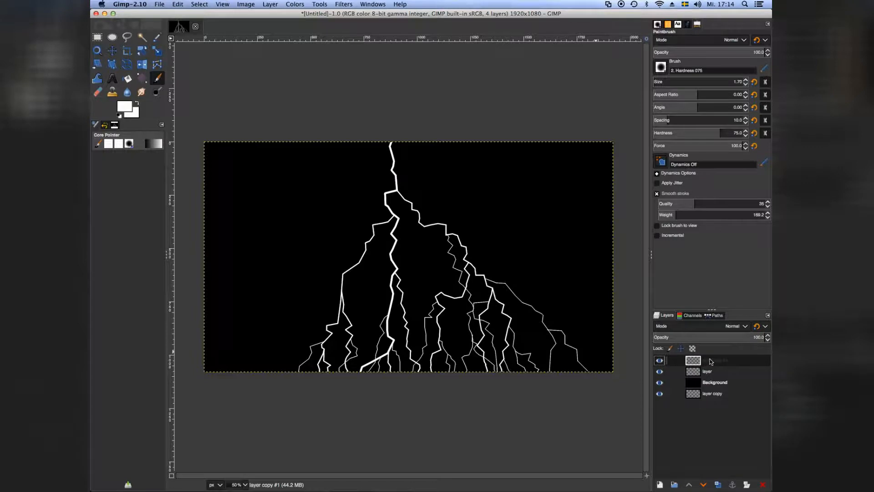
{"action": "left_click_drag", "start_coordinate": [699, 367], "coordinate": [708, 377]}
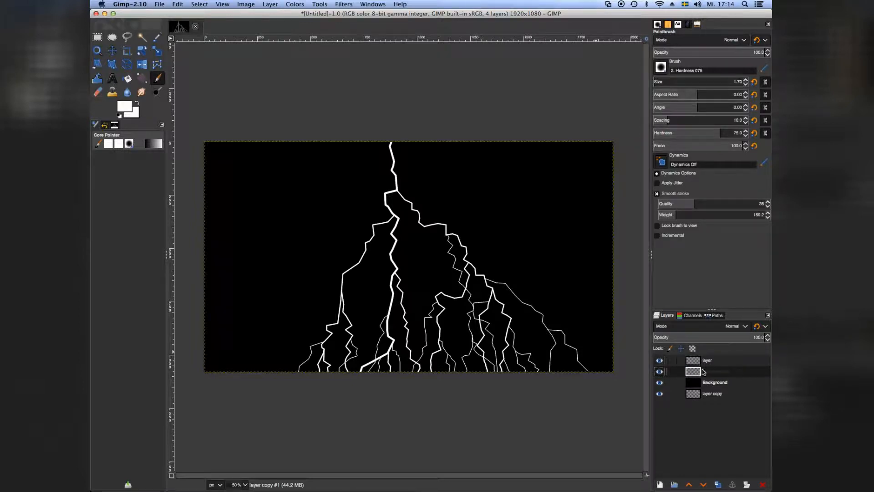
{"action": "left_click", "coordinate": [660, 372]}
{"action": "left_click", "coordinate": [659, 361]}
{"action": "left_click", "coordinate": [659, 361]}
{"action": "left_click", "coordinate": [660, 371]}
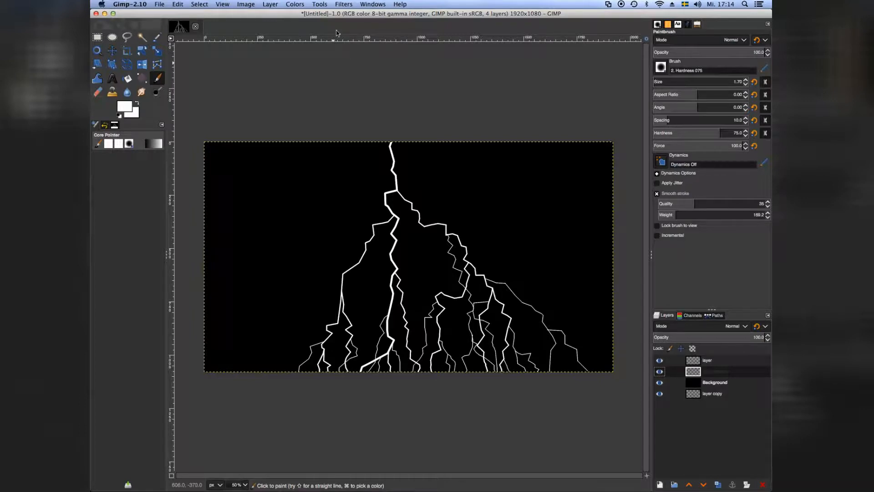
Apply a Gaussian Blur of size 6.03 in X and Y to the lightning copy directly beneath the original, and check it by toggling layer visibility.
{"action": "left_click", "coordinate": [341, 7]}
{"action": "mouse_move", "coordinate": [352, 45]}
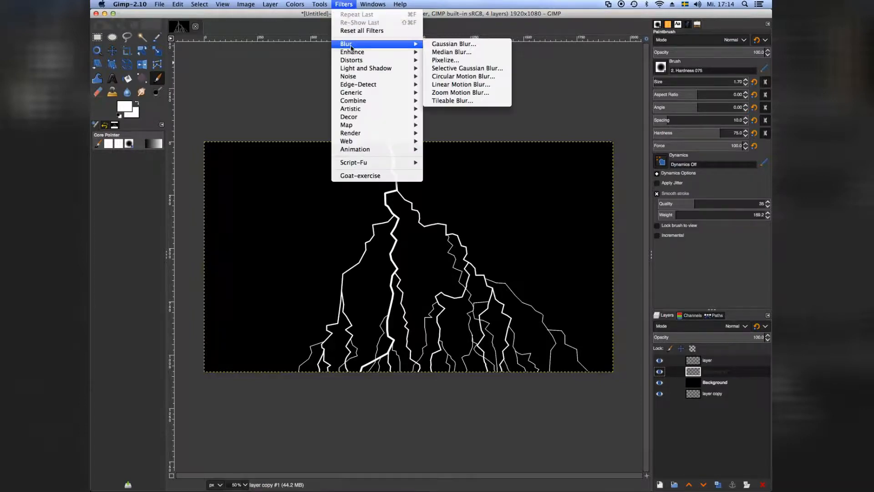
{"action": "left_click", "coordinate": [446, 46]}
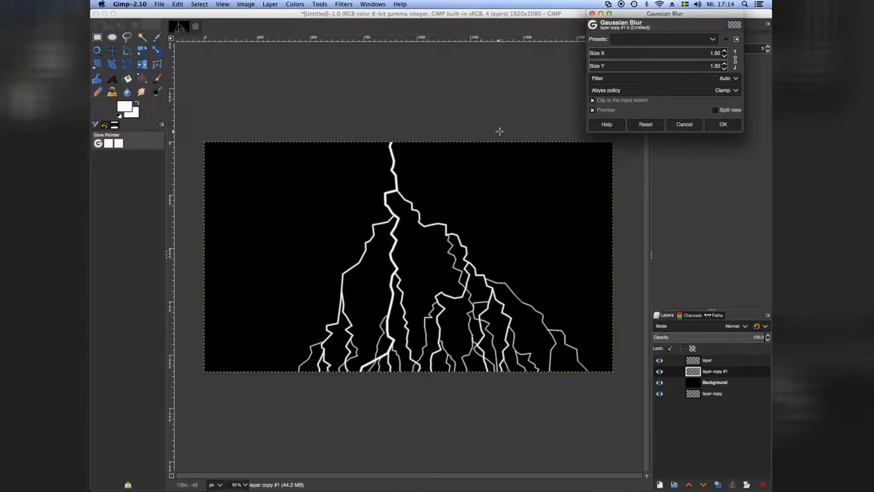
{"action": "left_click", "coordinate": [596, 52]}
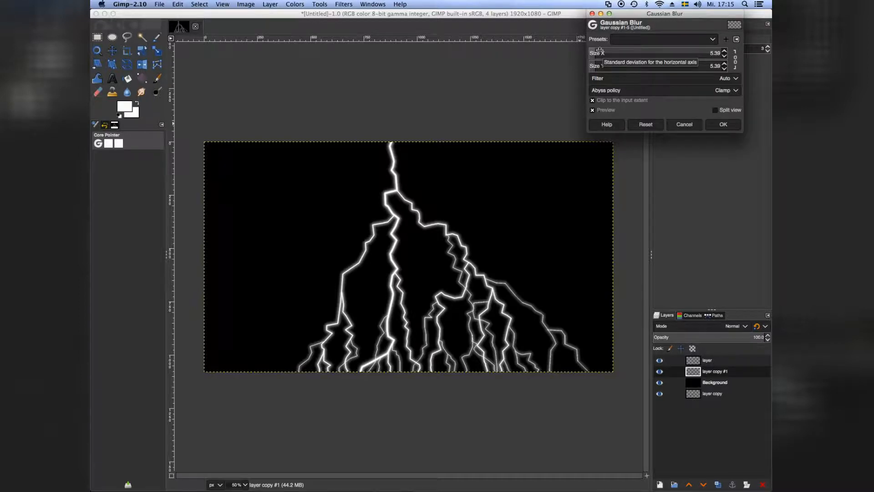
{"action": "left_click", "coordinate": [603, 51]}
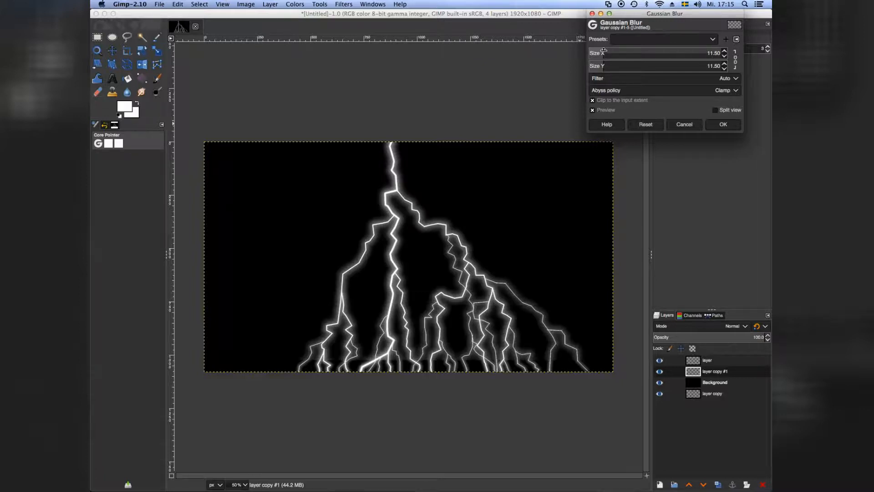
{"action": "left_click", "coordinate": [599, 51]}
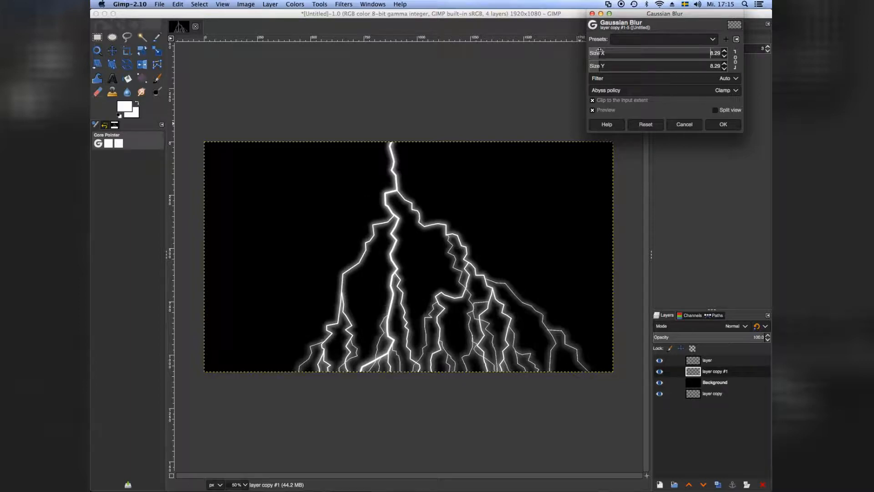
{"action": "left_click", "coordinate": [597, 52]}
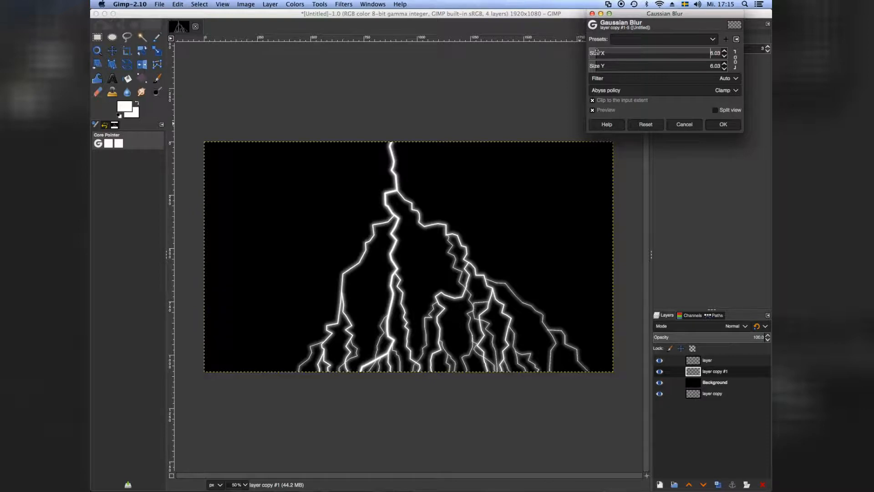
{"action": "left_click", "coordinate": [714, 123]}
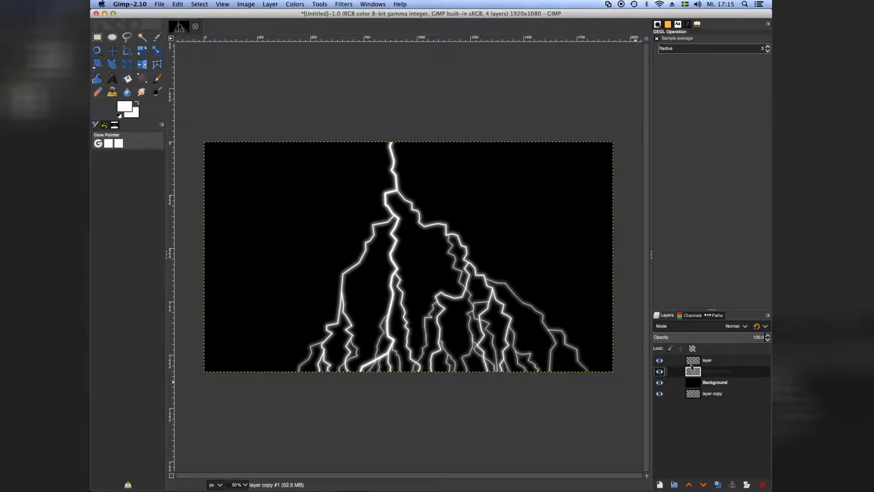
{"action": "left_click", "coordinate": [660, 360]}
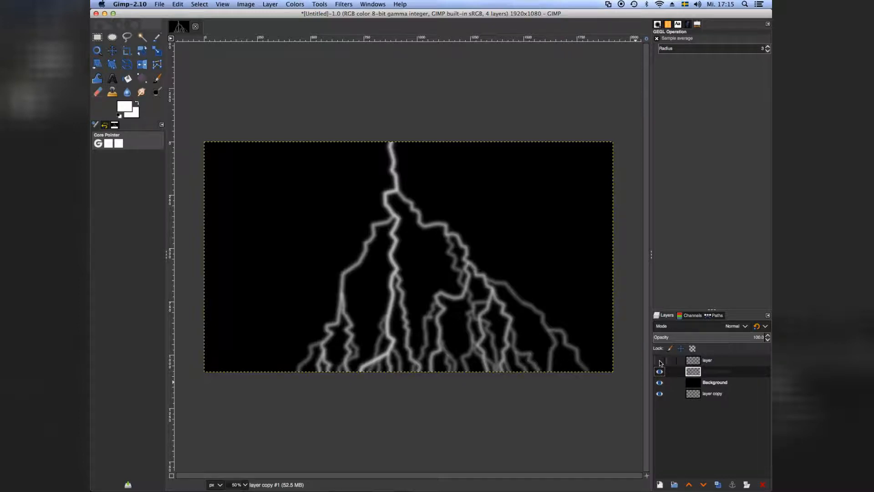
{"action": "left_click", "coordinate": [660, 361]}
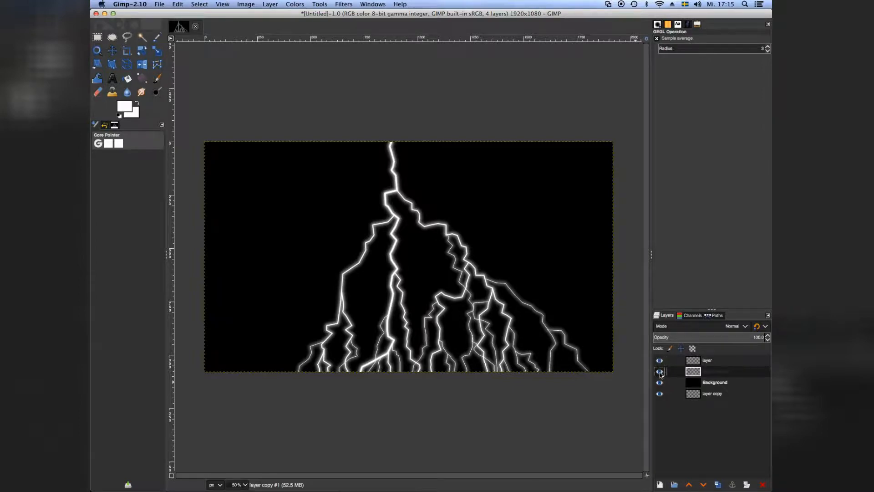
{"action": "left_click", "coordinate": [660, 371]}
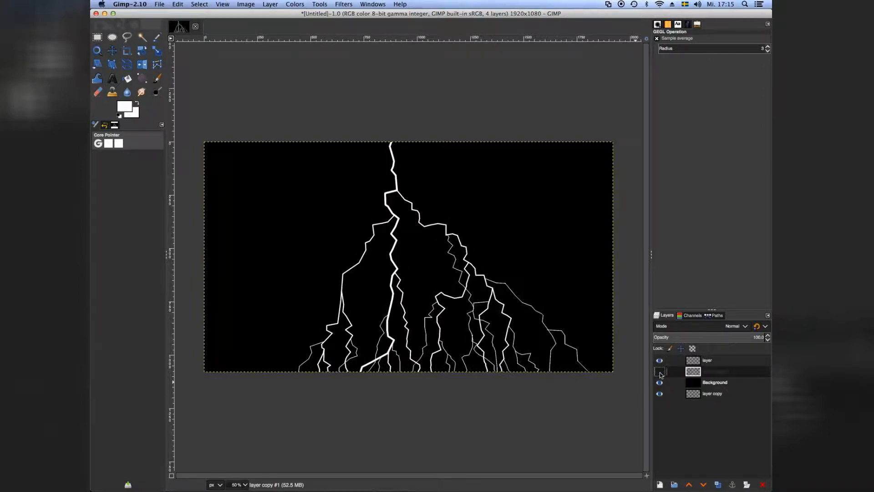
{"action": "left_click", "coordinate": [660, 371]}
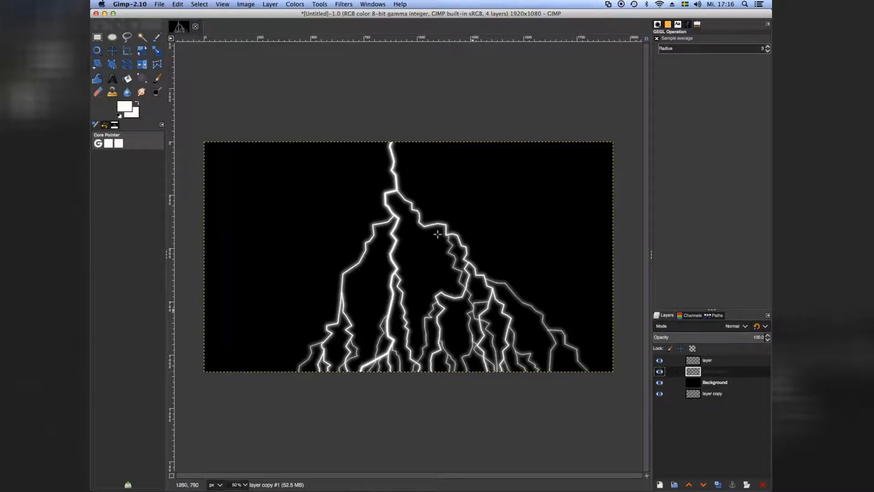
Start Colorize on the blurred lightning copy and lower its lightness to -0.421.
{"action": "left_click", "coordinate": [294, 5]}
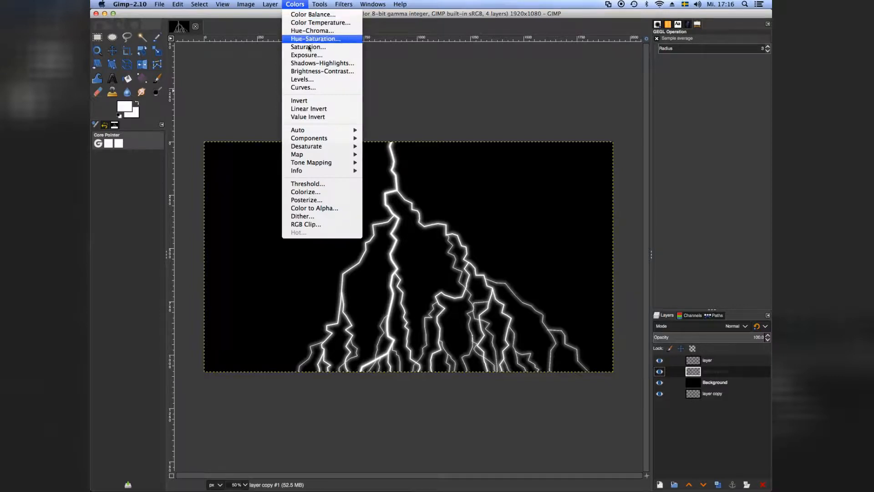
{"action": "left_click", "coordinate": [304, 193]}
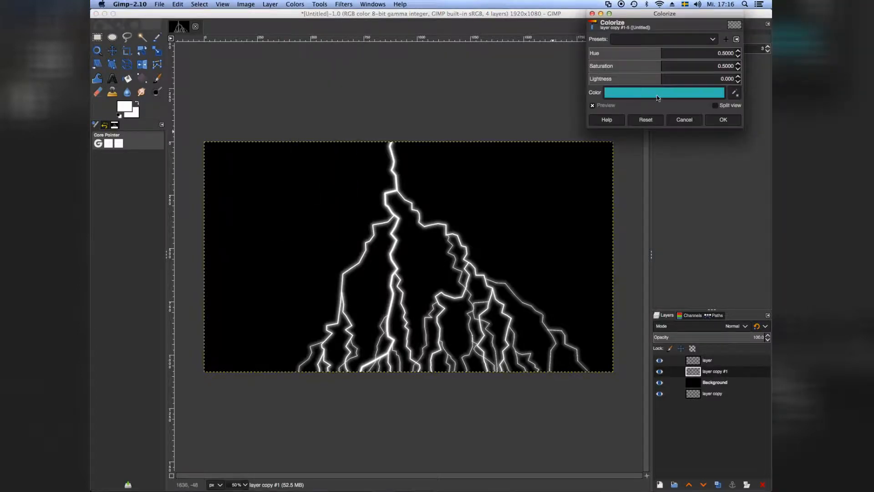
{"action": "left_click_drag", "start_coordinate": [651, 14], "coordinate": [580, 120]}
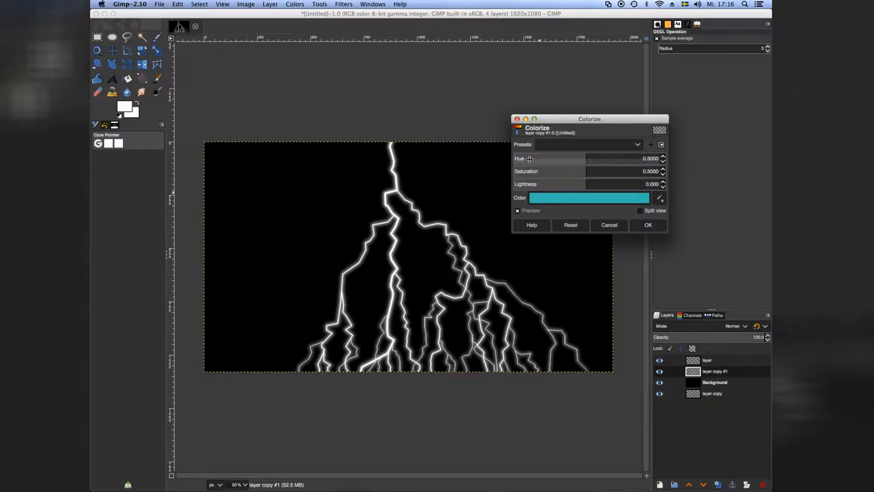
{"action": "left_click", "coordinate": [582, 182]}
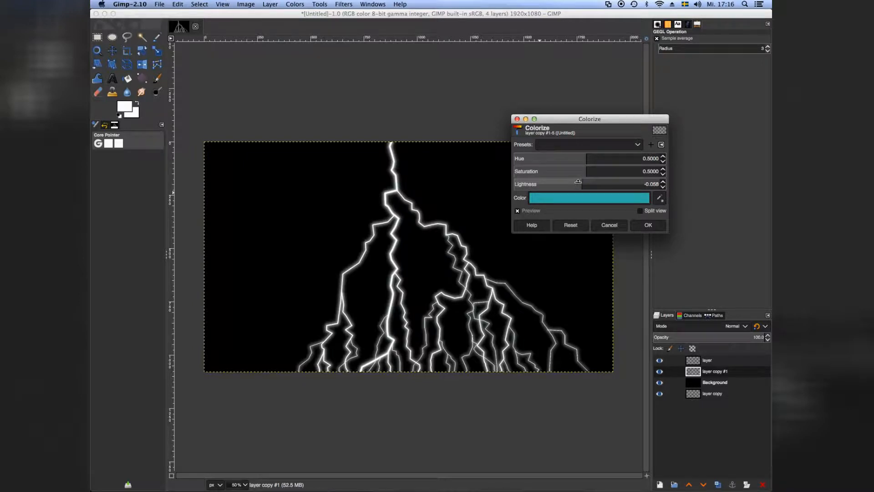
{"action": "left_click", "coordinate": [578, 182]}
{"action": "left_click", "coordinate": [573, 182]}
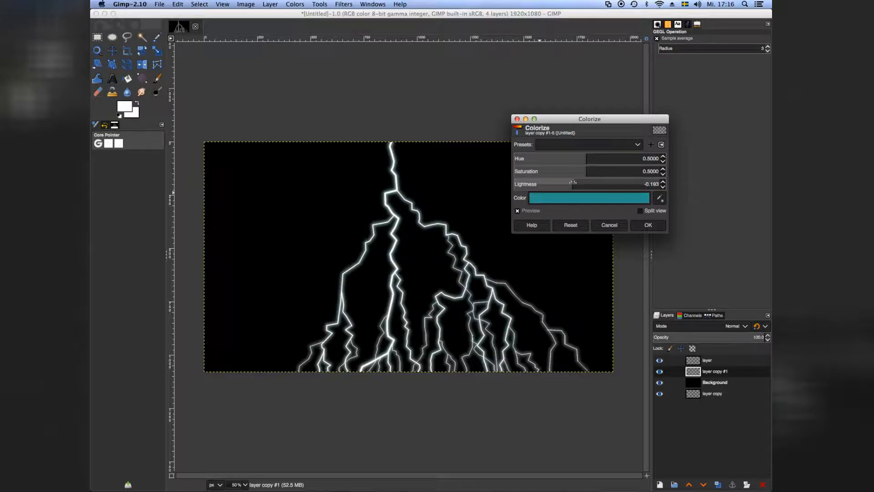
{"action": "left_click", "coordinate": [565, 182]}
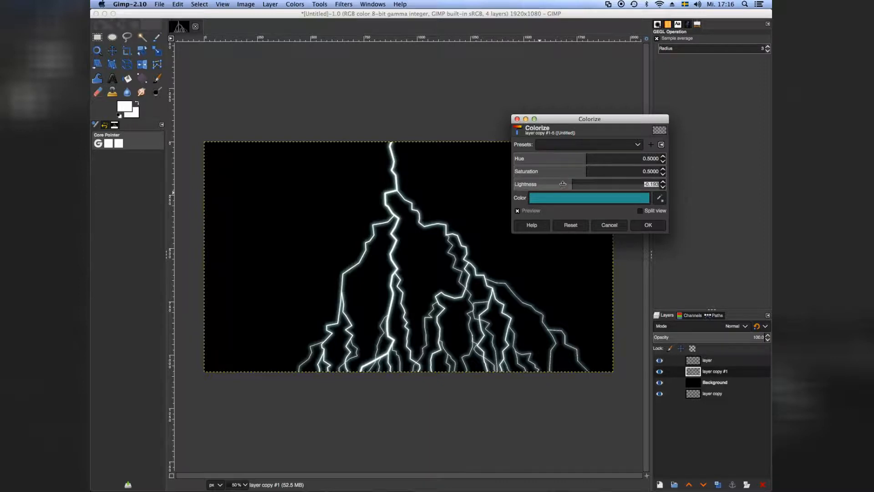
{"action": "left_click", "coordinate": [563, 183]}
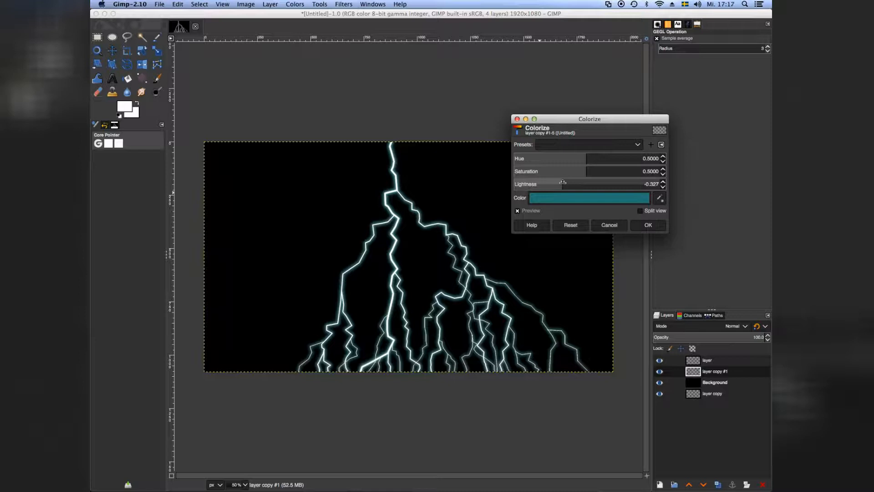
{"action": "left_click", "coordinate": [556, 181]}
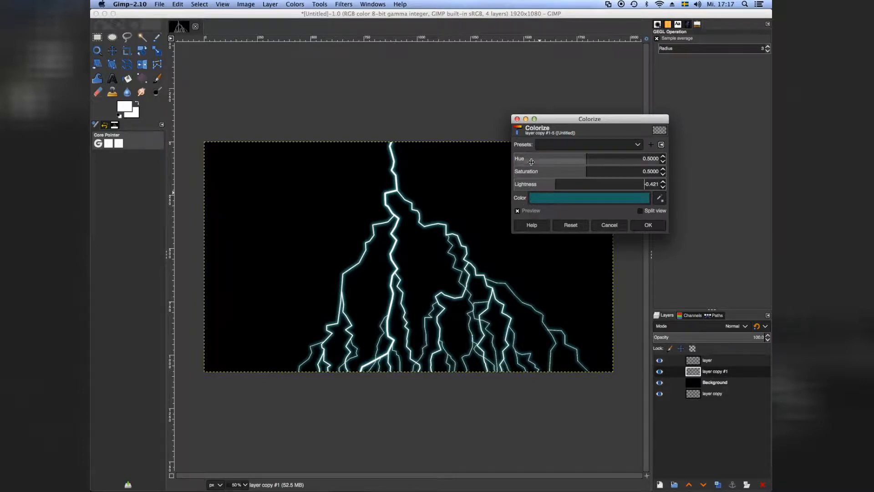
Colorize the blurred lightning copy with hue 0.5760, saturation 0.8772 and lightness -0.339.
{"action": "left_click", "coordinate": [593, 156]}
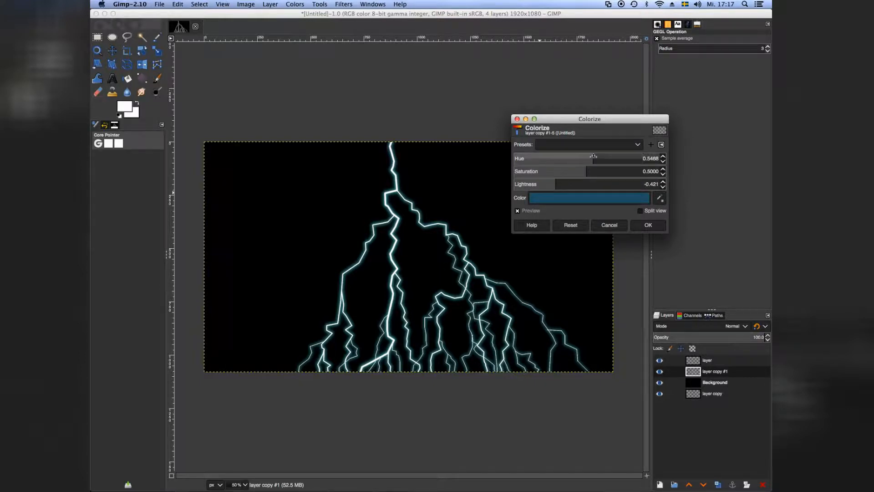
{"action": "left_click_drag", "start_coordinate": [594, 156], "coordinate": [598, 156]}
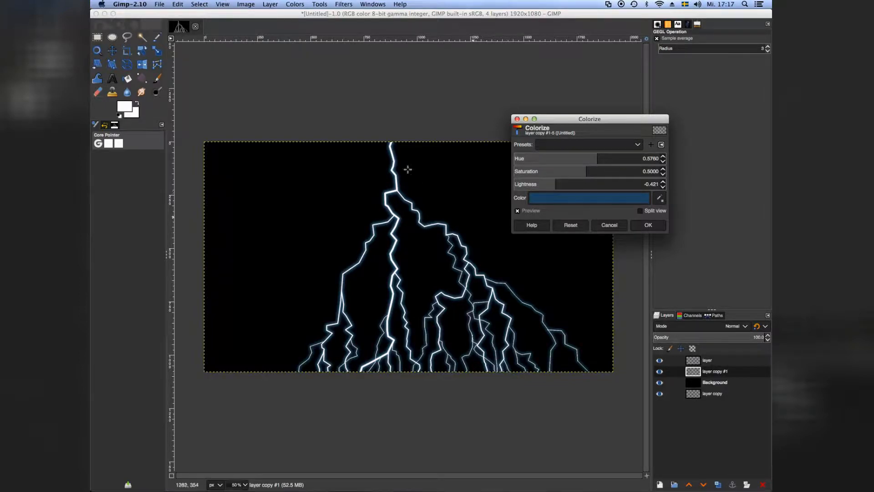
{"action": "left_click", "coordinate": [563, 180]}
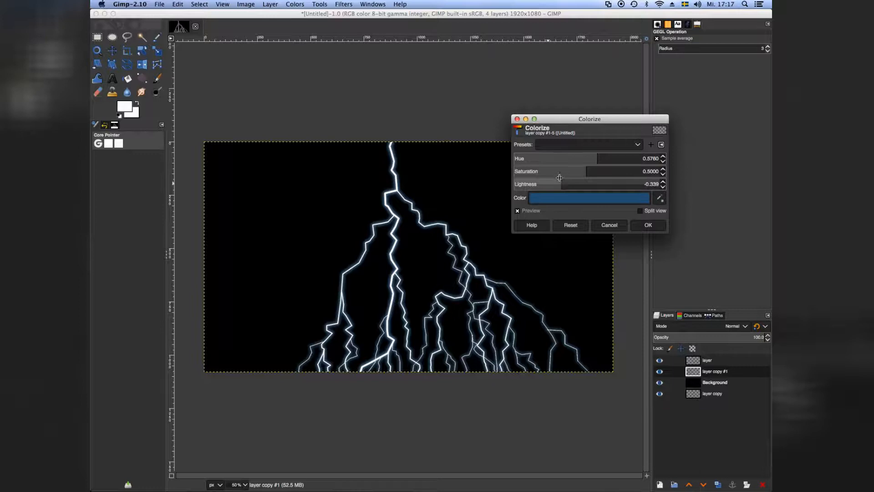
{"action": "left_click_drag", "start_coordinate": [586, 167], "coordinate": [627, 166]}
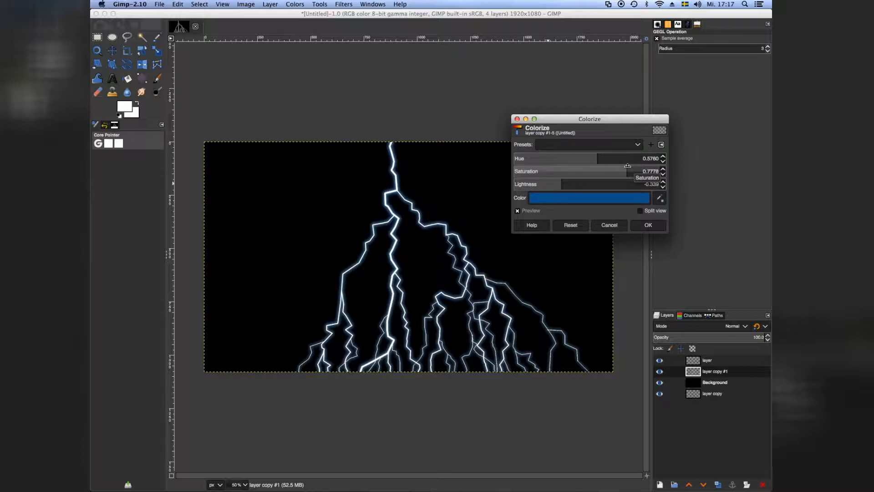
{"action": "left_click_drag", "start_coordinate": [628, 166], "coordinate": [641, 168]}
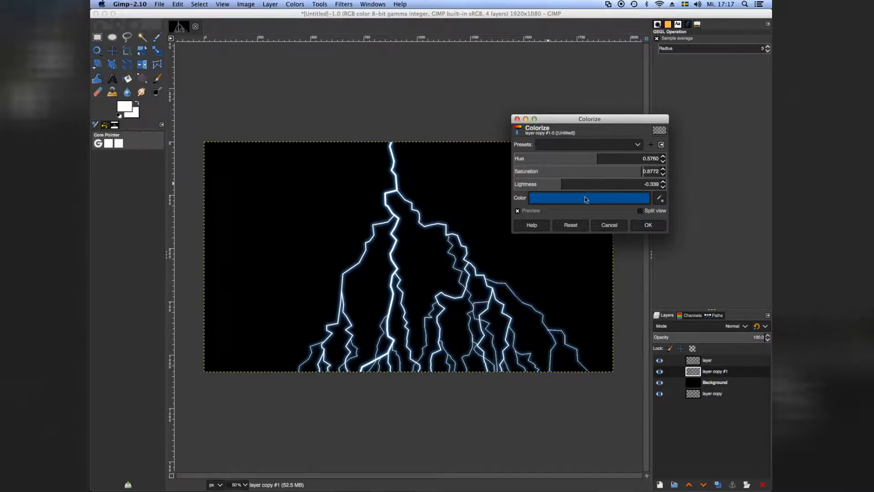
{"action": "left_click", "coordinate": [648, 225]}
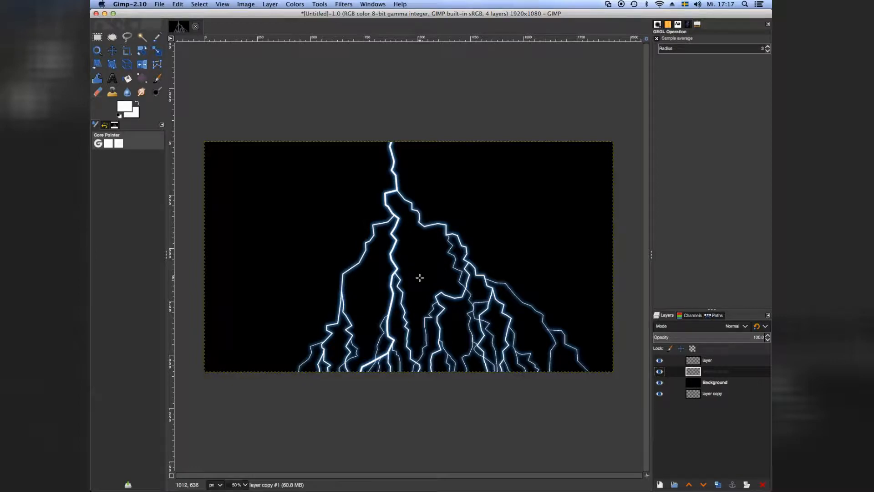
Duplicate the blue blurred layer copy #1 above the Background.
{"action": "left_click", "coordinate": [704, 363]}
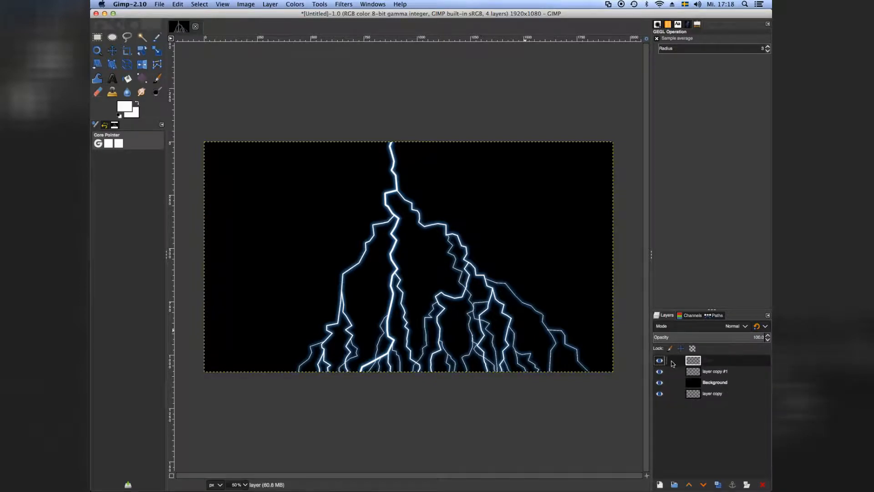
{"action": "left_click", "coordinate": [706, 373]}
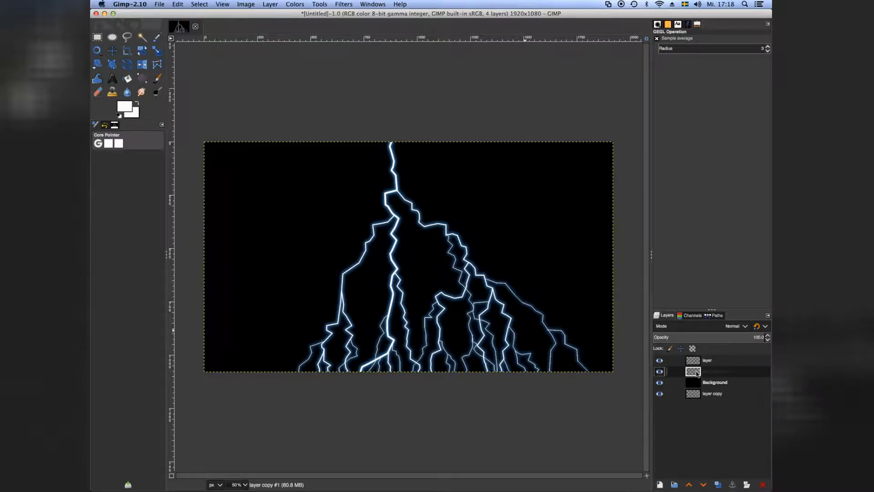
{"action": "left_click", "coordinate": [718, 485]}
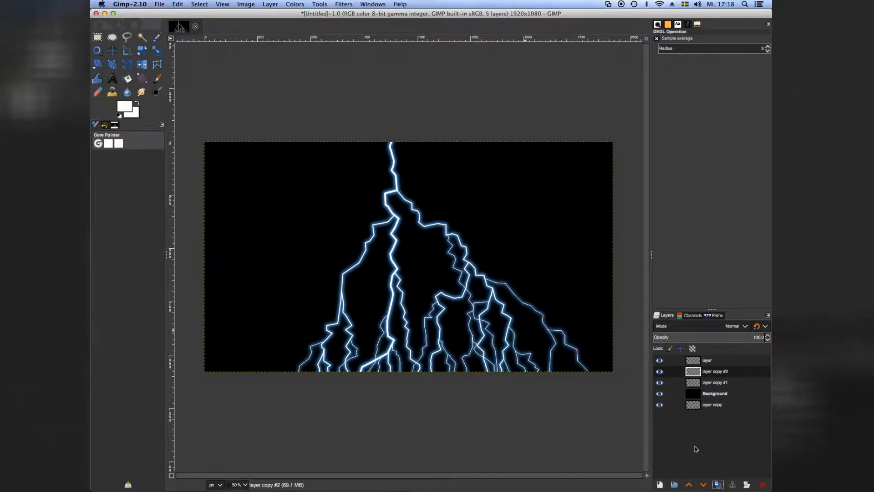
Apply a Gaussian Blur of size 31.46 in X and Y to layer copy #1, the lower of the two blue glow layers.
{"action": "left_click", "coordinate": [709, 386]}
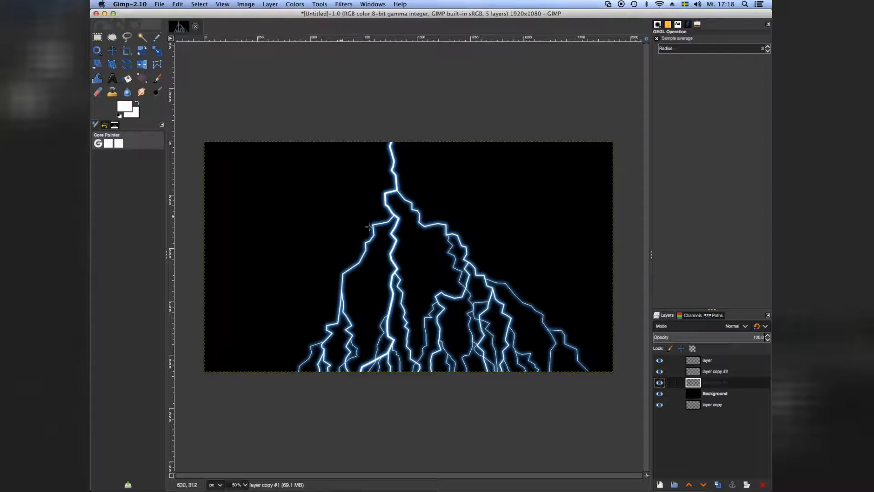
{"action": "left_click", "coordinate": [343, 4]}
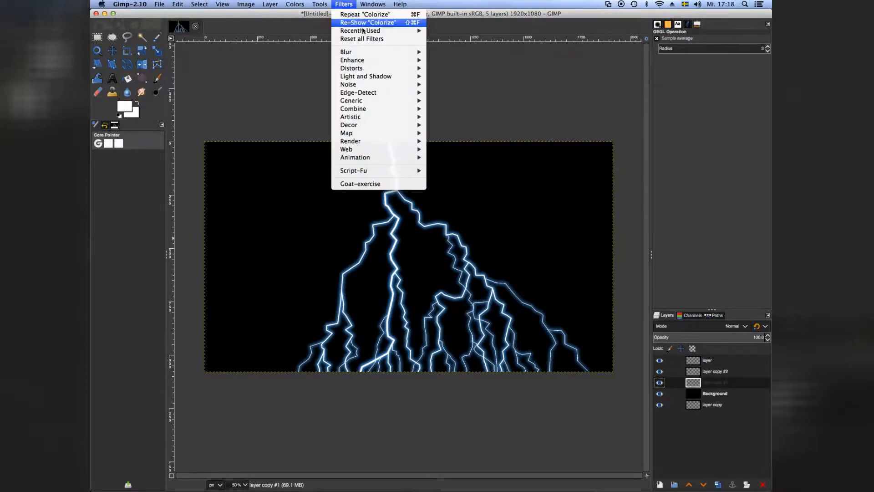
{"action": "mouse_move", "coordinate": [354, 54]}
{"action": "left_click", "coordinate": [453, 52]}
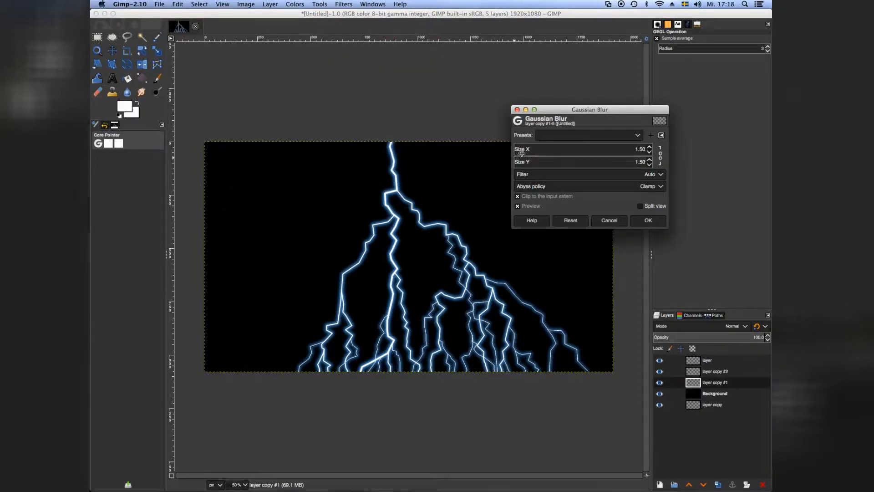
{"action": "left_click", "coordinate": [524, 147]}
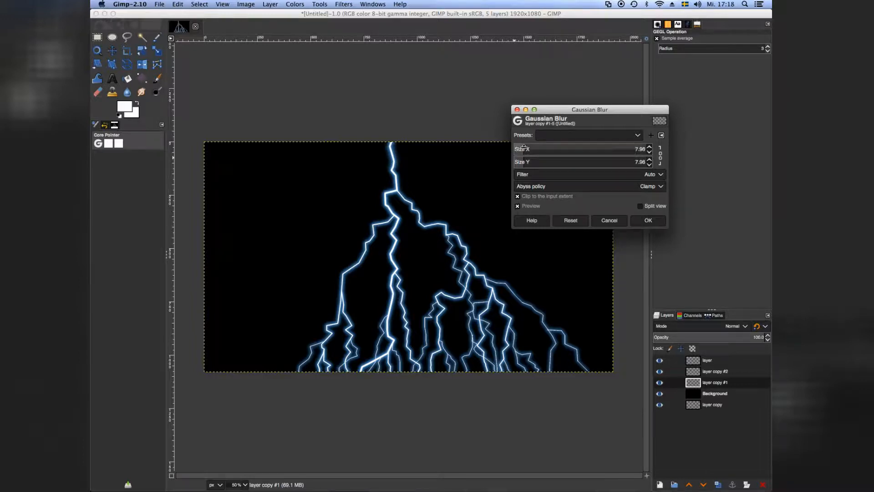
{"action": "left_click", "coordinate": [539, 147]}
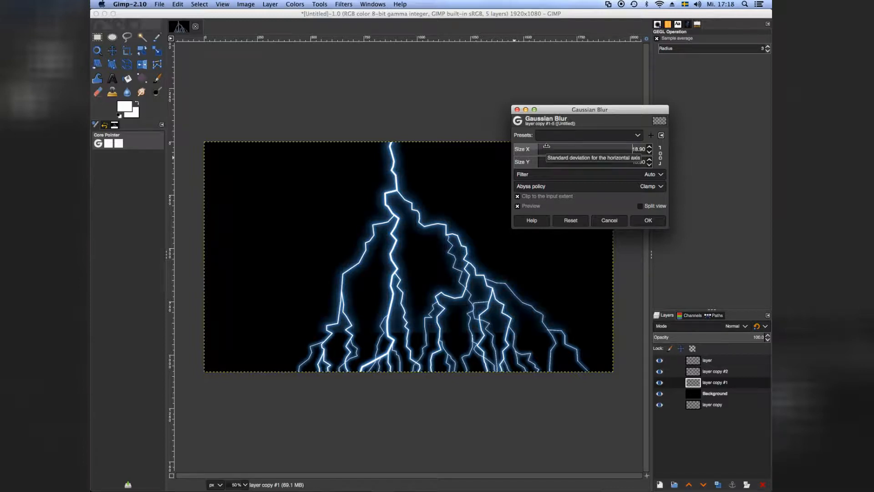
{"action": "left_click", "coordinate": [550, 145]}
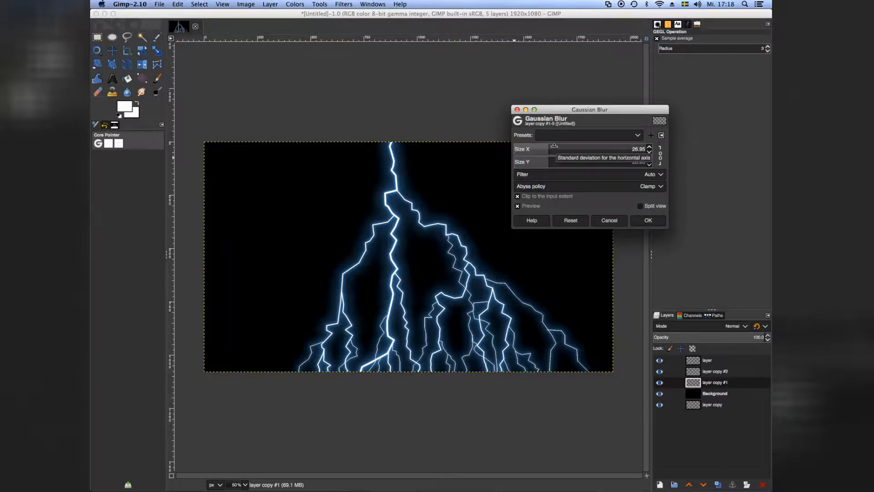
{"action": "left_click", "coordinate": [560, 146]}
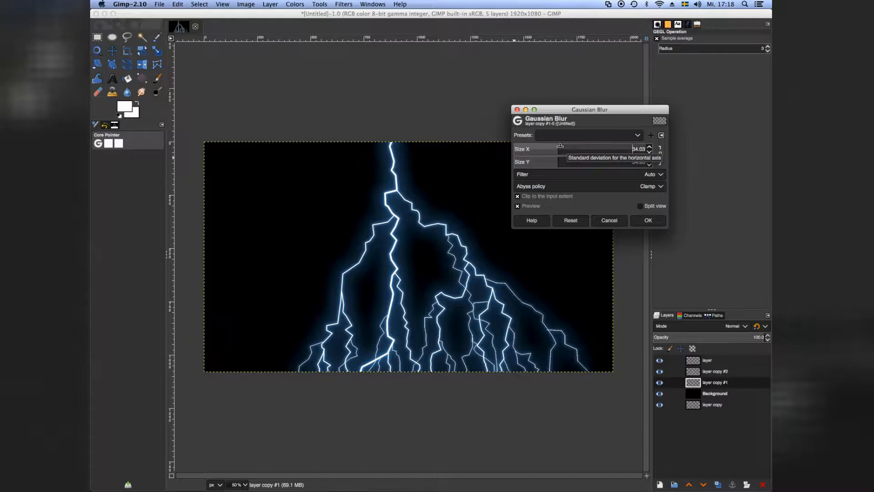
{"action": "left_click", "coordinate": [555, 146]}
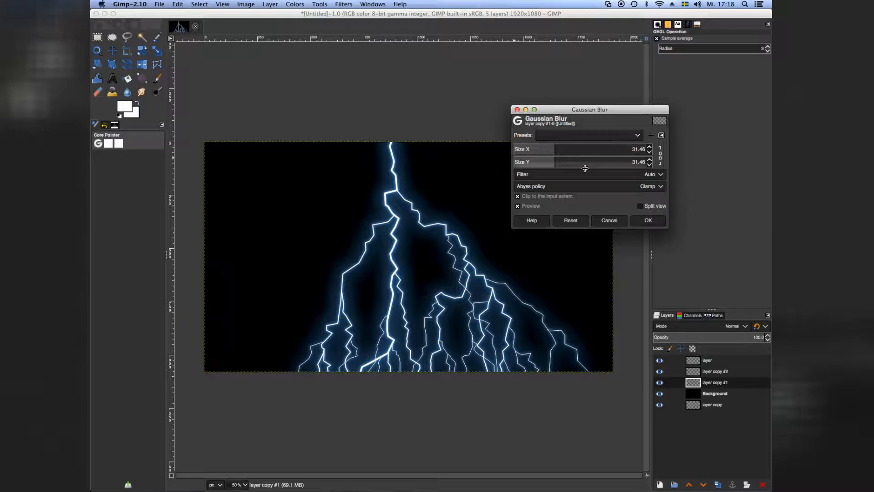
{"action": "left_click", "coordinate": [649, 222]}
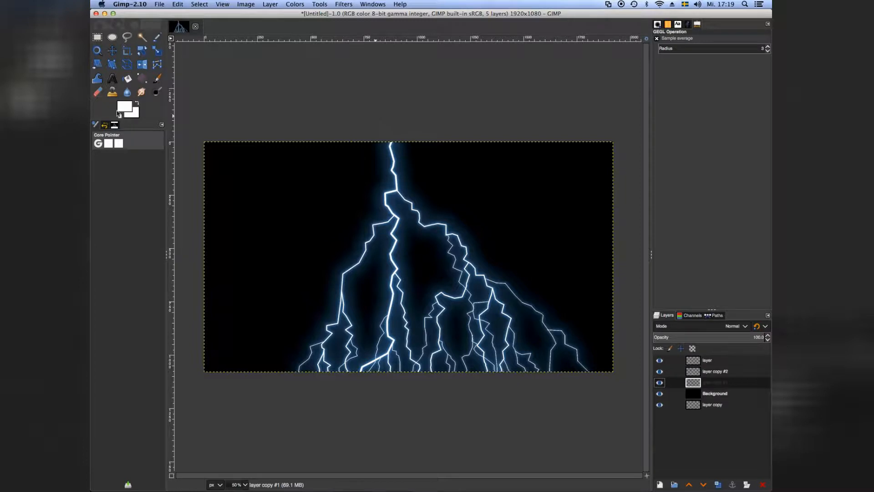
Set up the Eraser with opacity 20.6, the 2. Hardness 025 brush and a size of 643.64.
{"action": "left_click", "coordinate": [98, 93]}
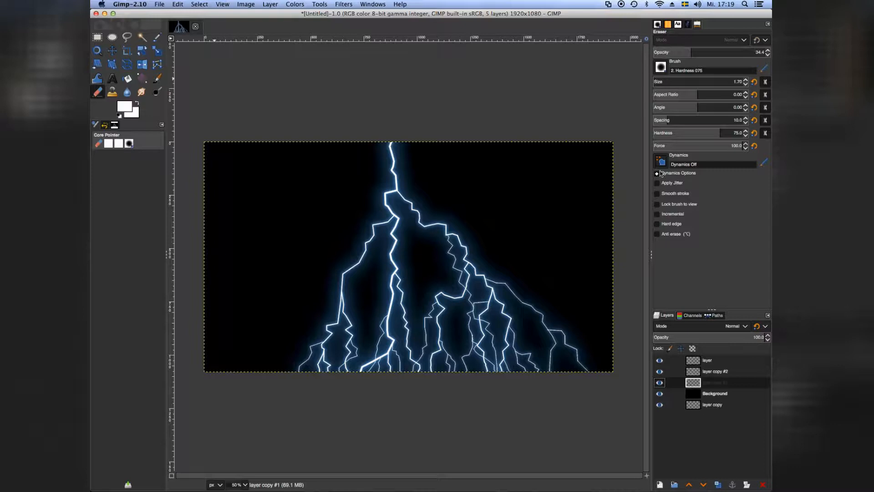
{"action": "left_click", "coordinate": [676, 50]}
{"action": "left_click", "coordinate": [661, 67]}
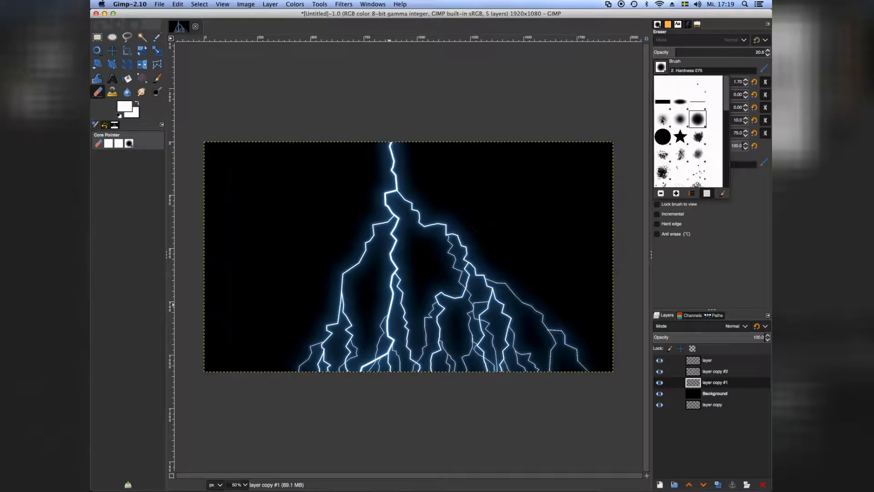
{"action": "left_click", "coordinate": [664, 120]}
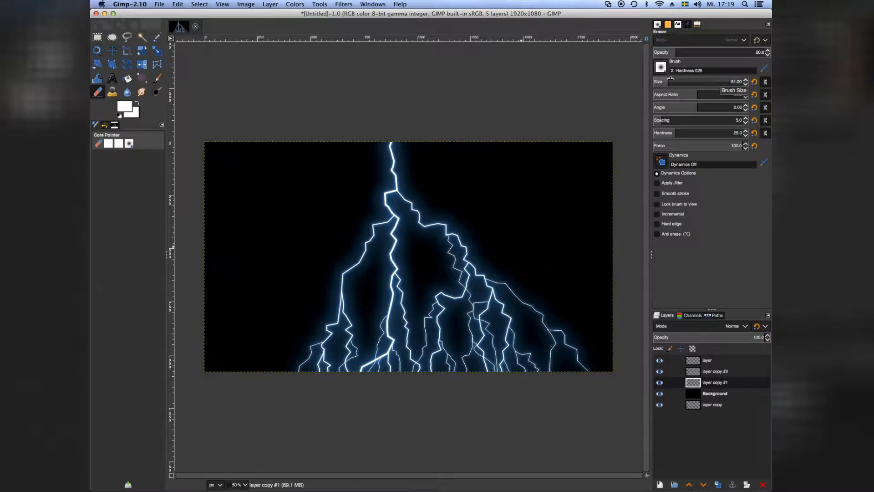
{"action": "left_click_drag", "start_coordinate": [668, 78], "coordinate": [721, 81]}
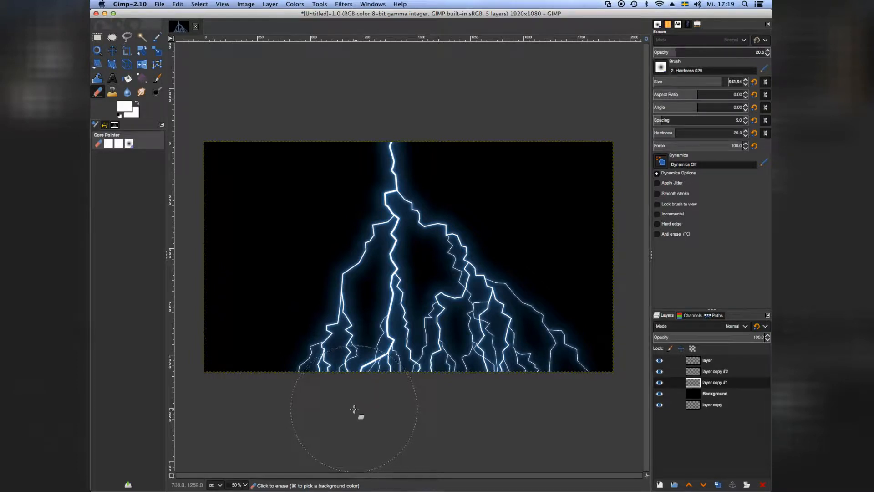
Softly erase parts of the wide glow on layer copy #1 around the lower branches, reducing the eraser size to 381.38 and 220.
{"action": "left_click", "coordinate": [333, 371]}
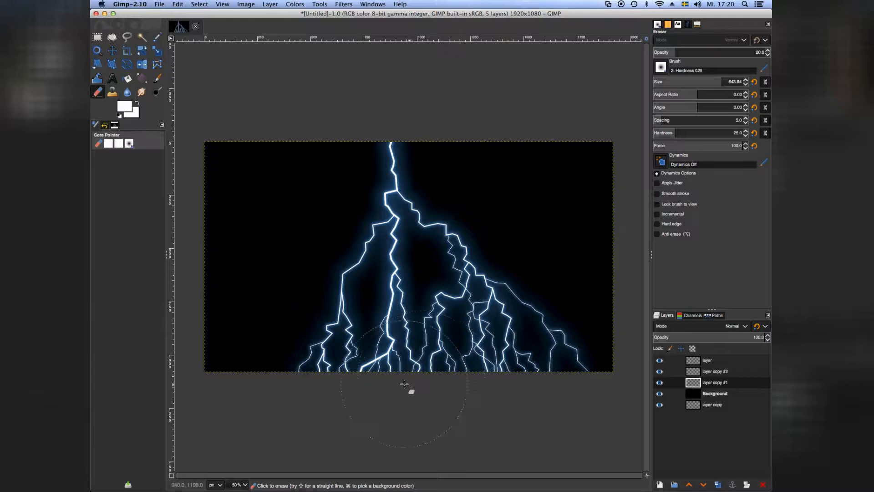
{"action": "mouse_move", "coordinate": [677, 92]}
{"action": "left_mouse_down"}
{"action": "mouse_move", "coordinate": [731, 94]}
{"action": "mouse_move", "coordinate": [693, 79]}
{"action": "left_mouse_up"}
{"action": "left_click", "coordinate": [754, 94]}
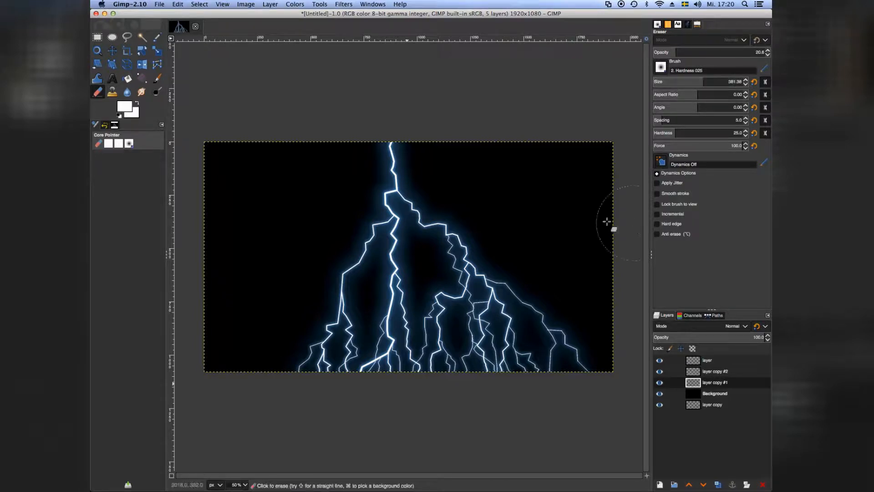
{"action": "left_click", "coordinate": [691, 80]}
{"action": "left_click_drag", "start_coordinate": [690, 80], "coordinate": [688, 80]}
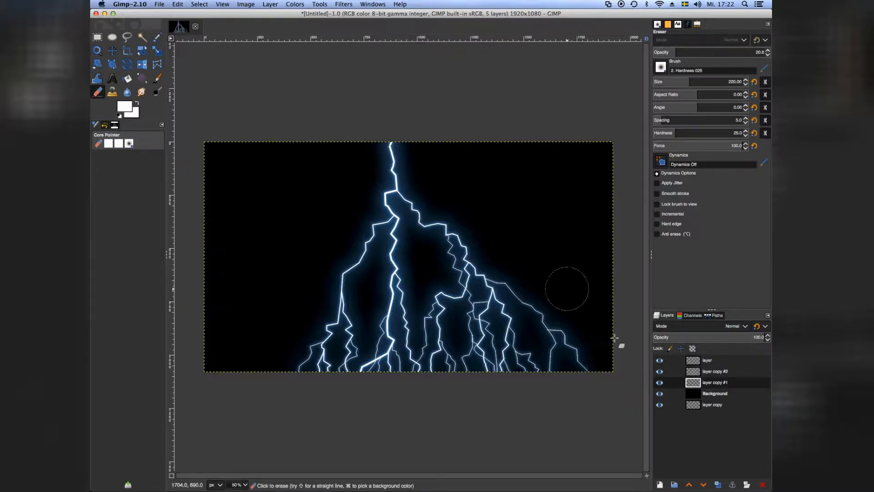
Check the original white lightning layer by toggling its visibility, and duplicate it.
{"action": "left_click", "coordinate": [707, 363]}
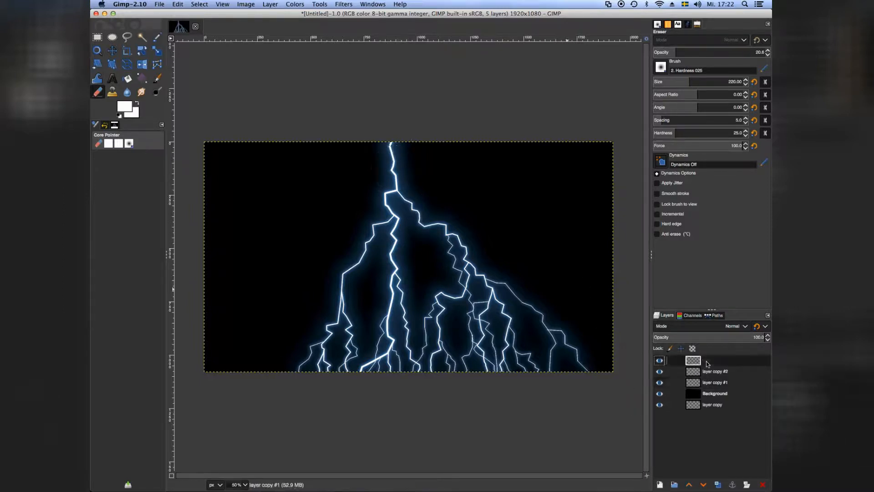
{"action": "left_click", "coordinate": [659, 361]}
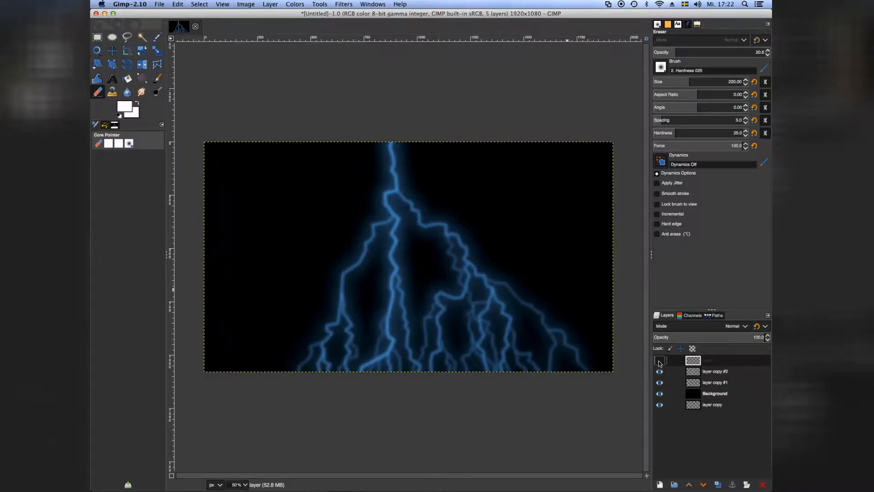
{"action": "left_click", "coordinate": [658, 361]}
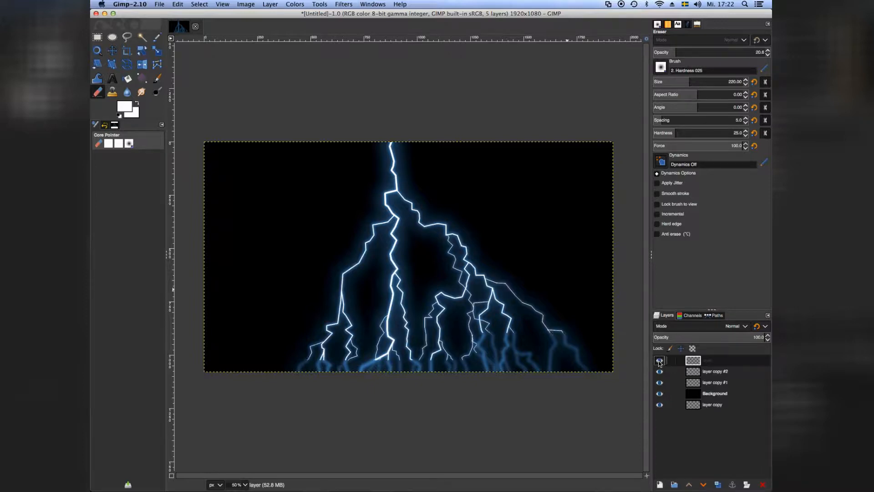
{"action": "left_click", "coordinate": [719, 485]}
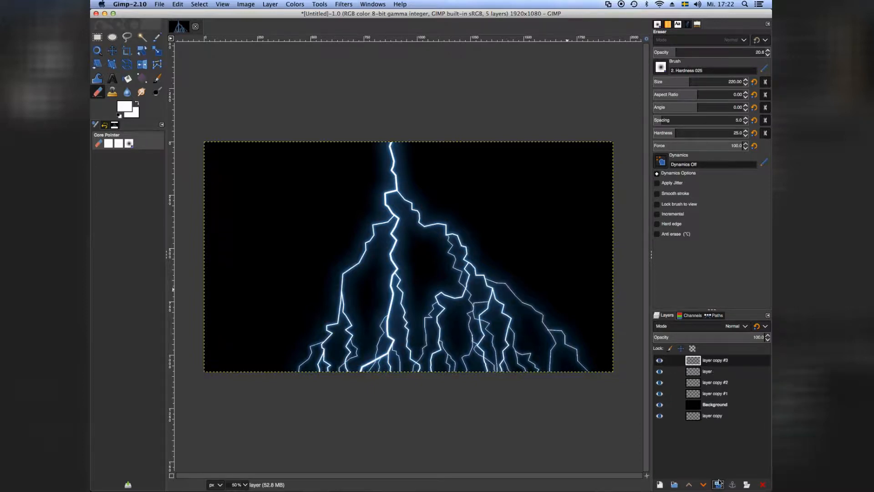
Apply a Gaussian Blur of size 2.49 in X and Y to the original lightning layer beneath its sharp white duplicate.
{"action": "left_click", "coordinate": [694, 372]}
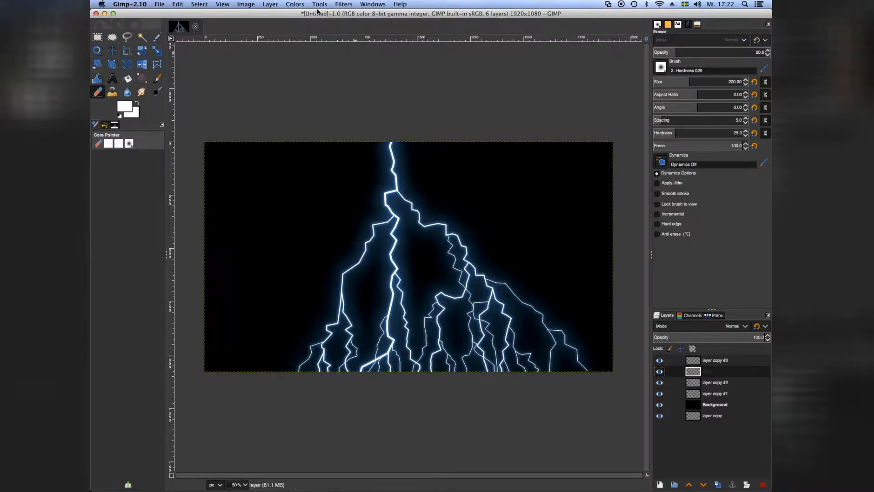
{"action": "left_click", "coordinate": [344, 4]}
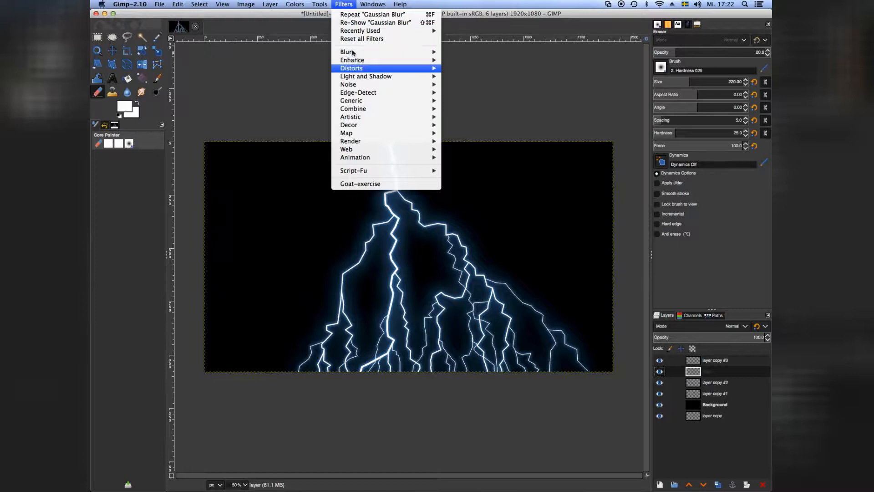
{"action": "mouse_move", "coordinate": [359, 53]}
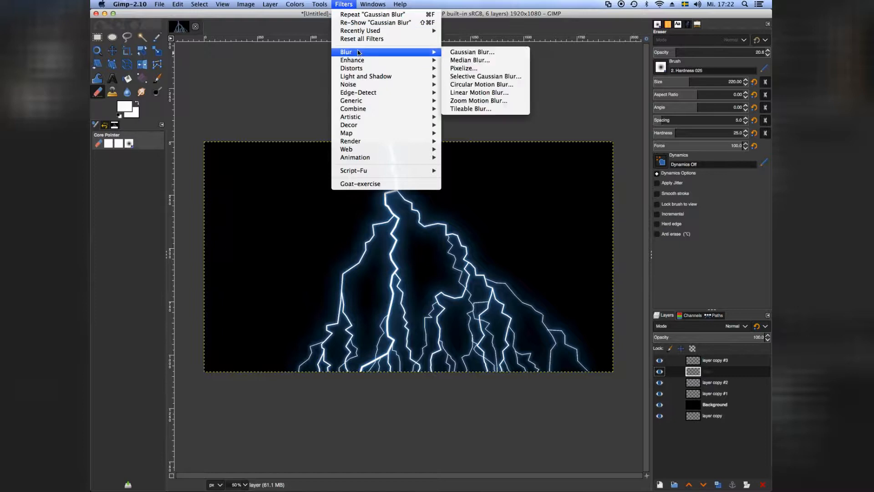
{"action": "left_click", "coordinate": [476, 52]}
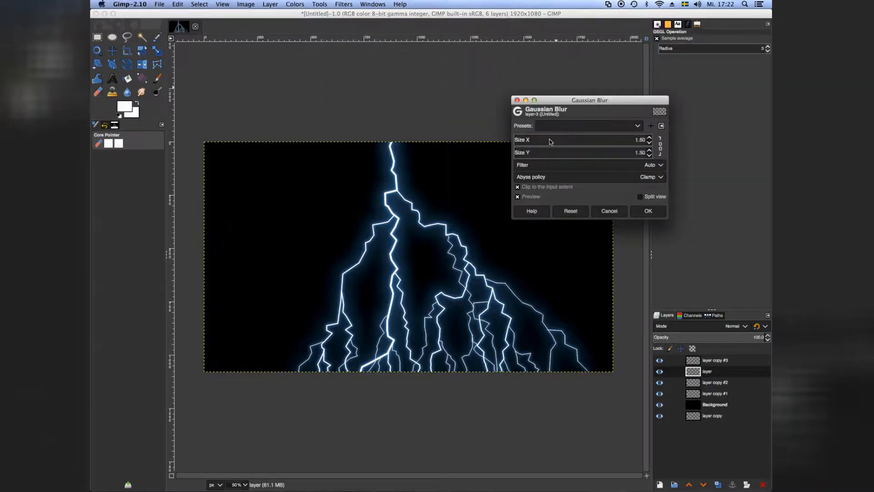
{"action": "left_click", "coordinate": [517, 136]}
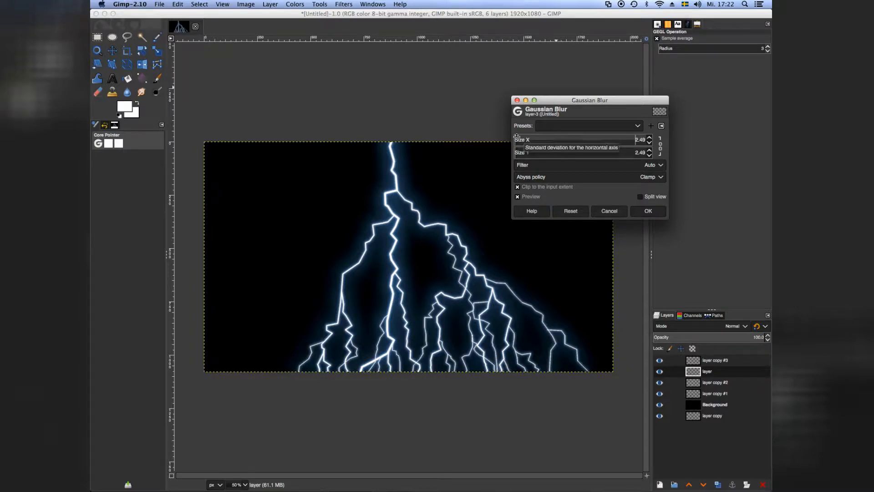
{"action": "left_click", "coordinate": [517, 136]}
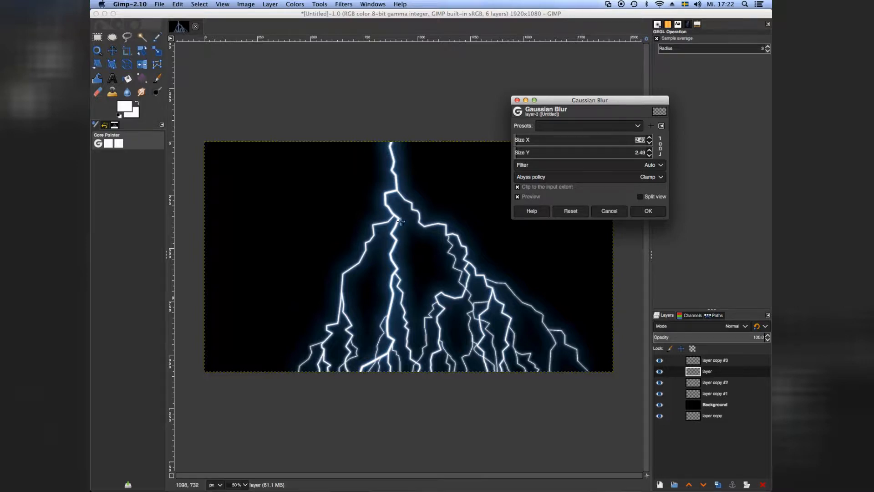
{"action": "left_click", "coordinate": [648, 212]}
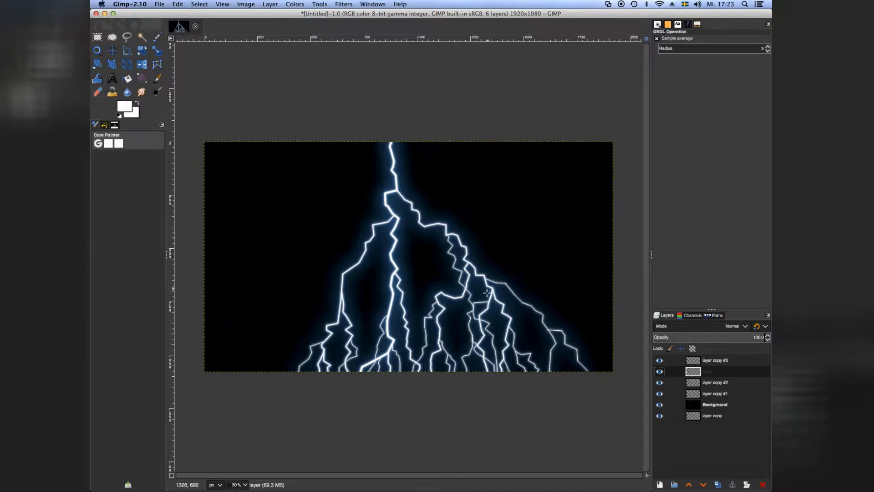
Start Colorize on the blurred lightning layer with hue 0.4415, saturation 0.9795 and lightness -0.228.
{"action": "left_click", "coordinate": [294, 4]}
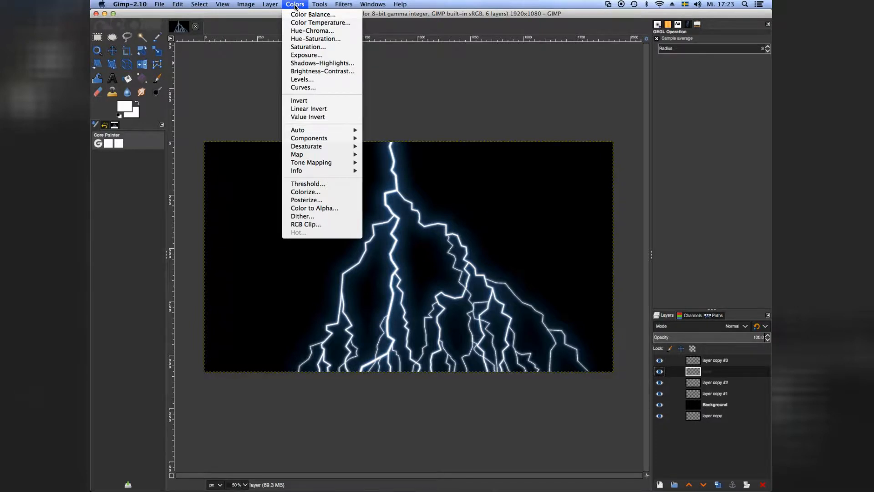
{"action": "left_click", "coordinate": [300, 192]}
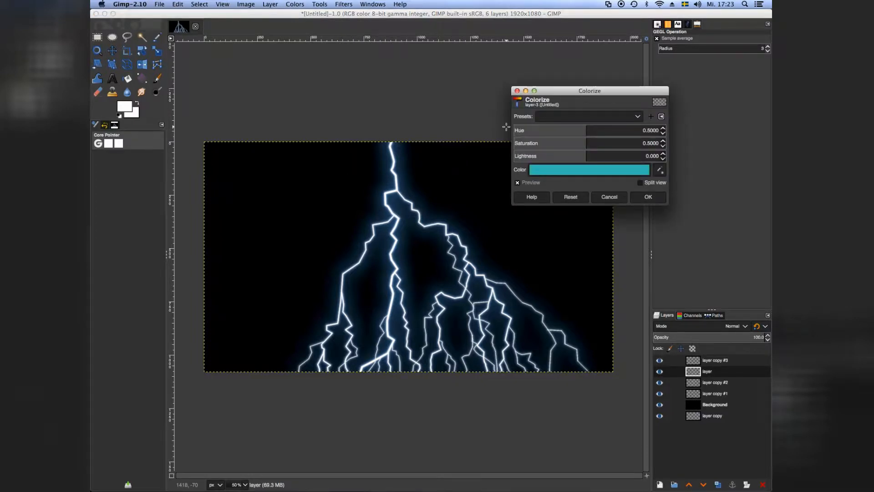
{"action": "left_click_drag", "start_coordinate": [582, 153], "coordinate": [644, 143]}
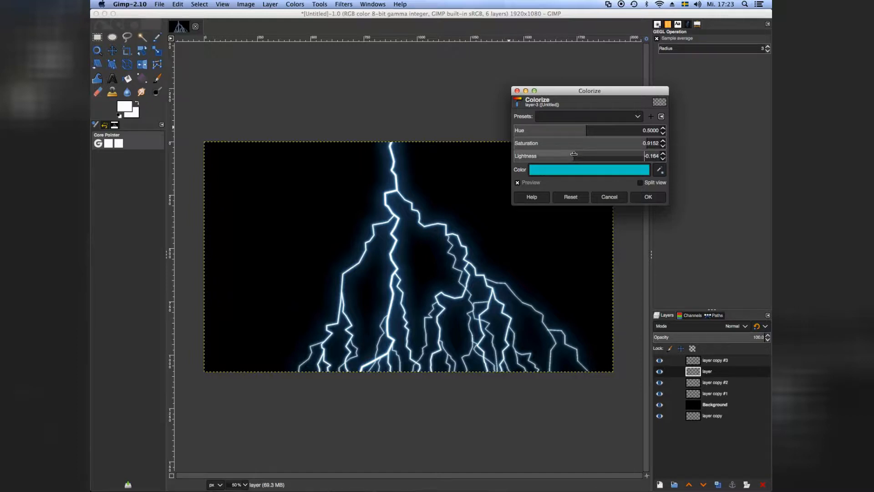
{"action": "left_click_drag", "start_coordinate": [572, 155], "coordinate": [570, 155]}
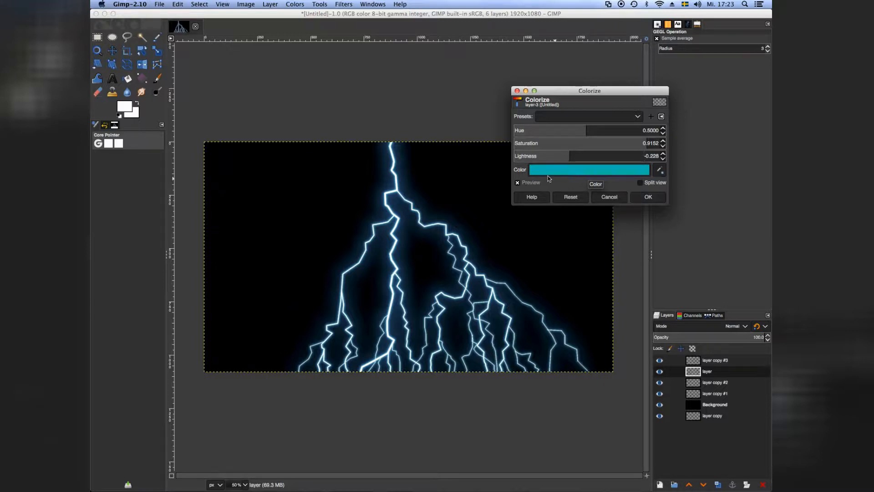
{"action": "left_click_drag", "start_coordinate": [587, 129], "coordinate": [579, 127]}
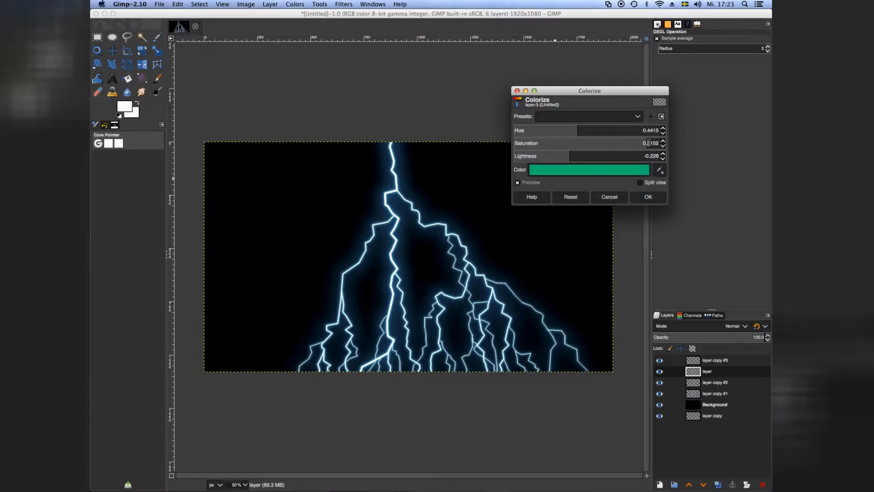
{"action": "left_click_drag", "start_coordinate": [643, 142], "coordinate": [656, 141]}
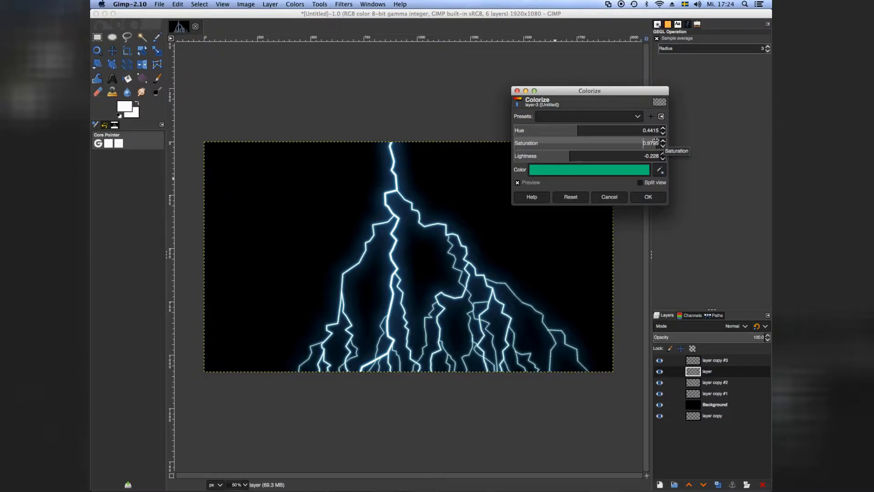
Shift the Colorize hue to a deep blue at 0.6901, raise the lightness slightly and apply the color.
{"action": "left_click", "coordinate": [589, 129]}
{"action": "left_click_drag", "start_coordinate": [593, 128], "coordinate": [600, 127]}
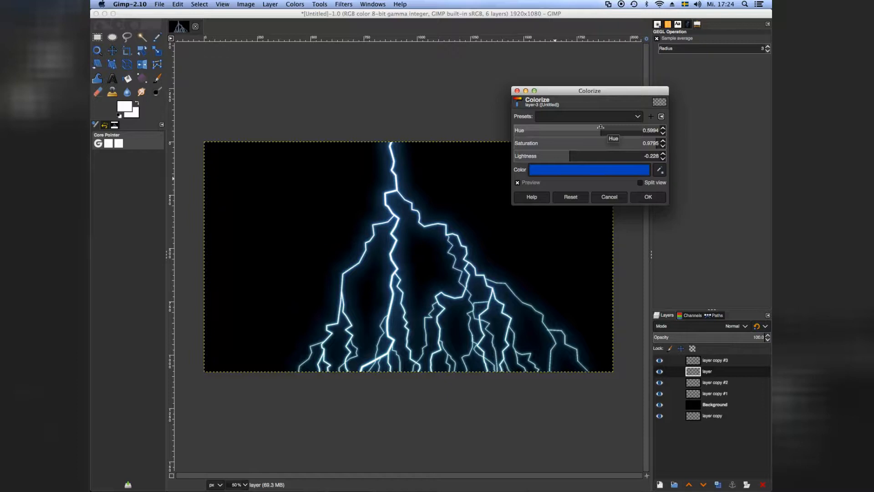
{"action": "left_click_drag", "start_coordinate": [601, 127], "coordinate": [605, 125]}
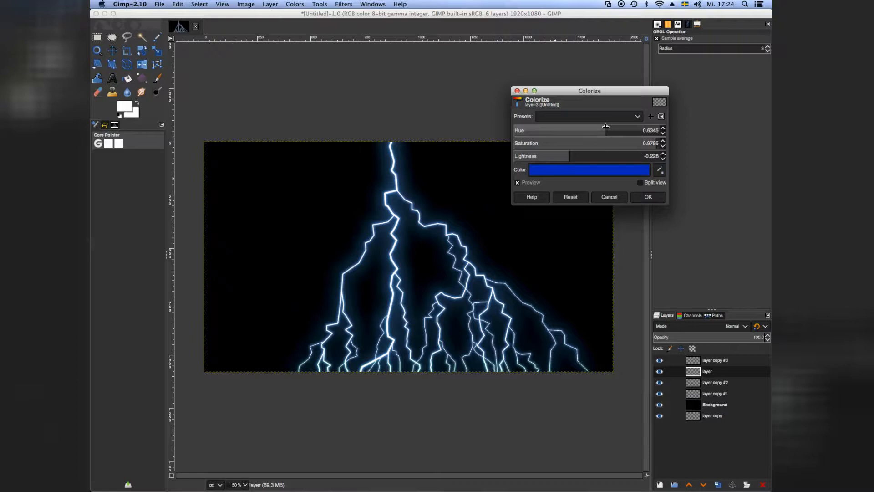
{"action": "left_click_drag", "start_coordinate": [609, 127], "coordinate": [615, 125]}
{"action": "left_click", "coordinate": [573, 154]}
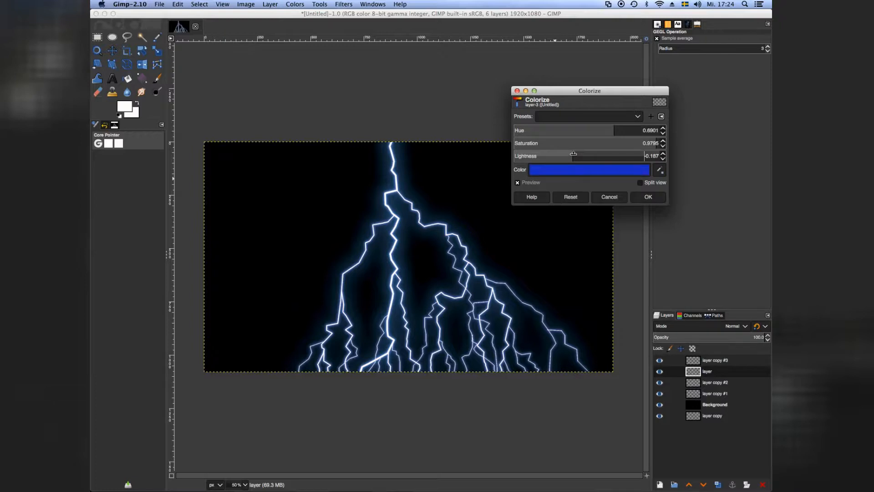
{"action": "left_click", "coordinate": [574, 153]}
{"action": "left_click", "coordinate": [645, 201]}
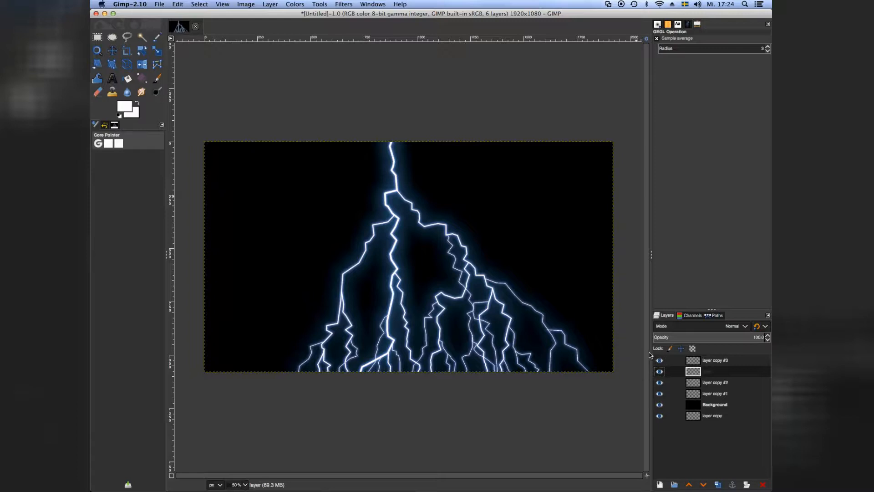
Check the glow with the sharp white layer copy #3 toggled off and on, and set that layer's opacity to 92.0.
{"action": "left_click", "coordinate": [708, 362]}
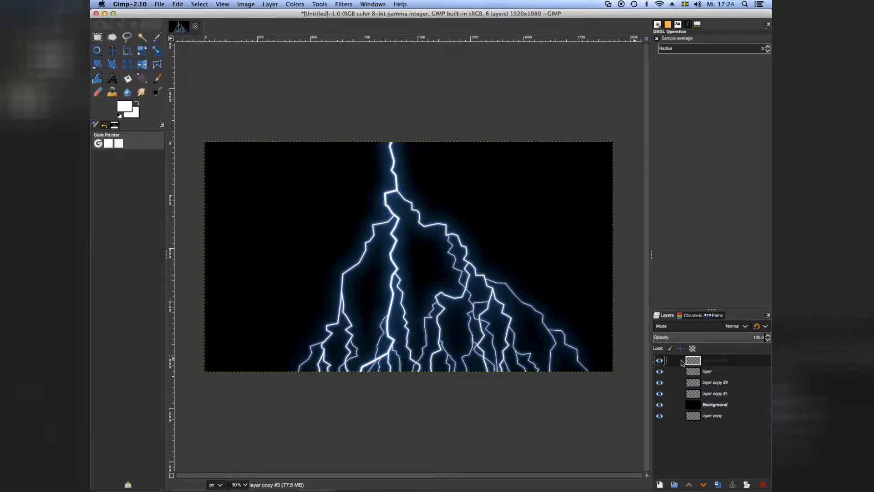
{"action": "left_click", "coordinate": [659, 360]}
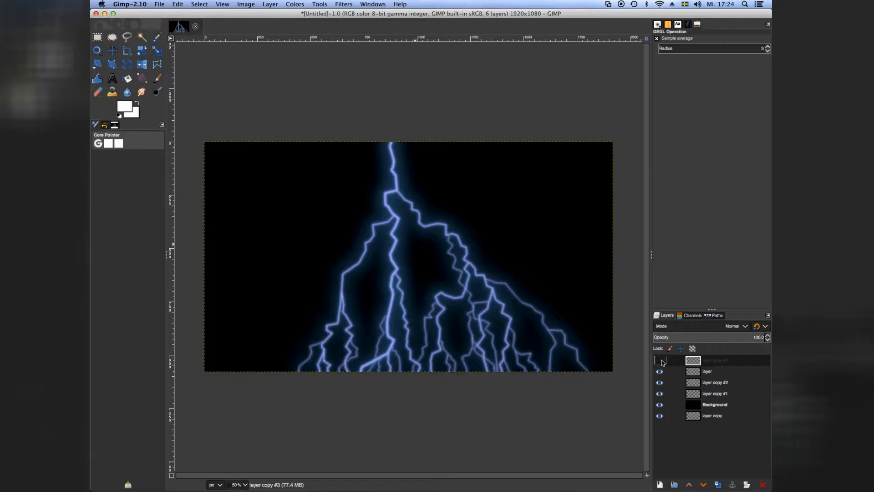
{"action": "left_click", "coordinate": [660, 360]}
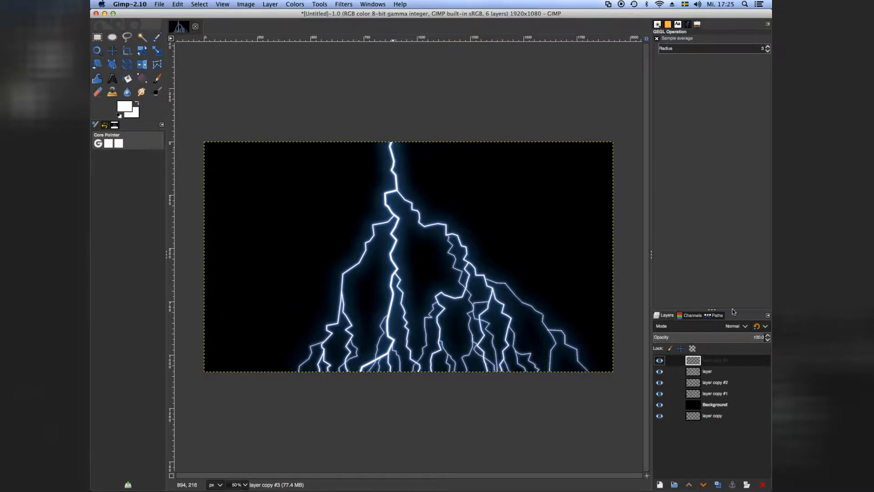
{"action": "left_click", "coordinate": [758, 333]}
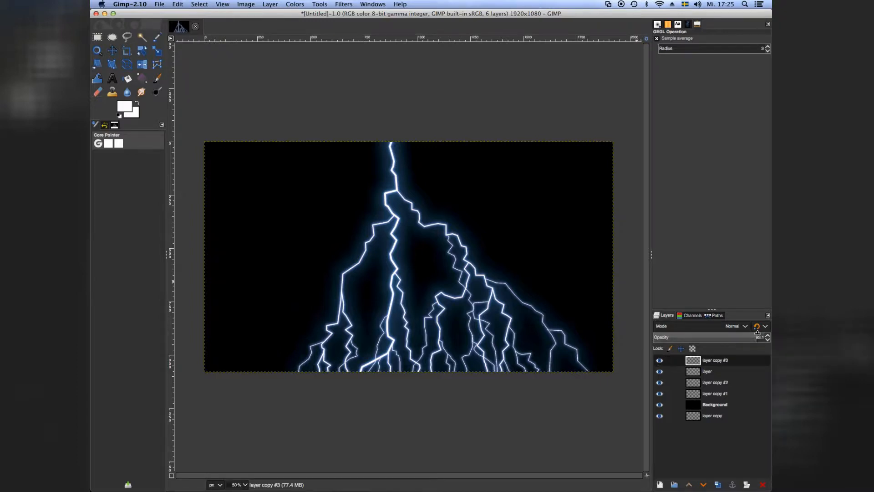
{"action": "left_click_drag", "start_coordinate": [757, 333], "coordinate": [752, 335]}
{"action": "left_click_drag", "start_coordinate": [752, 334], "coordinate": [756, 333]}
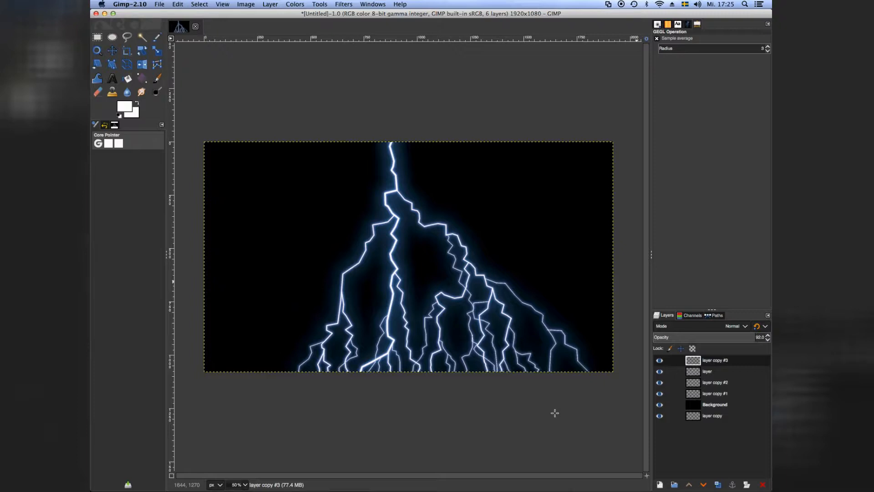
Examine the two wide glow layers, layer copy #2 and layer copy #1, by toggling the visibility of each.
{"action": "left_click", "coordinate": [659, 383]}
{"action": "left_click", "coordinate": [660, 383]}
{"action": "left_click", "coordinate": [661, 394]}
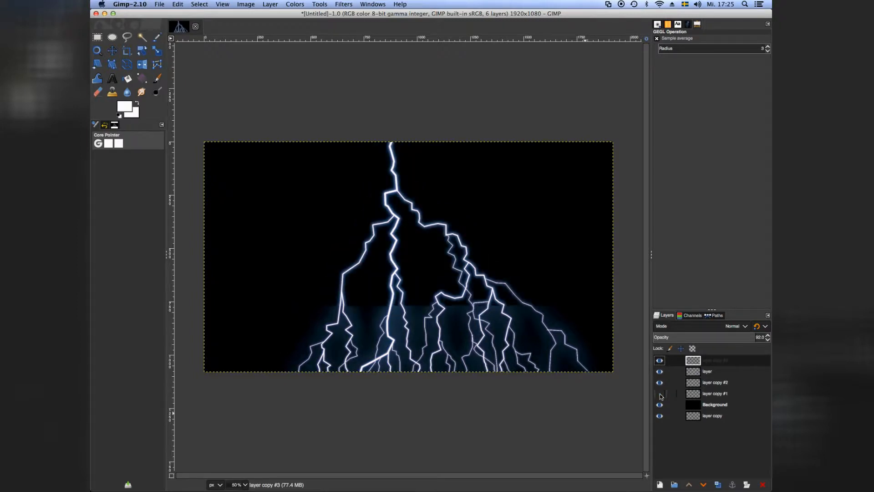
{"action": "left_click", "coordinate": [659, 395]}
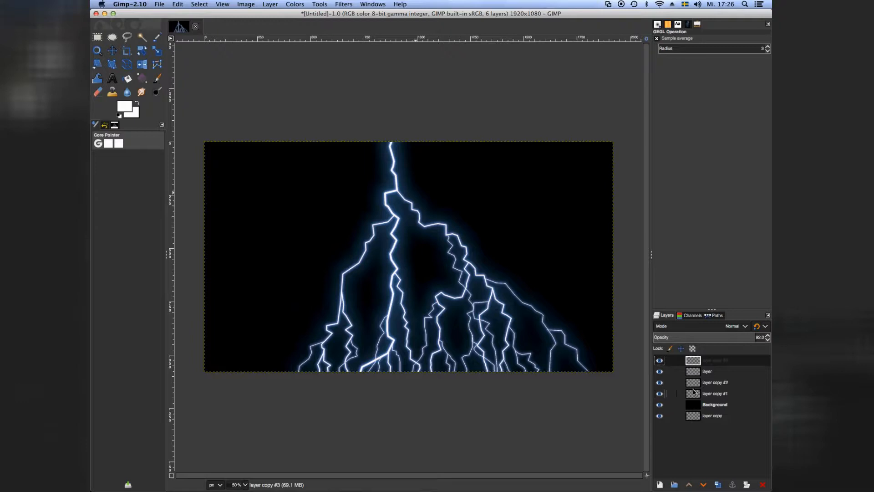
Merge the four lightning and glow layers above the Background down, one after another, into a single layer.
{"action": "right_click", "coordinate": [693, 365]}
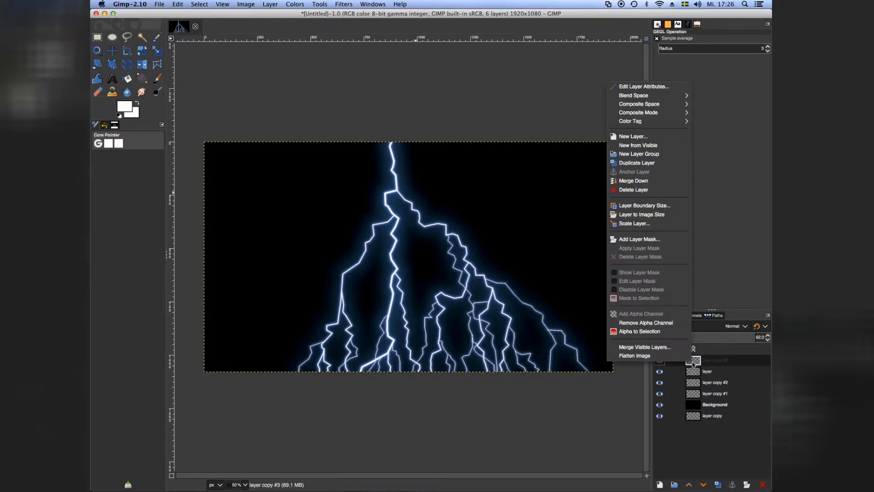
{"action": "left_click", "coordinate": [625, 182]}
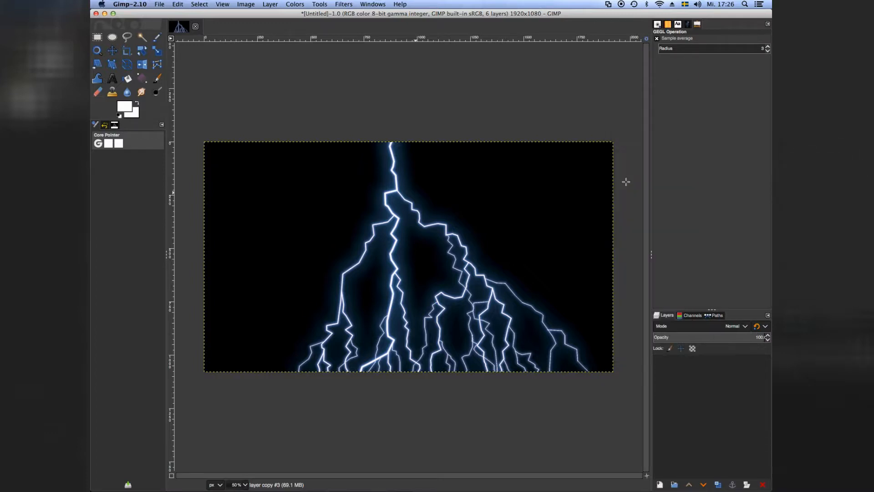
{"action": "right_click", "coordinate": [706, 360]}
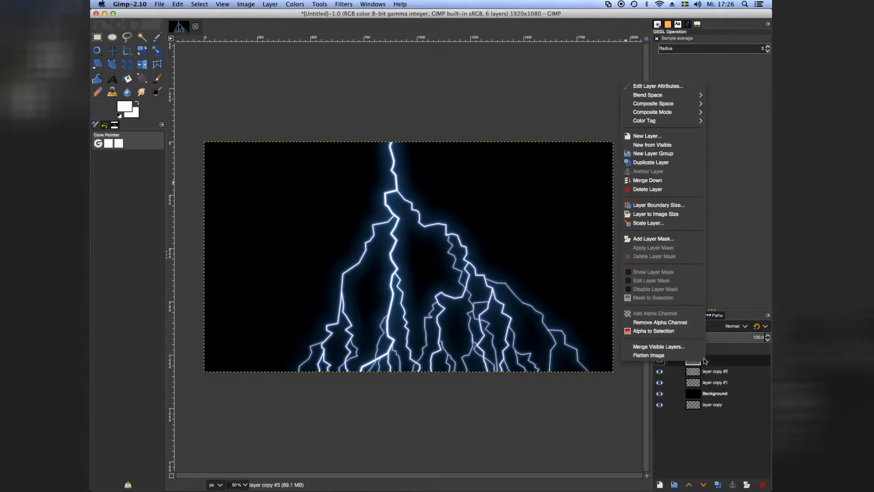
{"action": "left_click", "coordinate": [649, 181]}
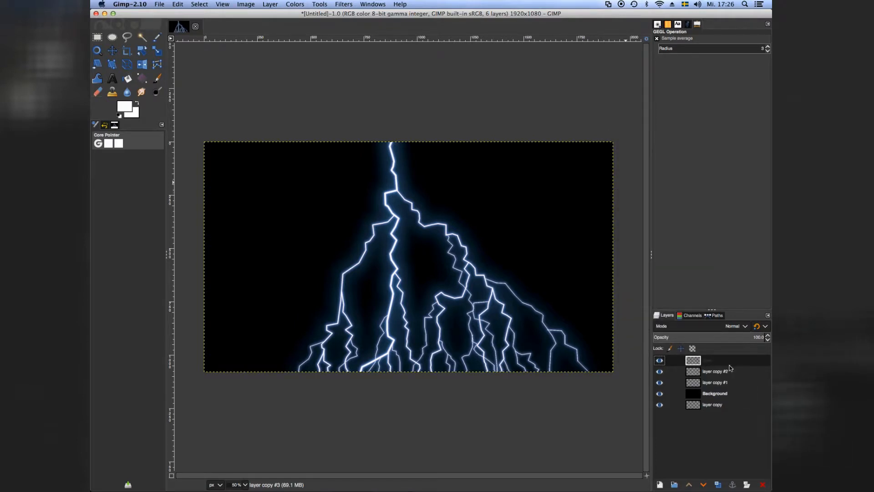
{"action": "right_click", "coordinate": [711, 365]}
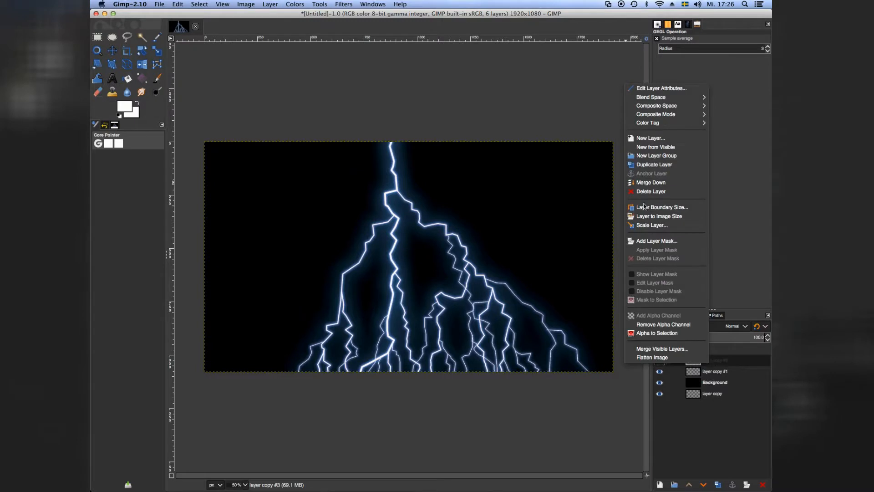
{"action": "left_click", "coordinate": [650, 182]}
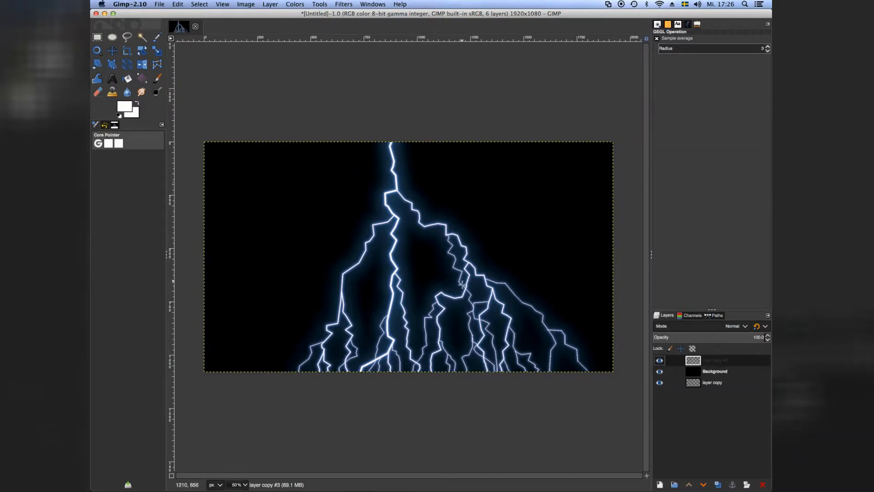
Duplicate the merged lightning layer and move the copy to the very end of the layer stack, below layer copy.
{"action": "left_click", "coordinate": [659, 361]}
{"action": "left_click", "coordinate": [718, 484]}
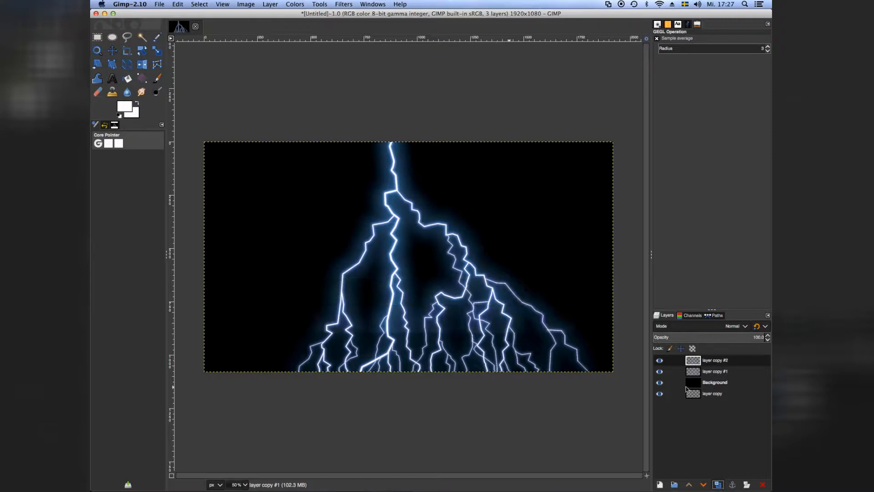
{"action": "left_click_drag", "start_coordinate": [699, 364], "coordinate": [703, 402]}
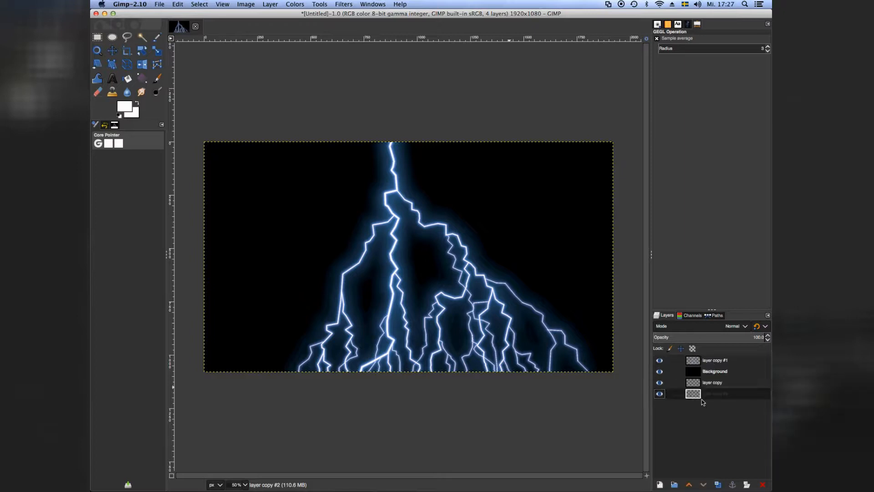
Duplicate the merged lightning layer copy #1 above the Background again and activate the Move tool for the new copy.
{"action": "left_click", "coordinate": [706, 361]}
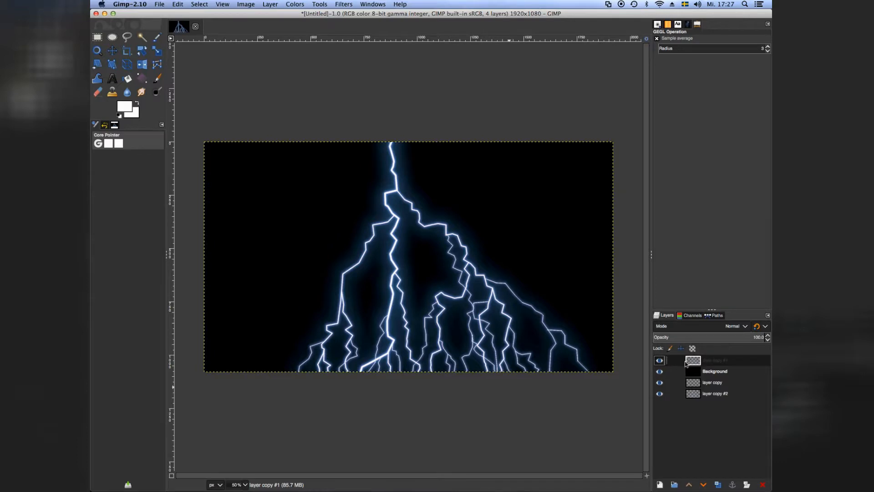
{"action": "left_click", "coordinate": [718, 485]}
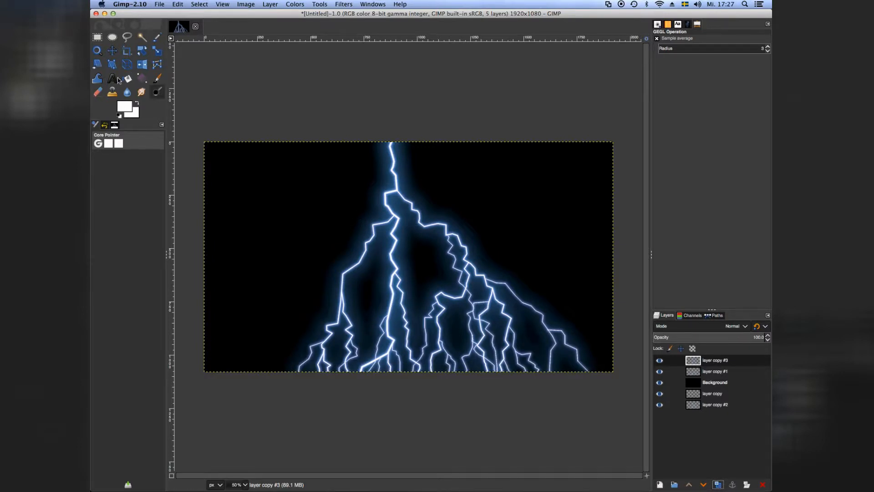
{"action": "left_click", "coordinate": [112, 52]}
{"action": "left_click", "coordinate": [114, 54]}
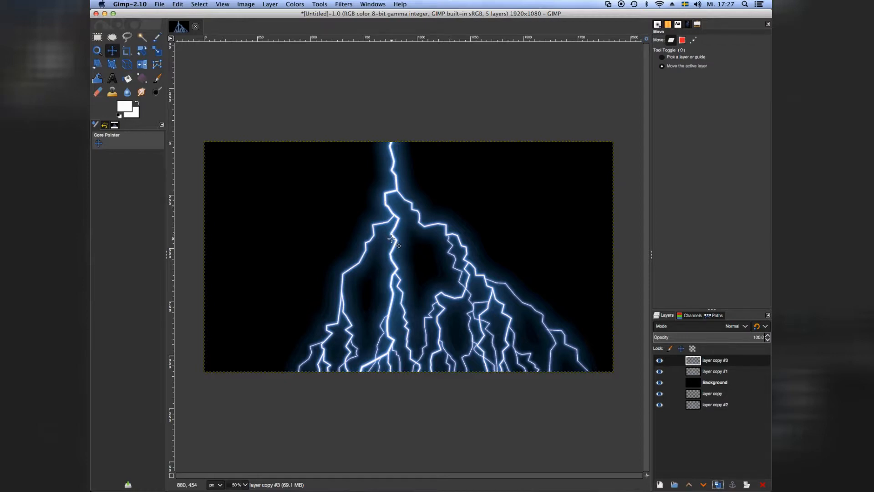
Move the duplicated bolt on layer copy #3 to the left of the original bolt and flip it horizontally.
{"action": "left_click_drag", "start_coordinate": [393, 239], "coordinate": [380, 274]}
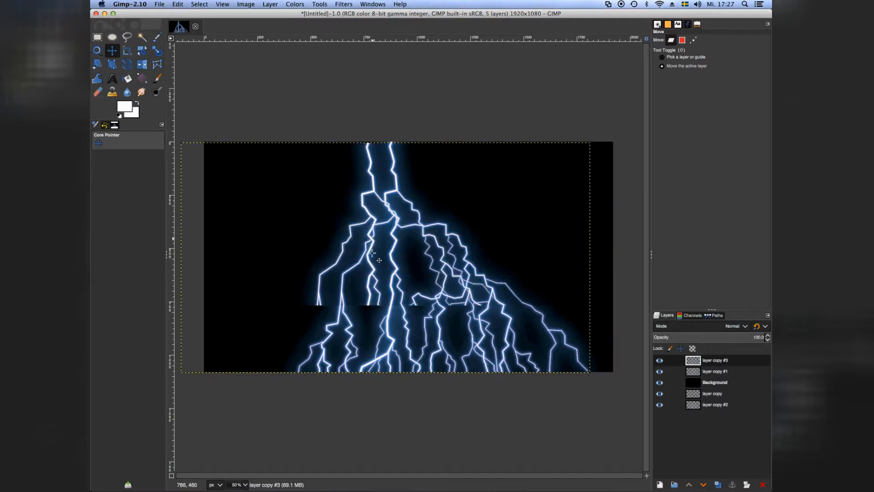
{"action": "left_click_drag", "start_coordinate": [379, 274], "coordinate": [301, 277]}
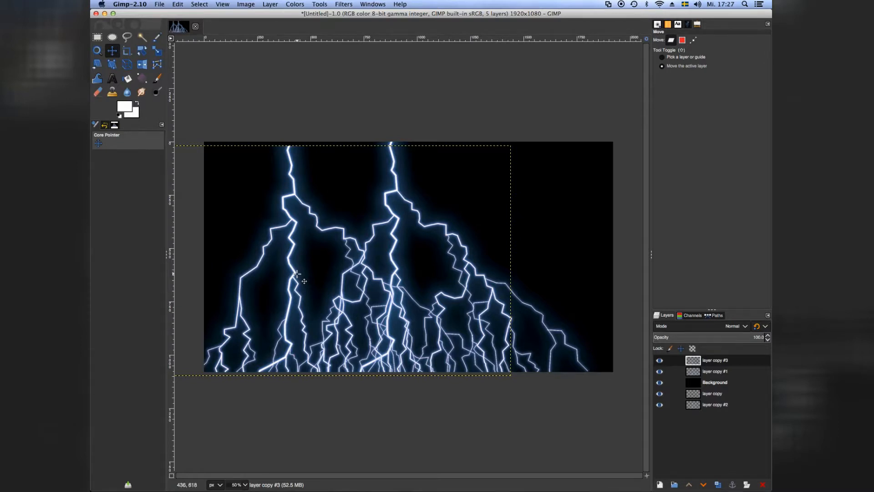
{"action": "left_click_drag", "start_coordinate": [298, 273], "coordinate": [304, 245]}
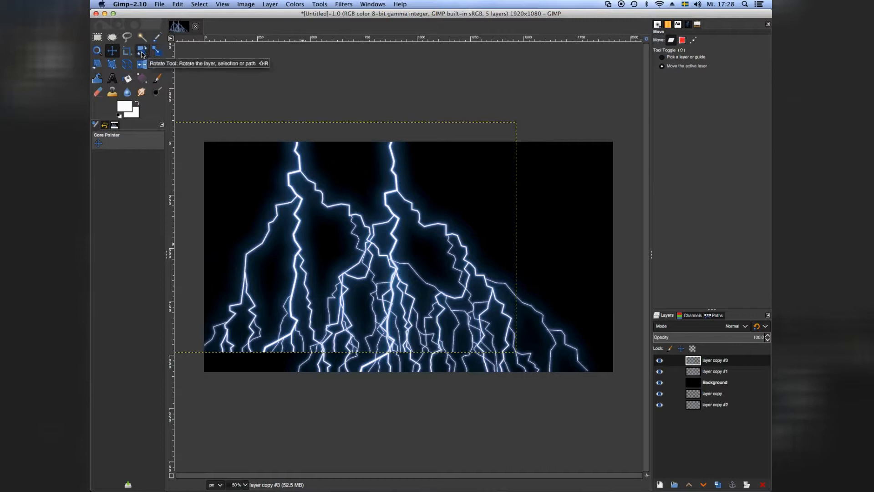
{"action": "left_click", "coordinate": [141, 66]}
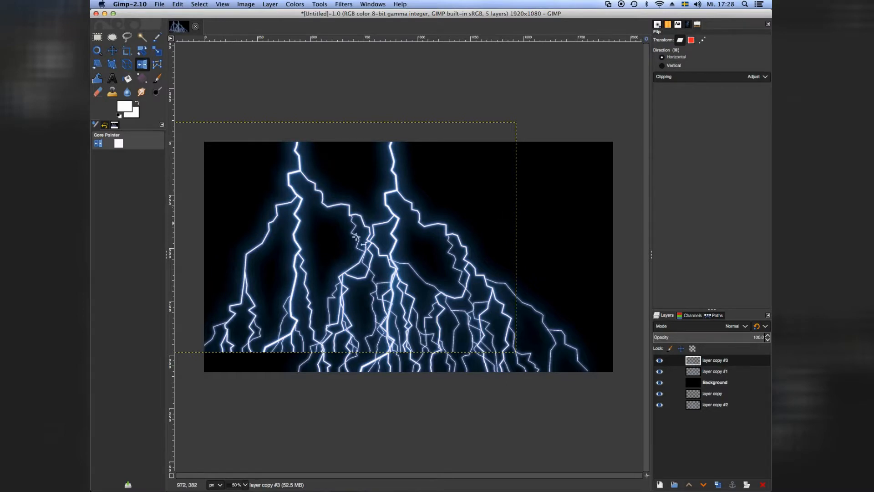
{"action": "left_click", "coordinate": [321, 237]}
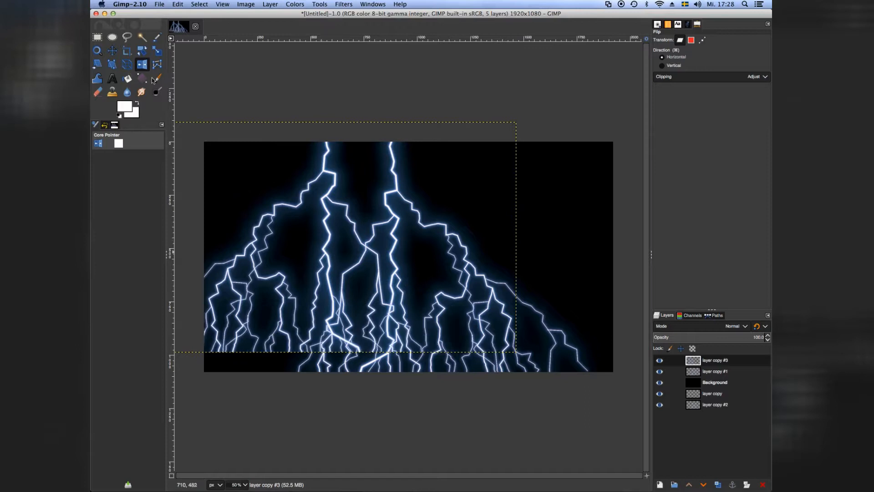
Reposition the mirrored bolt left of the original, with its cut-off upper end inside the canvas below the upper edge.
{"action": "left_click", "coordinate": [113, 52]}
{"action": "left_click_drag", "start_coordinate": [329, 196], "coordinate": [581, 221]}
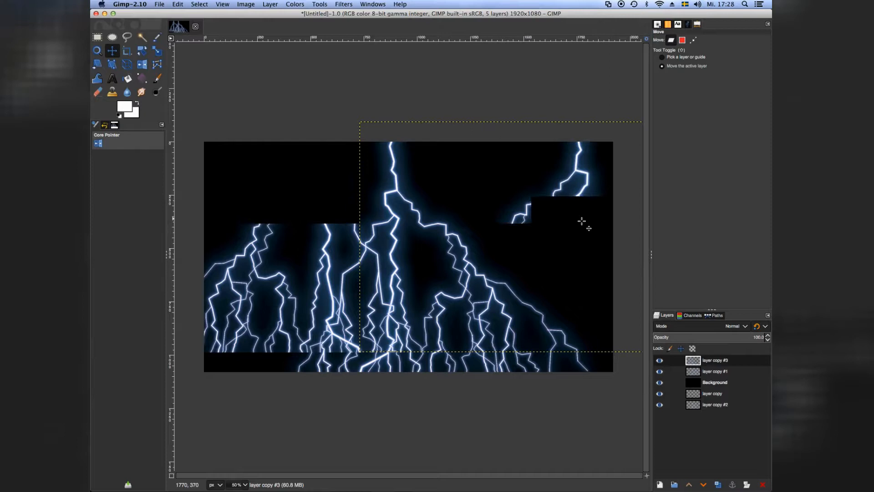
{"action": "left_click_drag", "start_coordinate": [534, 215], "coordinate": [559, 235]}
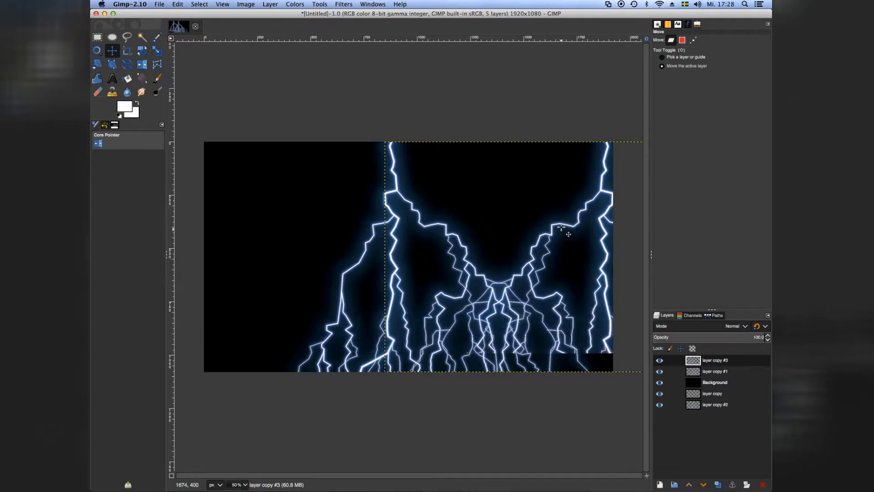
{"action": "left_click_drag", "start_coordinate": [559, 235], "coordinate": [610, 270]}
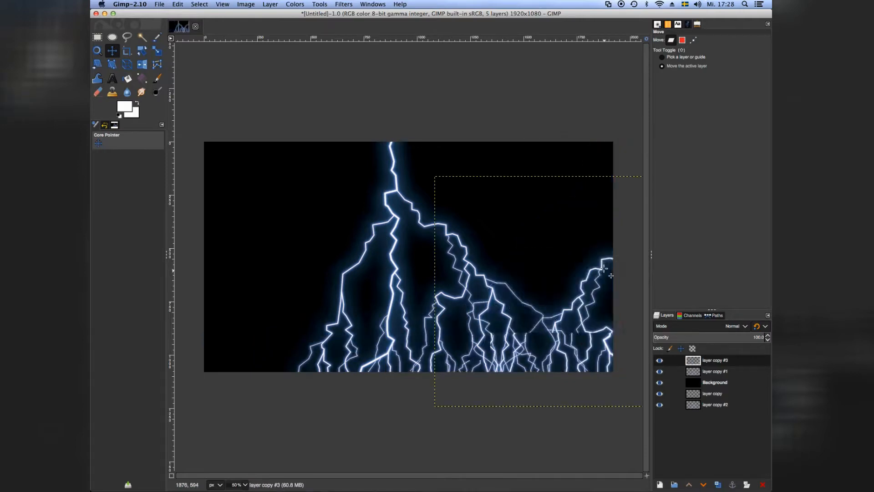
{"action": "left_click_drag", "start_coordinate": [492, 218], "coordinate": [469, 209]}
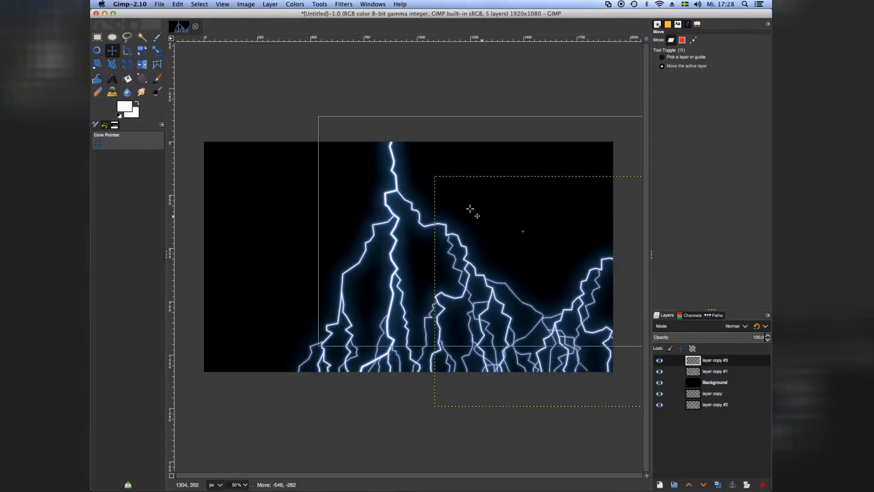
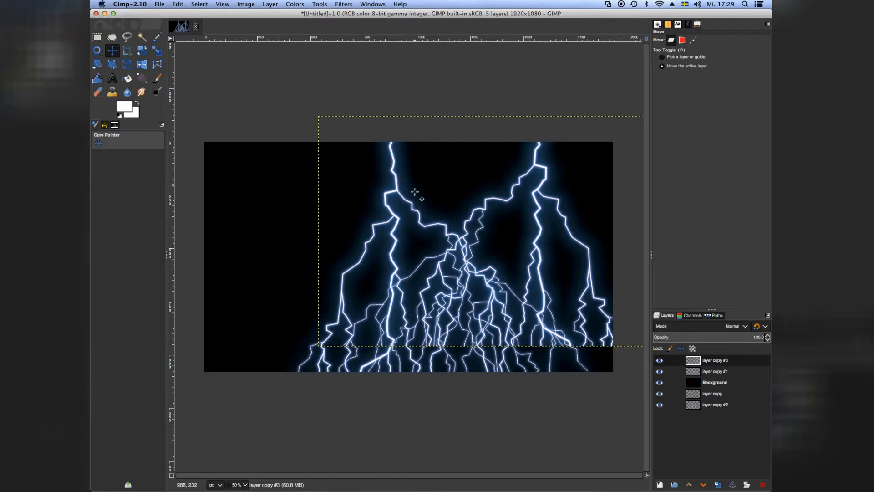
{"action": "left_click_drag", "start_coordinate": [530, 165], "coordinate": [273, 230]}
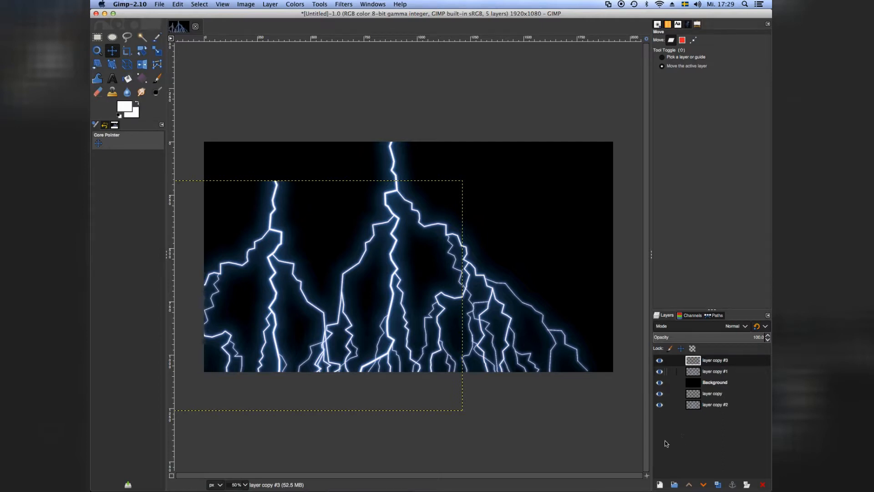
Add a transparent 1920 × 1080 px layer above layer copy #3 and activate the Paintbrush with the 2. Hardness 025 brush.
{"action": "left_click", "coordinate": [660, 484]}
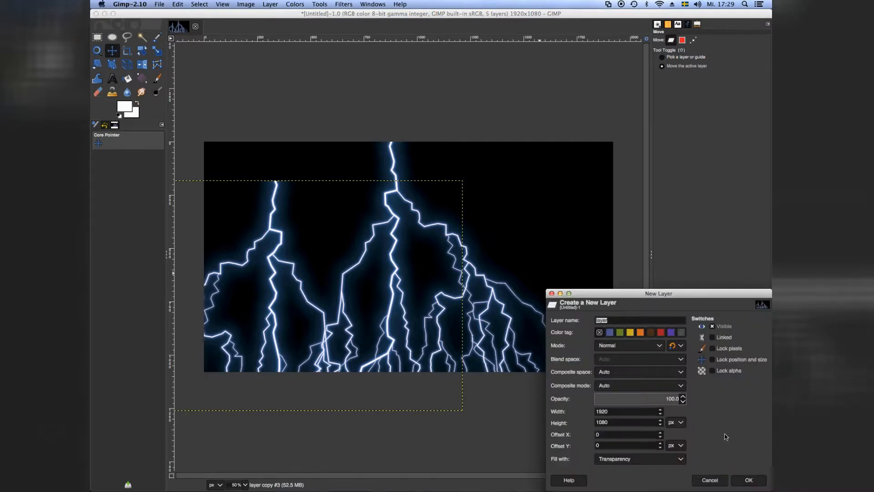
{"action": "left_click", "coordinate": [748, 479]}
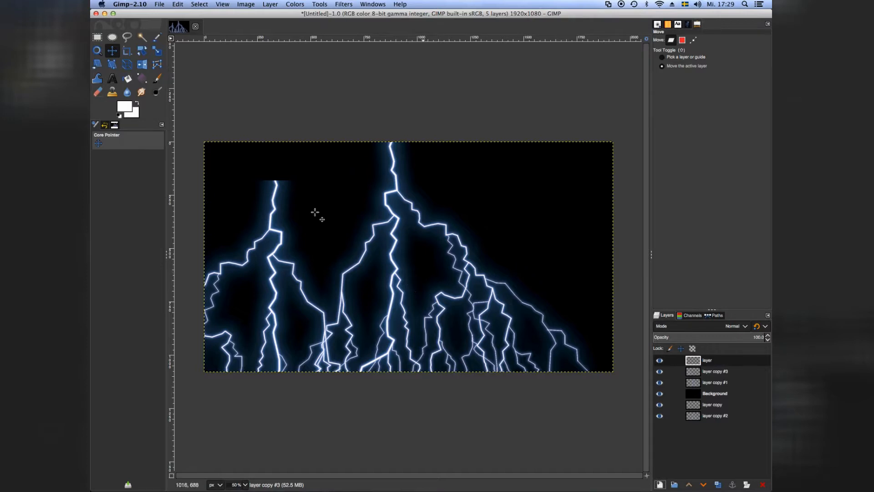
{"action": "left_click", "coordinate": [157, 79]}
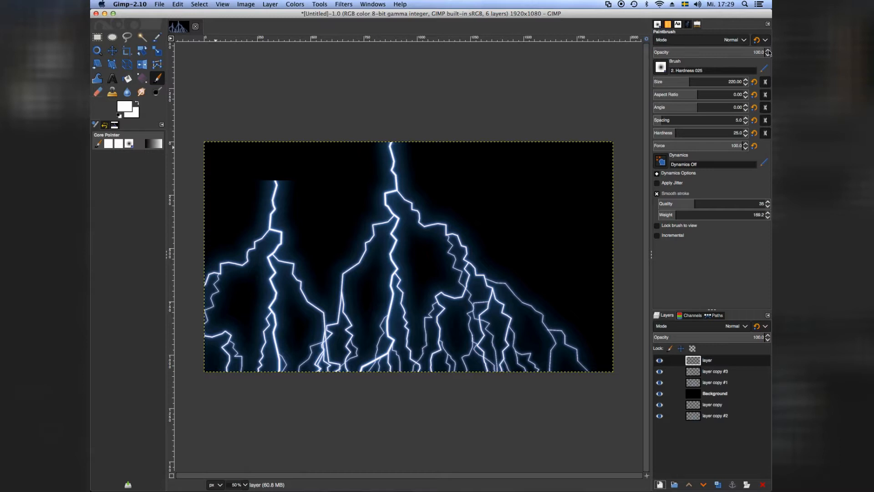
{"action": "left_click", "coordinate": [661, 67]}
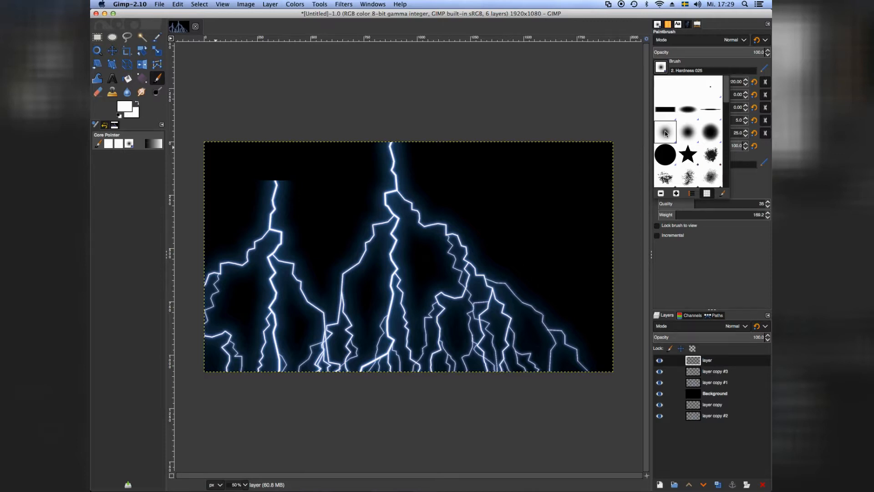
{"action": "left_click", "coordinate": [695, 247]}
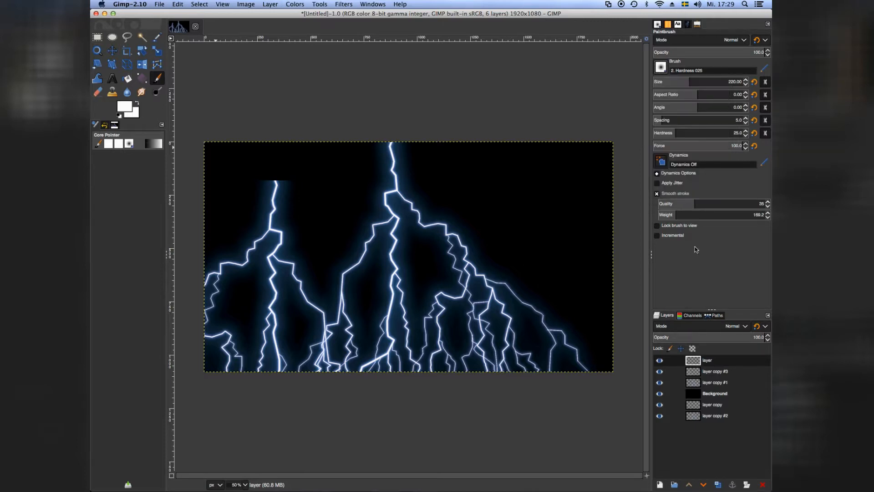
Set the paintbrush's aspect ratio to about -8.4 for a narrow elliptical tip.
{"action": "left_click", "coordinate": [676, 91]}
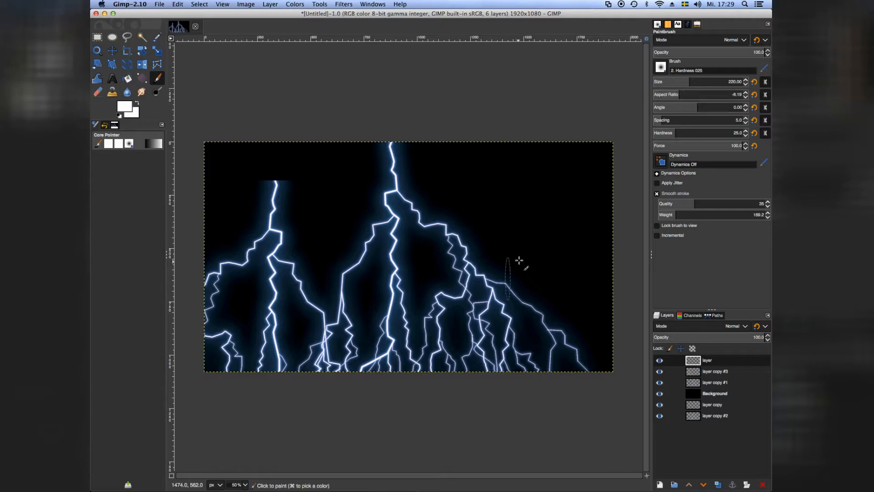
{"action": "left_click", "coordinate": [670, 92]}
{"action": "left_click", "coordinate": [697, 92]}
{"action": "left_click", "coordinate": [677, 92]}
{"action": "left_click", "coordinate": [661, 92]}
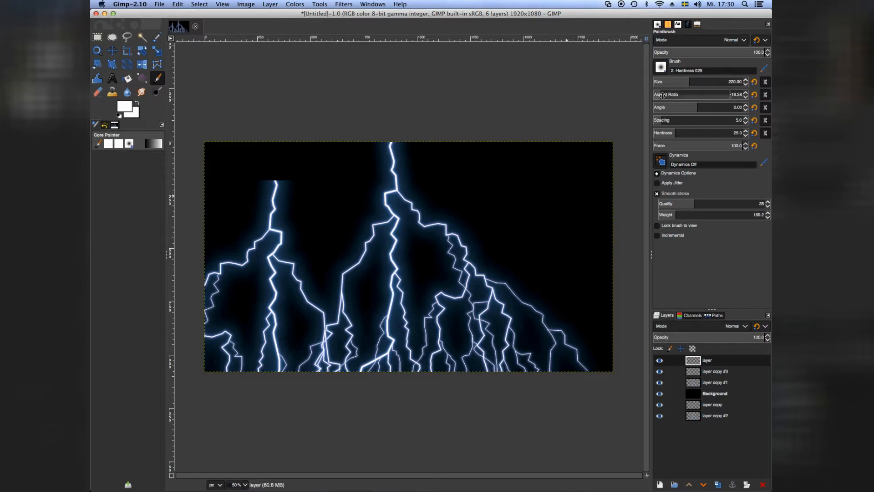
{"action": "left_click_drag", "start_coordinate": [662, 94], "coordinate": [680, 94]}
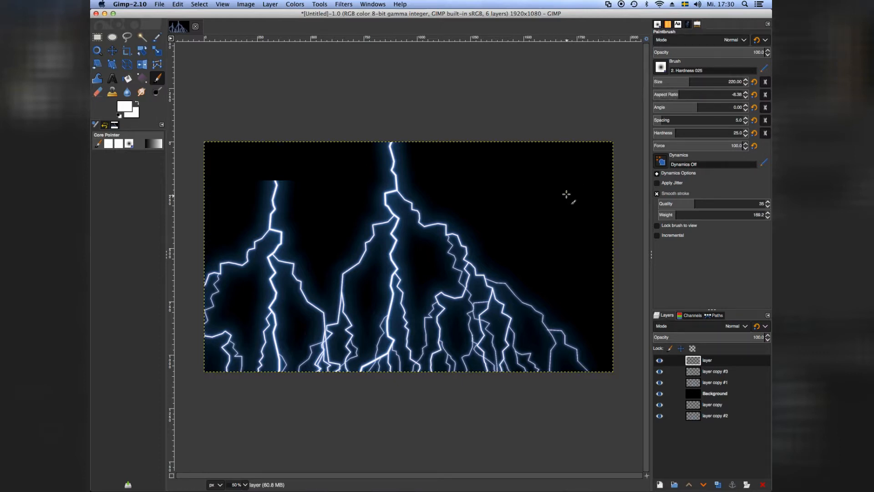
Set the brush angle to about -91 and paint a flat white ellipse over the left bolt's cut-off upper end.
{"action": "left_click", "coordinate": [680, 103]}
{"action": "left_click", "coordinate": [679, 104]}
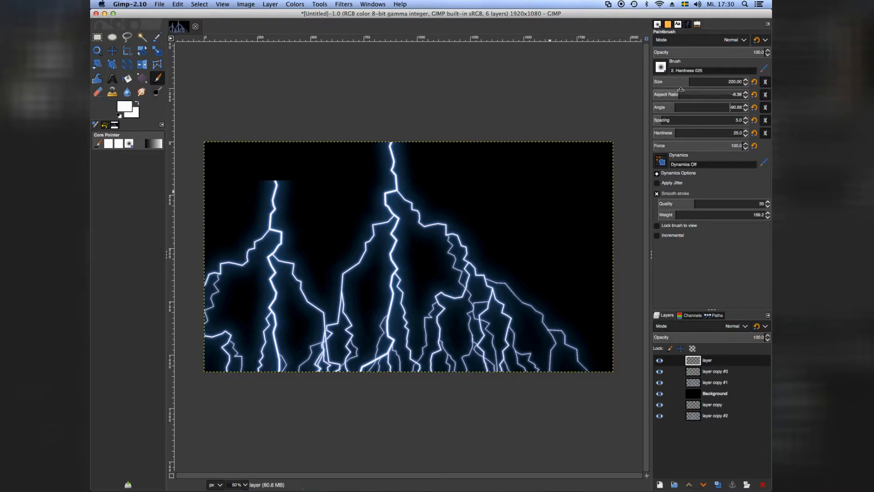
{"action": "left_click", "coordinate": [276, 181]}
{"action": "left_click_drag", "start_coordinate": [288, 181], "coordinate": [270, 180]}
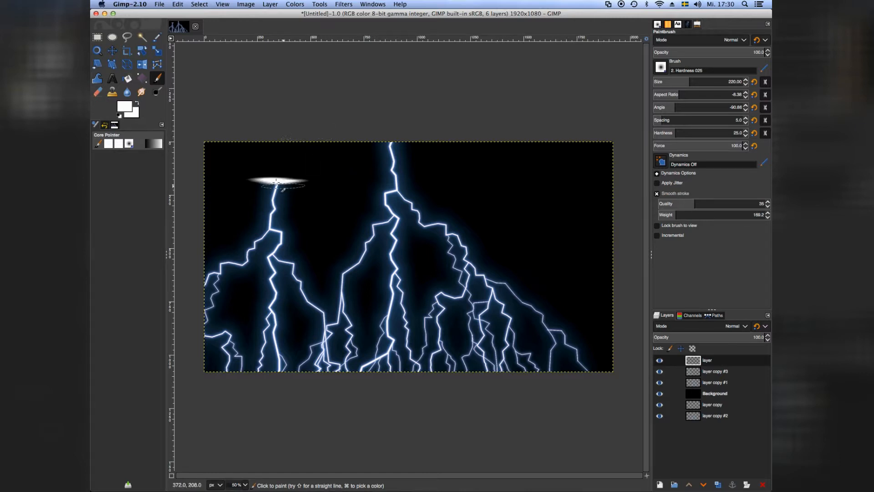
Colorize the painted ellipse blue with hue 0.6023, saturation 0.9386 and lightness -0.374.
{"action": "left_click", "coordinate": [299, 5]}
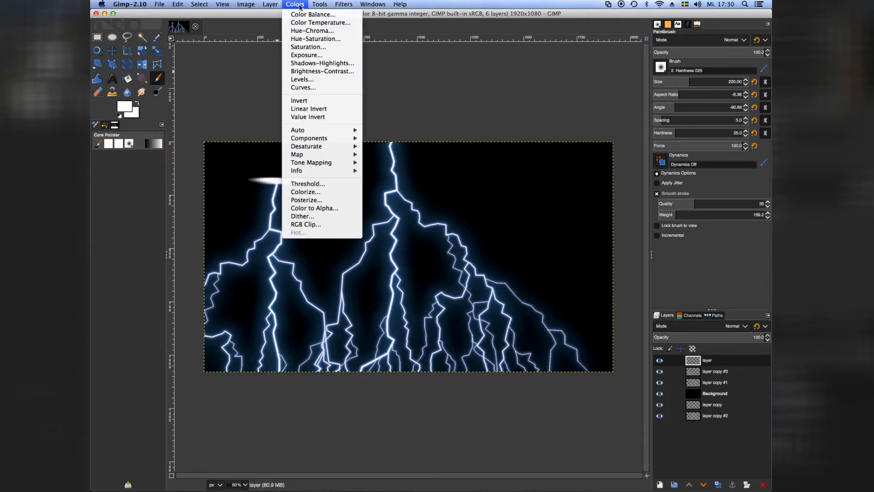
{"action": "left_click", "coordinate": [308, 192]}
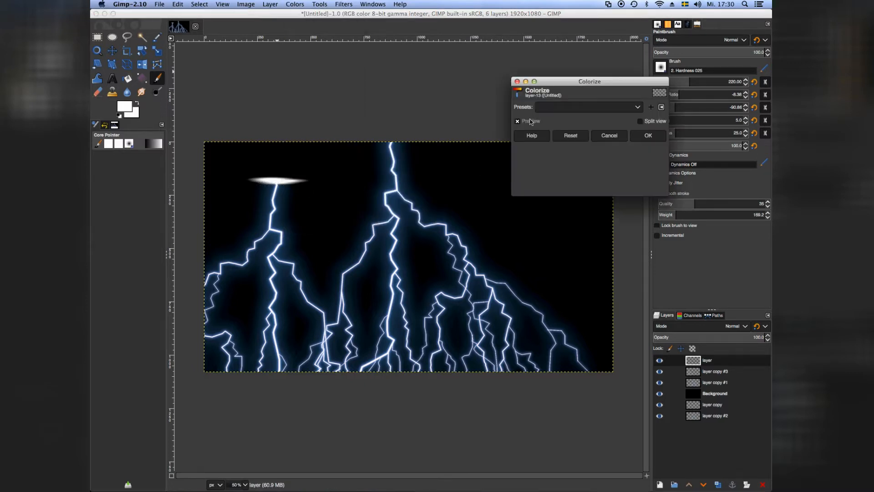
{"action": "mouse_move", "coordinate": [600, 121]}
{"action": "left_mouse_down"}
{"action": "mouse_move", "coordinate": [630, 129]}
{"action": "mouse_move", "coordinate": [604, 133]}
{"action": "left_mouse_up"}
{"action": "left_click", "coordinate": [580, 145]}
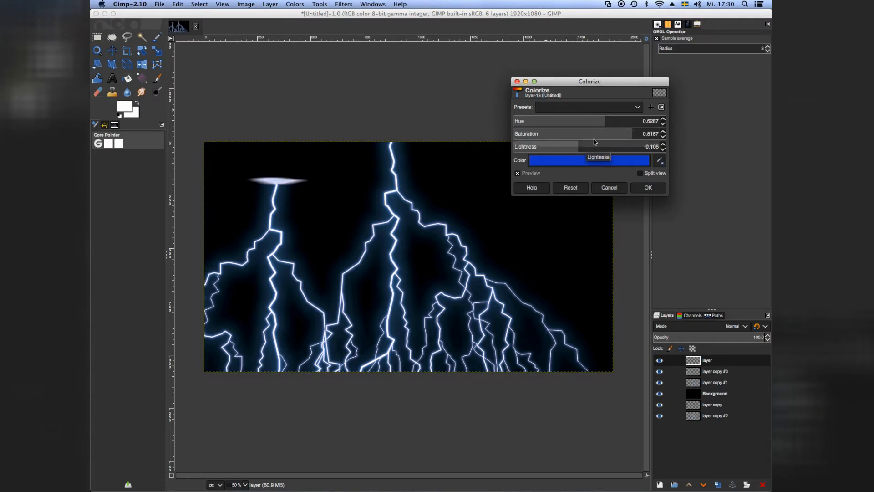
{"action": "left_click", "coordinate": [601, 120]}
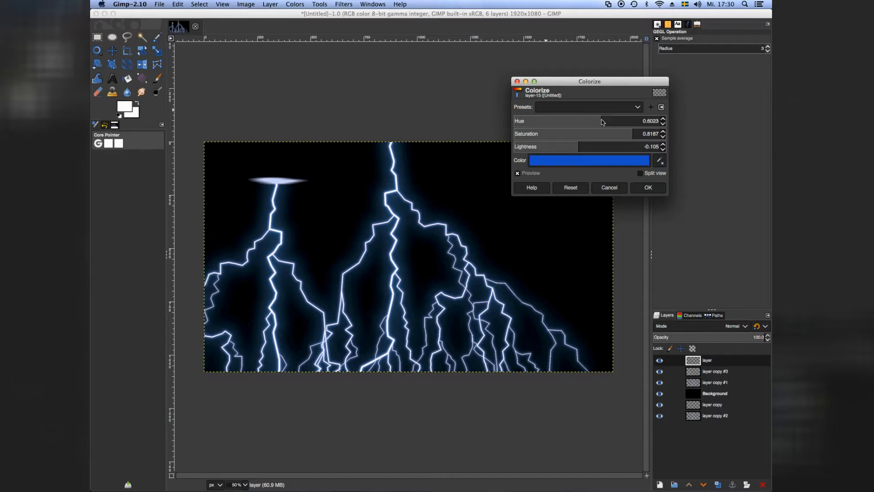
{"action": "left_click", "coordinate": [574, 145]}
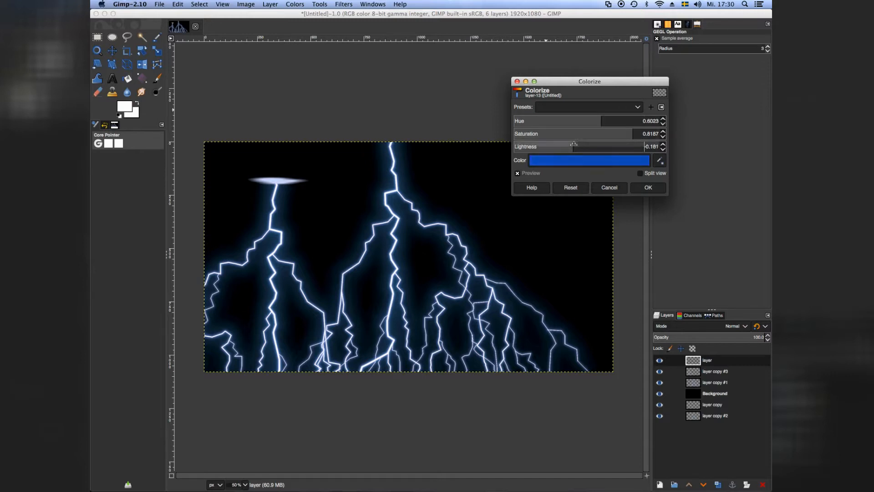
{"action": "left_click", "coordinate": [644, 132]}
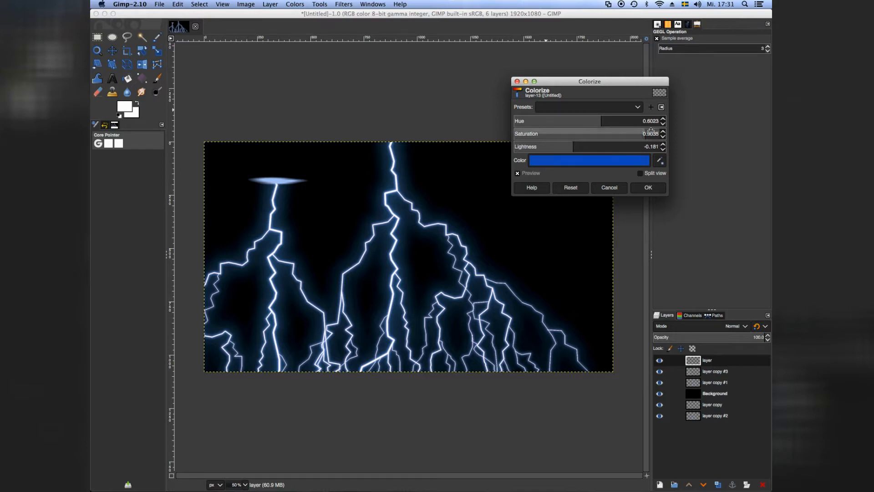
{"action": "left_click", "coordinate": [651, 132]}
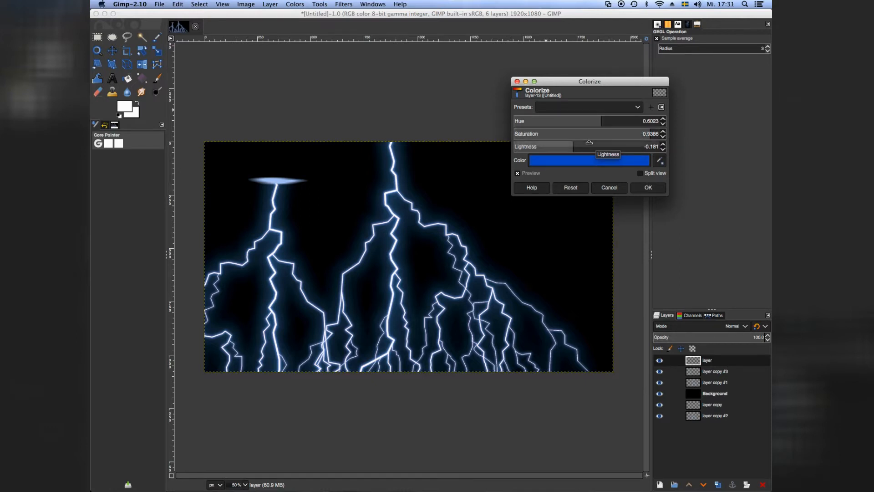
{"action": "left_click", "coordinate": [562, 144]}
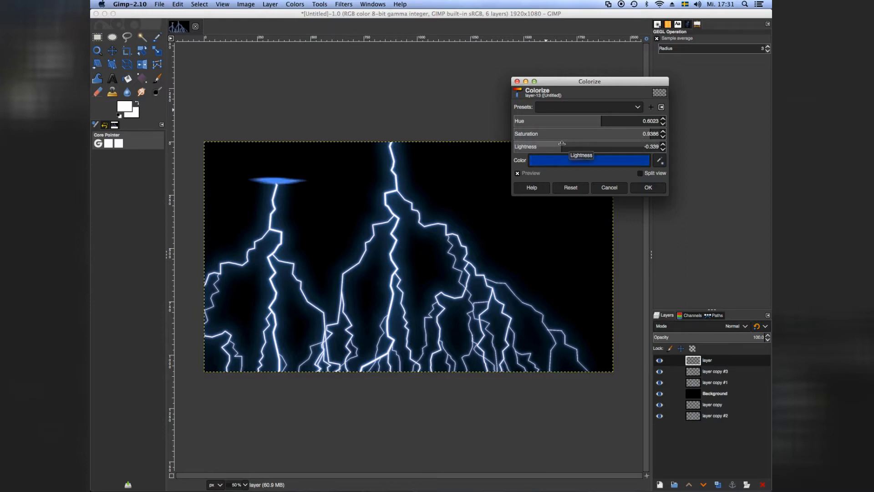
{"action": "left_click", "coordinate": [559, 145]}
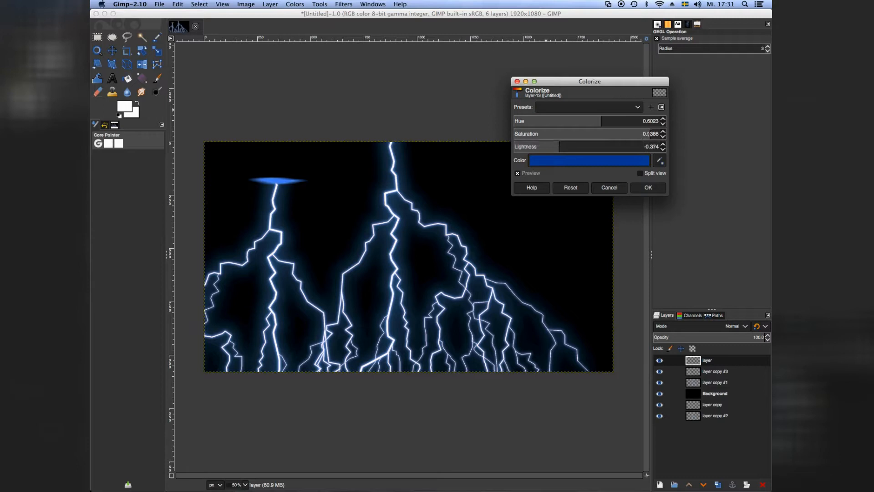
{"action": "left_click", "coordinate": [639, 190]}
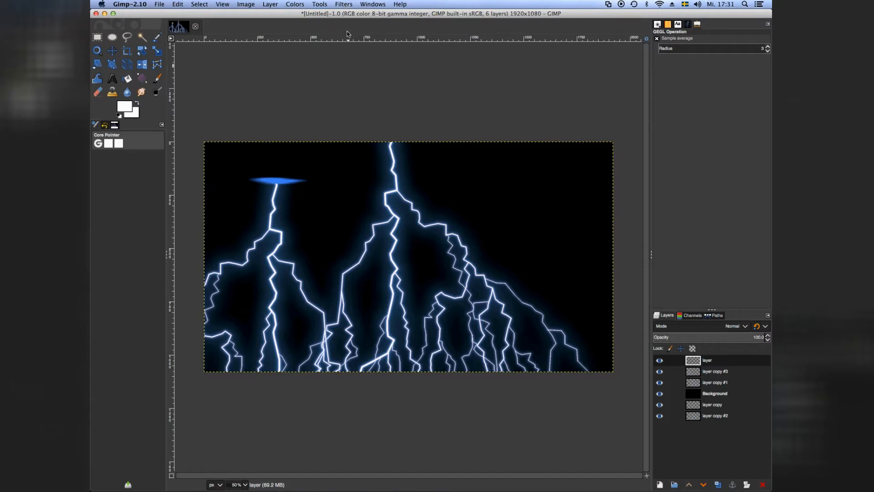
Apply a Gaussian Blur with Size X and Size Y of about 25.66 to the blue ellipse above the left bolt.
{"action": "left_click", "coordinate": [344, 4]}
{"action": "mouse_move", "coordinate": [351, 53]}
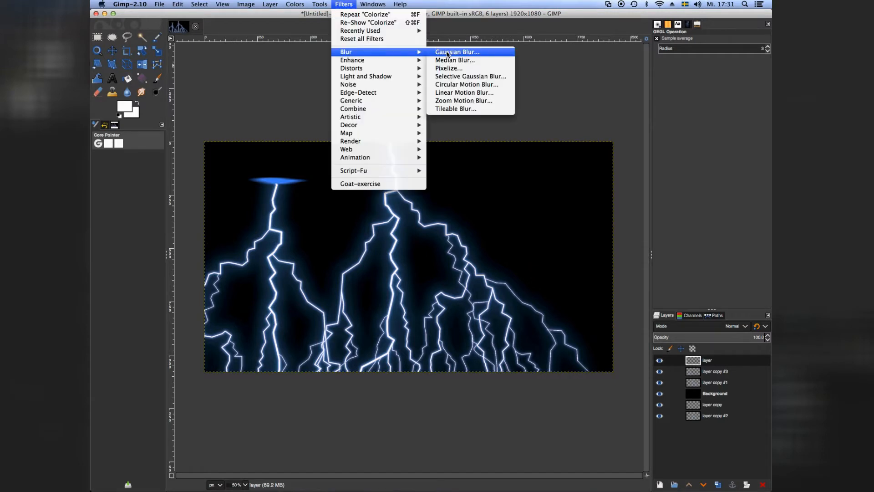
{"action": "left_click", "coordinate": [480, 137]}
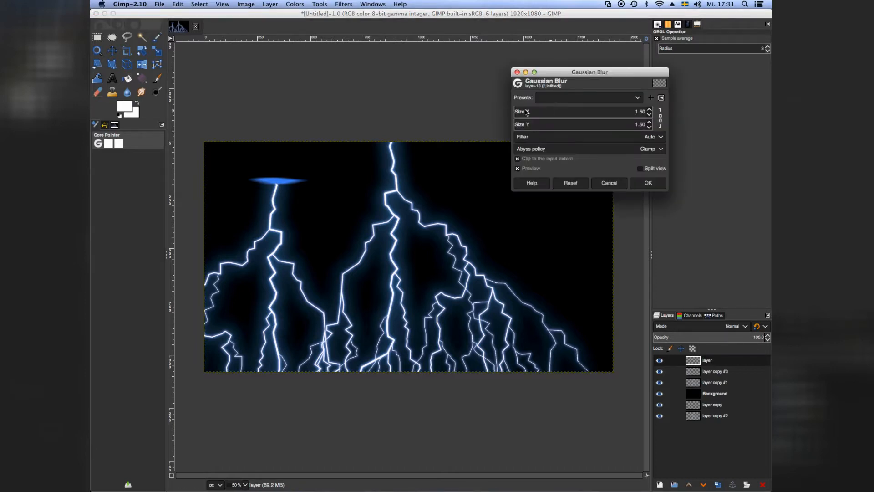
{"action": "left_click", "coordinate": [525, 110]}
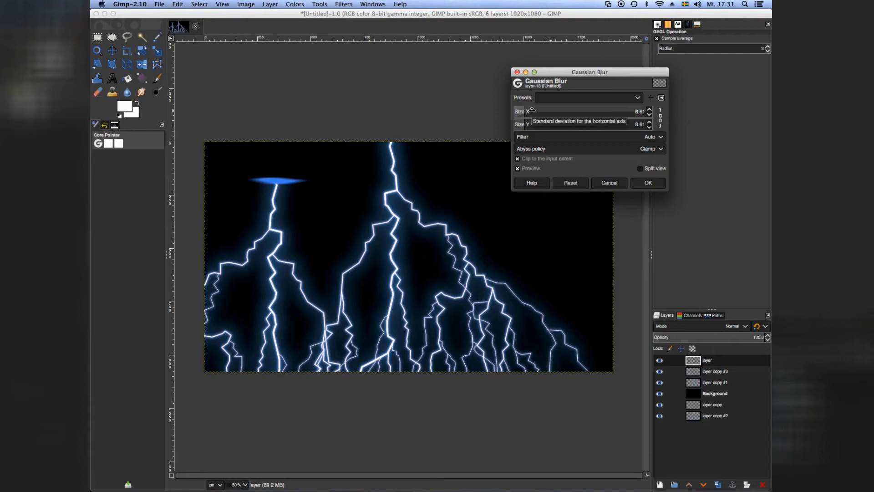
{"action": "left_click", "coordinate": [536, 109]}
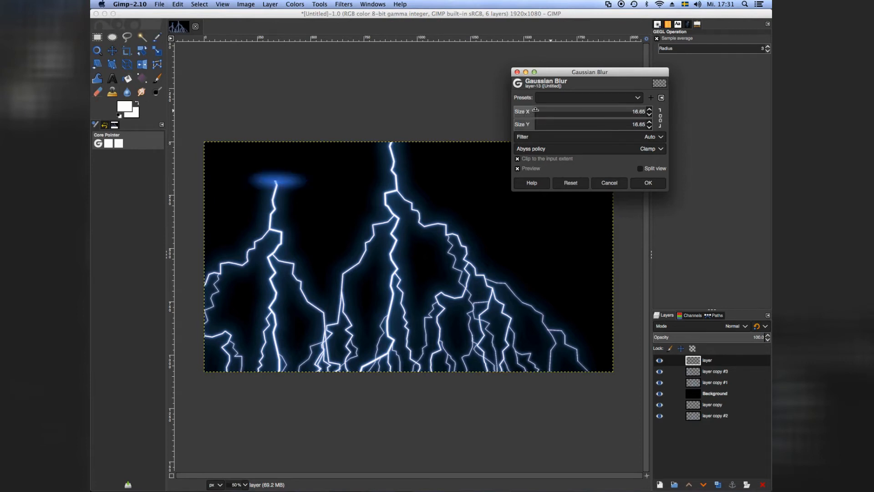
{"action": "left_click", "coordinate": [547, 110]}
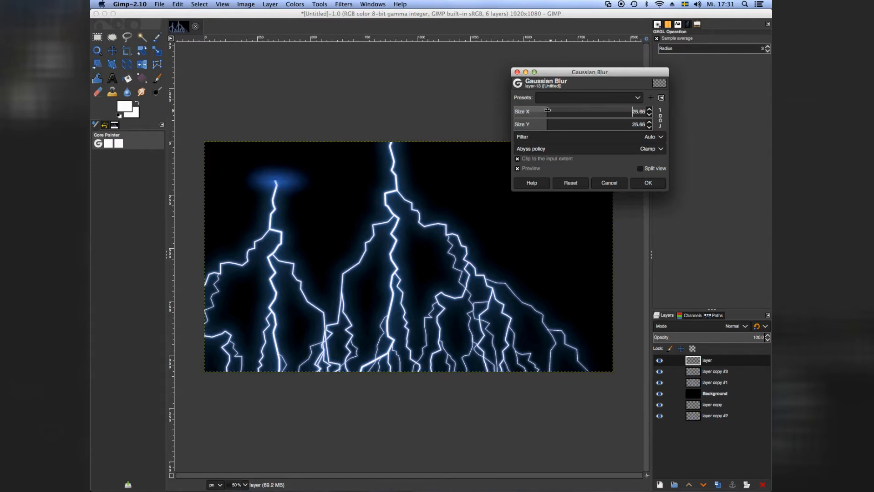
{"action": "left_click", "coordinate": [648, 183]}
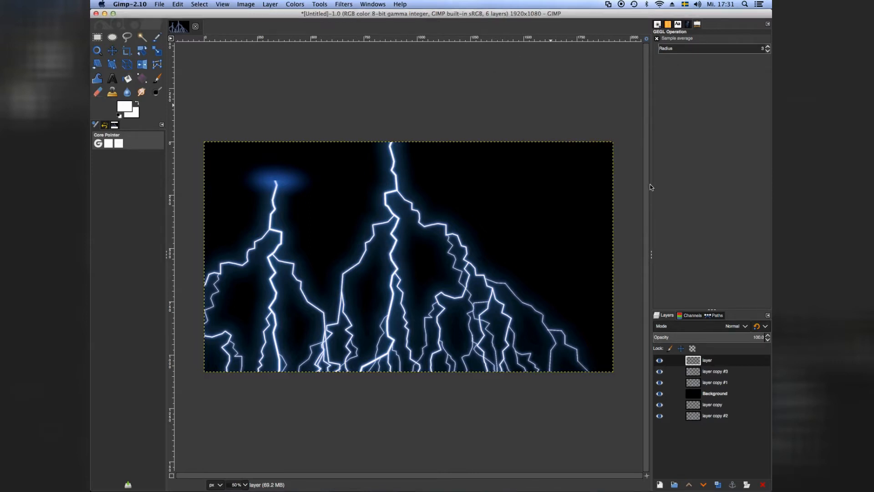
Try painting a white ellipse with the Paintbrush at size 323.56 over the blurred blue glow, and undo it.
{"action": "left_click", "coordinate": [156, 79]}
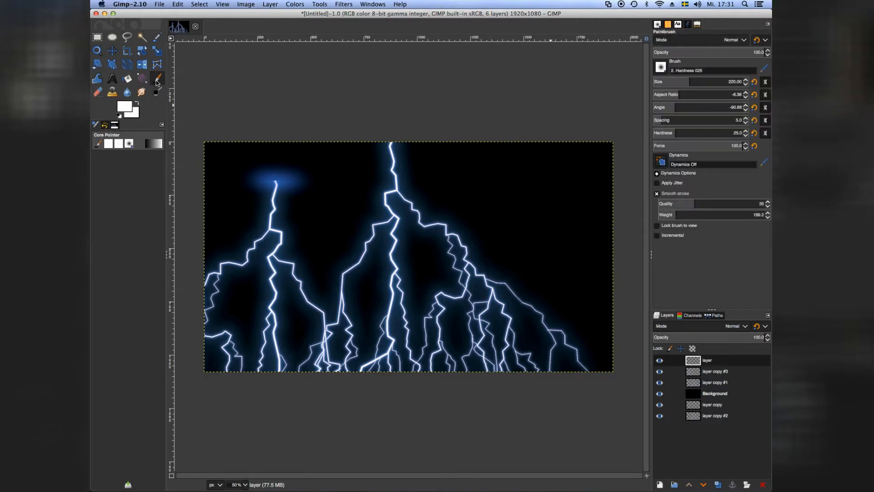
{"action": "left_click", "coordinate": [696, 81]}
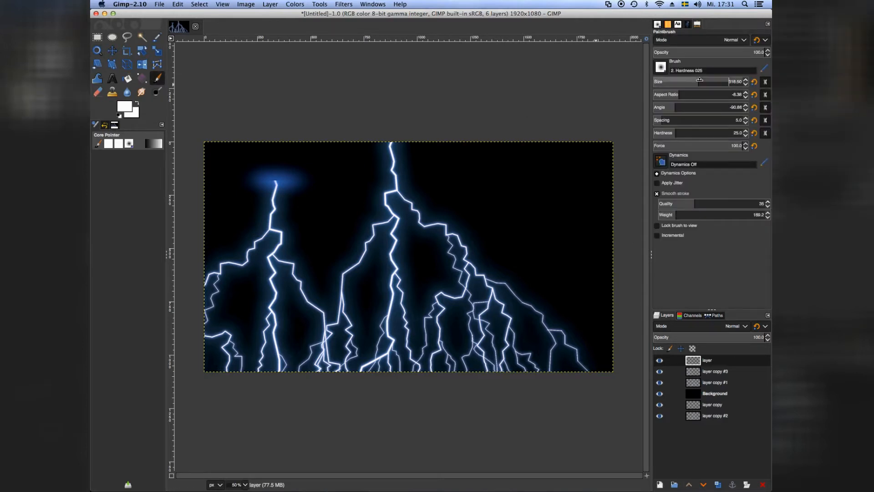
{"action": "left_click", "coordinate": [274, 180]}
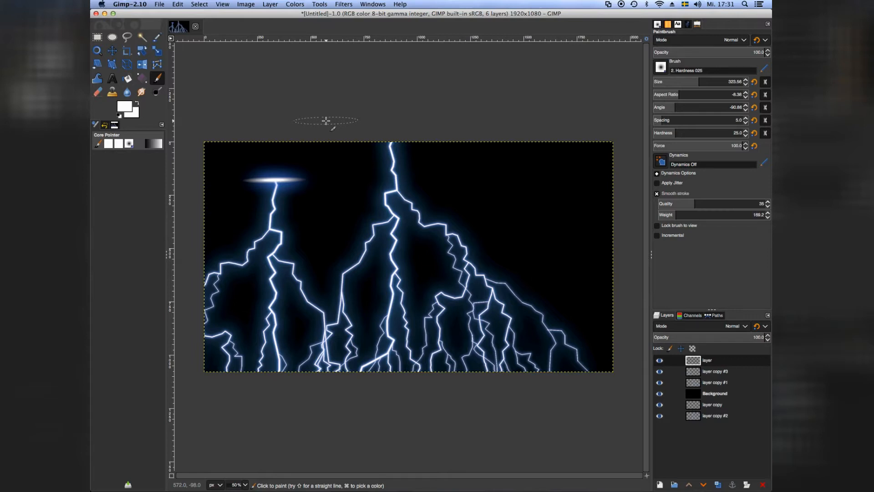
{"action": "key", "text": "super+z"}
Set the paintbrush to size 224.34 and opacity 78.8, and paint a white ellipse in the centre of the blue glow.
{"action": "left_click_drag", "start_coordinate": [693, 79], "coordinate": [690, 81]}
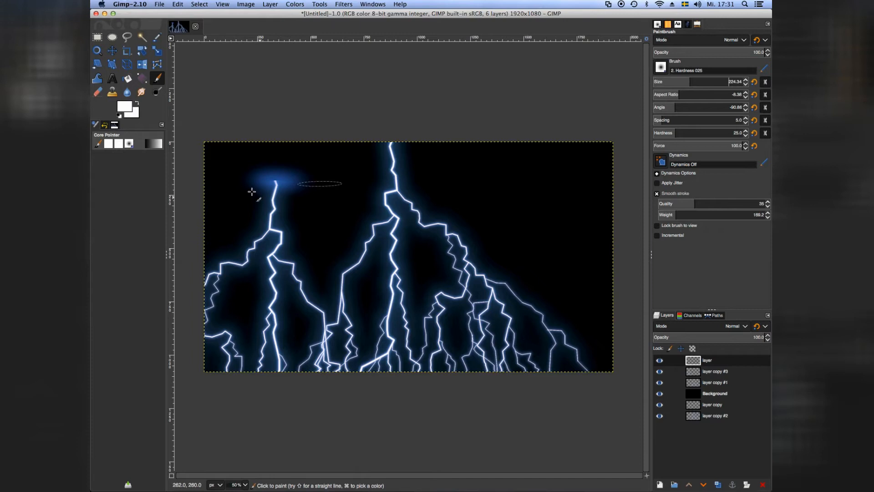
{"action": "left_click", "coordinate": [741, 51]}
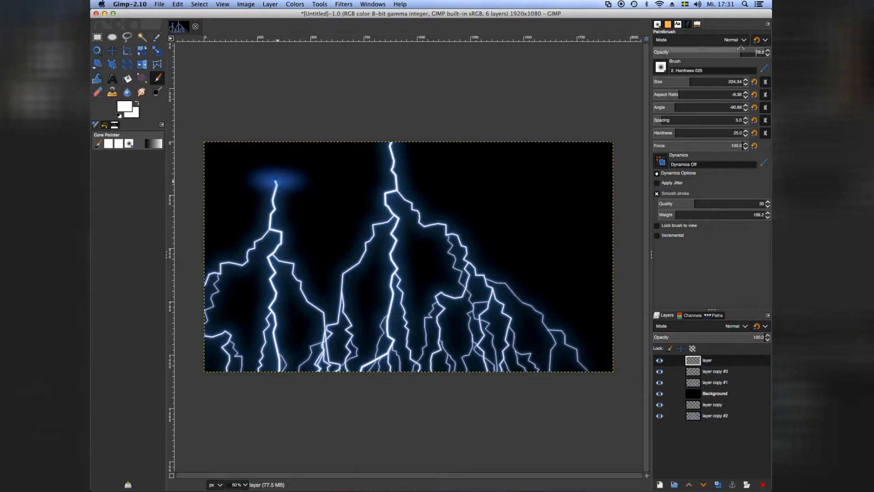
{"action": "left_click", "coordinate": [276, 180]}
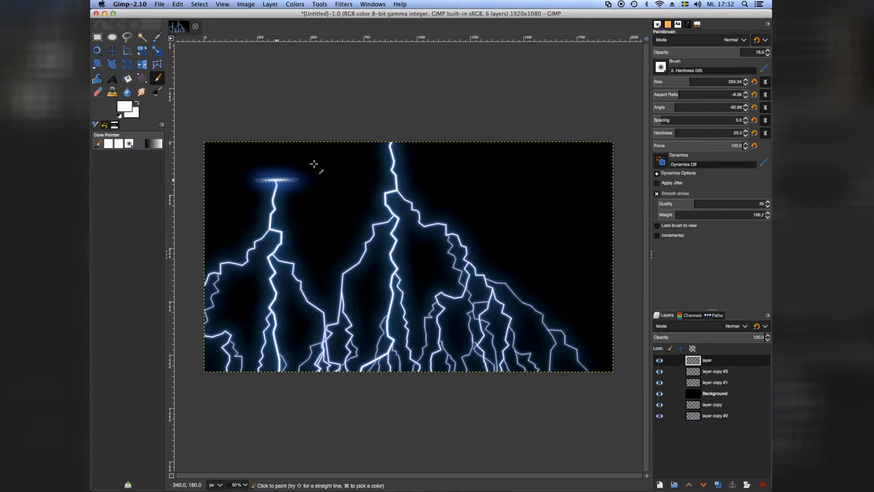
Soften the white ellipse inside the blue glow with a slight Gaussian Blur on both axes.
{"action": "left_click", "coordinate": [343, 4]}
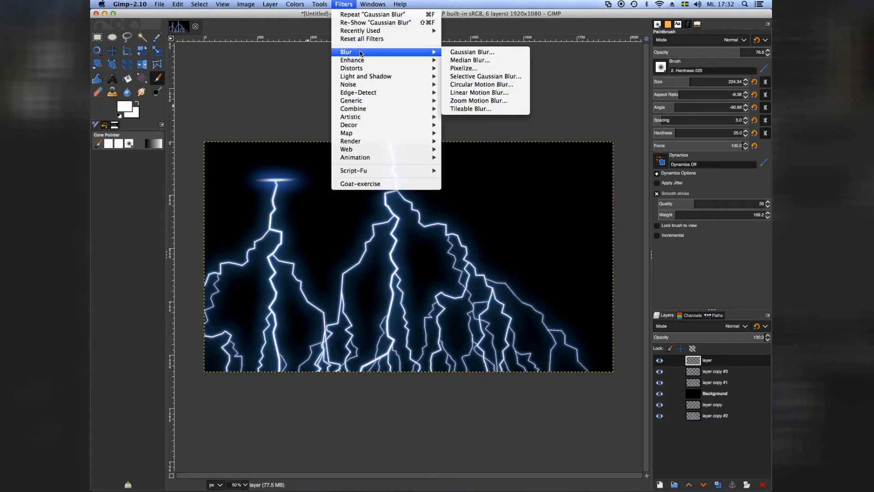
{"action": "left_click", "coordinate": [446, 53]}
{"action": "left_click", "coordinate": [345, 4]}
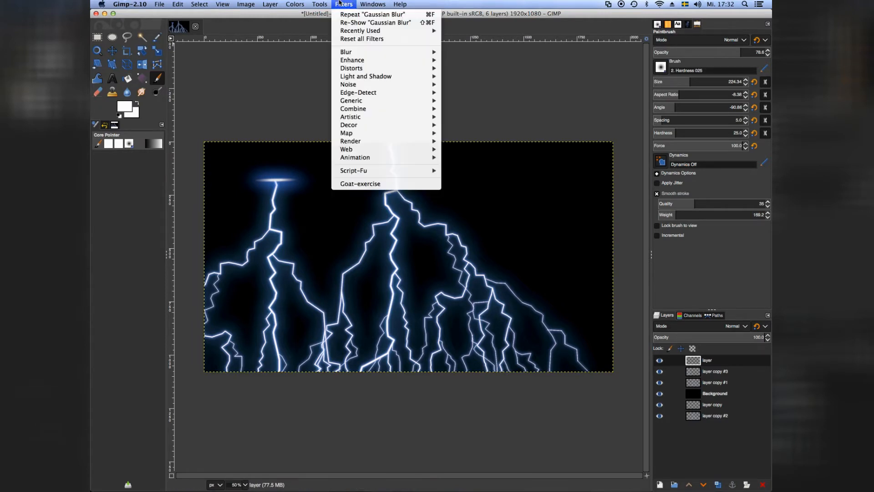
{"action": "left_click", "coordinate": [469, 53]}
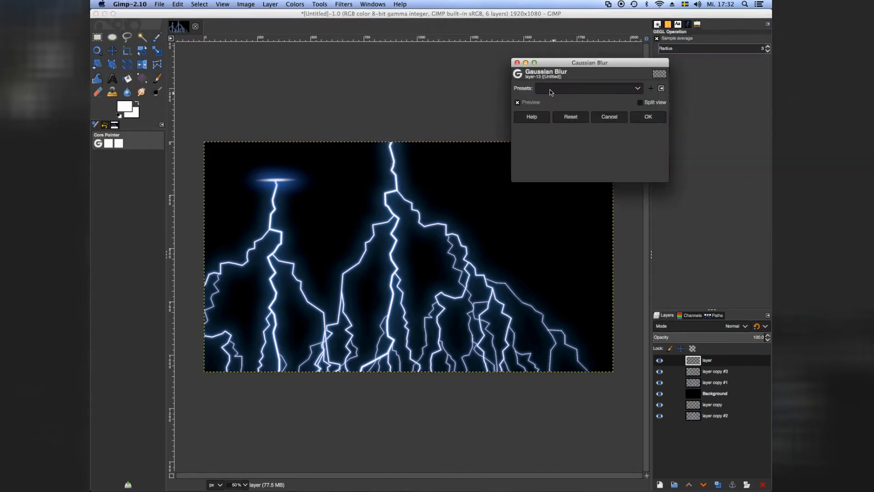
{"action": "left_click_drag", "start_coordinate": [541, 100], "coordinate": [531, 99]}
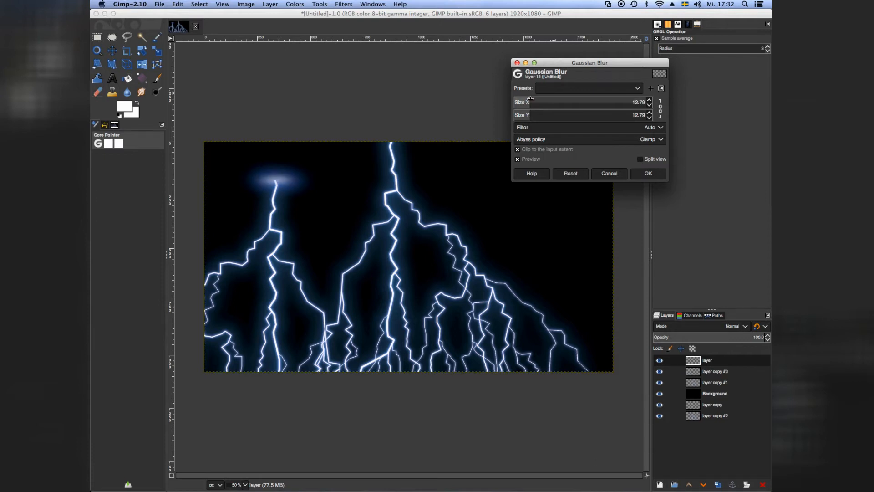
{"action": "left_click_drag", "start_coordinate": [525, 99], "coordinate": [524, 99]}
{"action": "left_click", "coordinate": [522, 99]}
{"action": "left_click", "coordinate": [646, 174]}
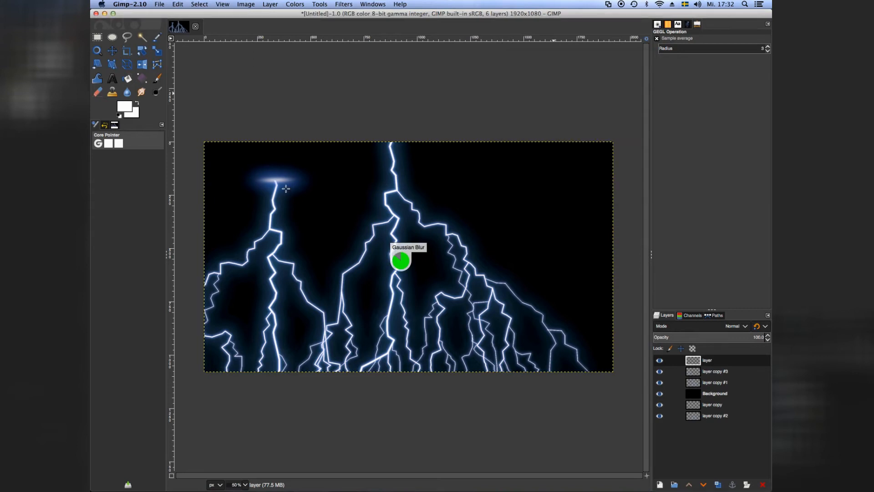
Paint a small white highlight at the left bolt's upper end with the Paintbrush at opacity 45.4 and size about 68.
{"action": "left_click", "coordinate": [158, 79]}
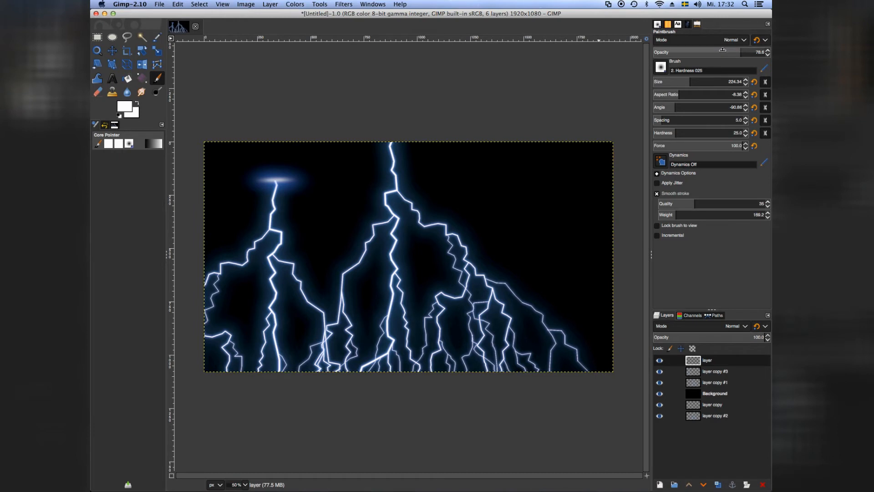
{"action": "left_click_drag", "start_coordinate": [710, 49], "coordinate": [705, 50]}
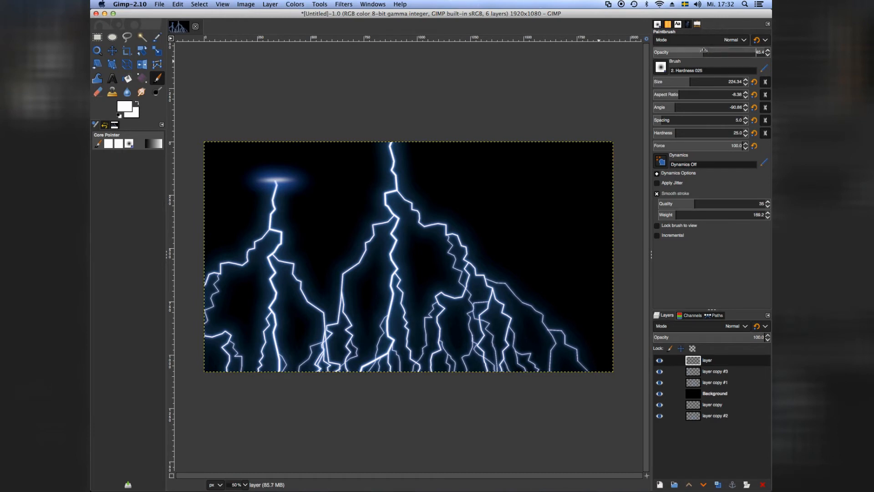
{"action": "left_click", "coordinate": [669, 80]}
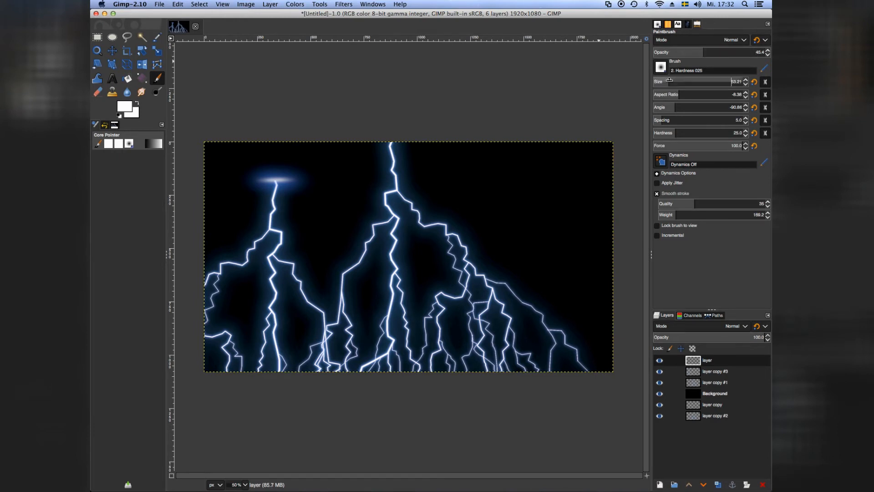
{"action": "left_click", "coordinate": [275, 181]}
{"action": "left_click_drag", "start_coordinate": [686, 82], "coordinate": [693, 82]}
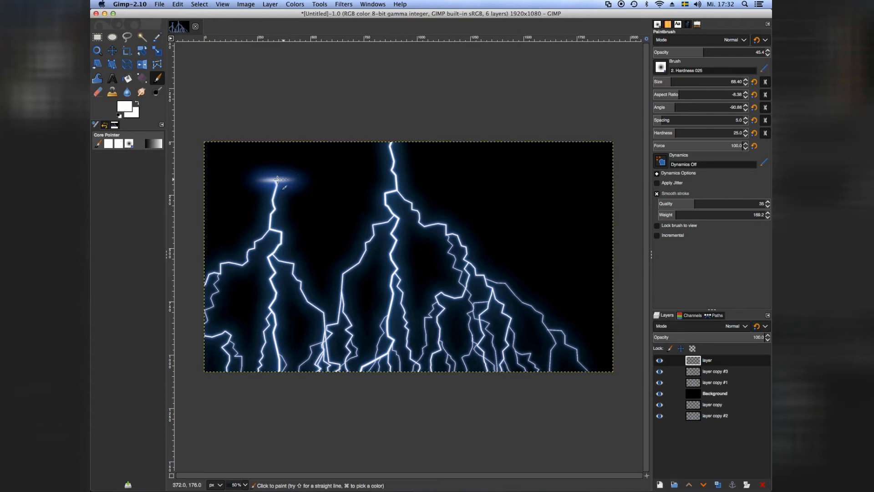